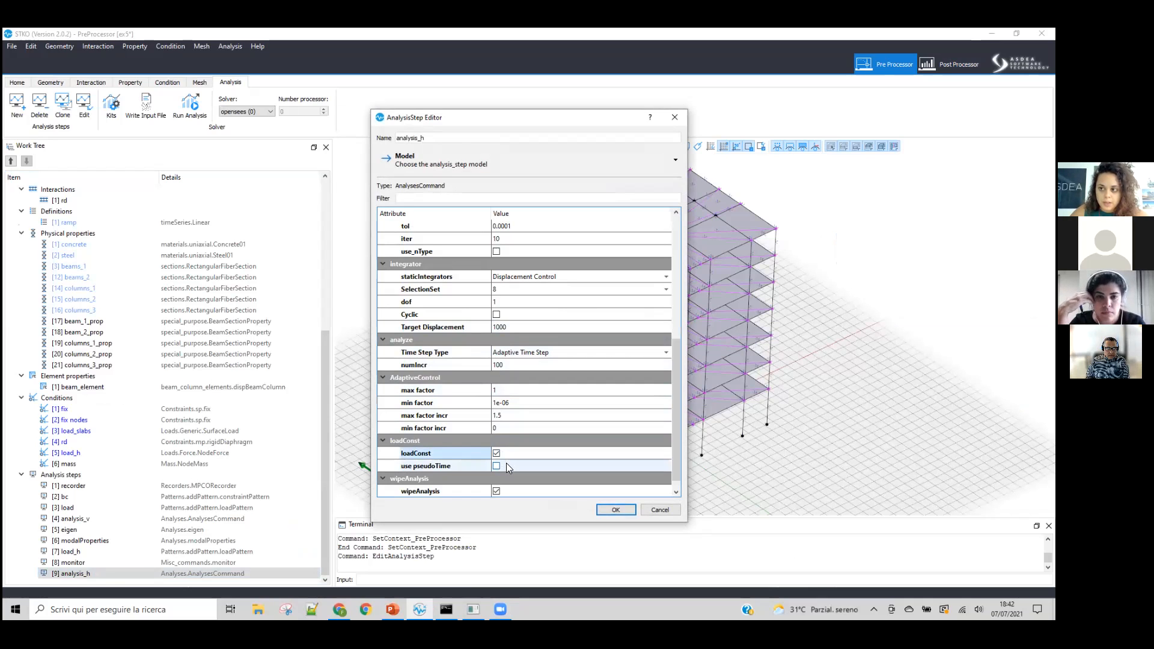
Step: Examine the loadConst and pseudoTime options of the analysis_h step and of the analysis_v step
{"action": "left_click", "coordinate": [480, 467]}
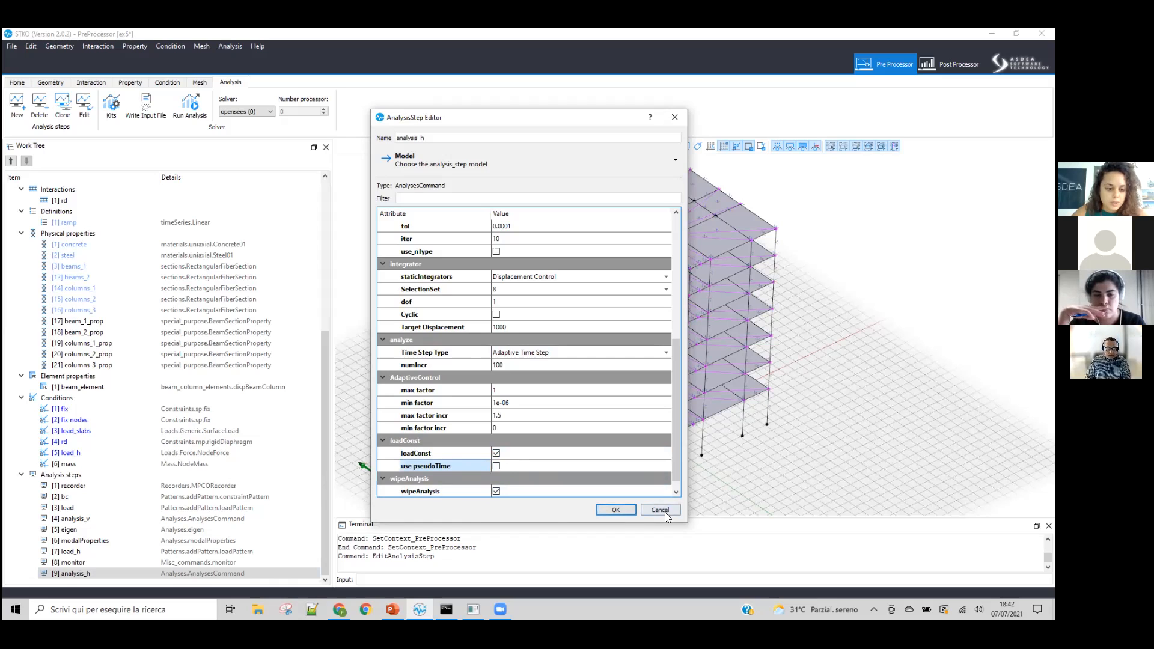
{"action": "right_click", "coordinate": [97, 524]}
{"action": "left_click", "coordinate": [120, 539]}
{"action": "scroll", "coordinate": [527, 370], "scroll_direction": "down", "scroll_amount": 1}
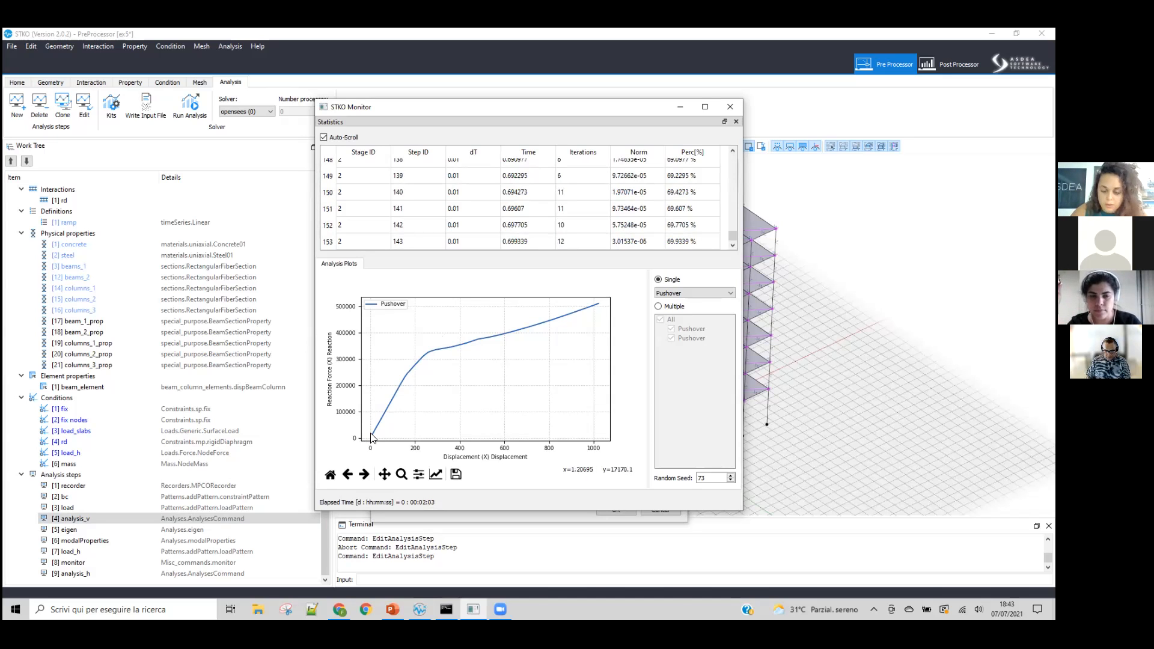
Step: Close the STKO Monitor and the analysis_v editor, then abort the running pushover analysis and close its solver console
{"action": "left_click", "coordinate": [730, 107]}
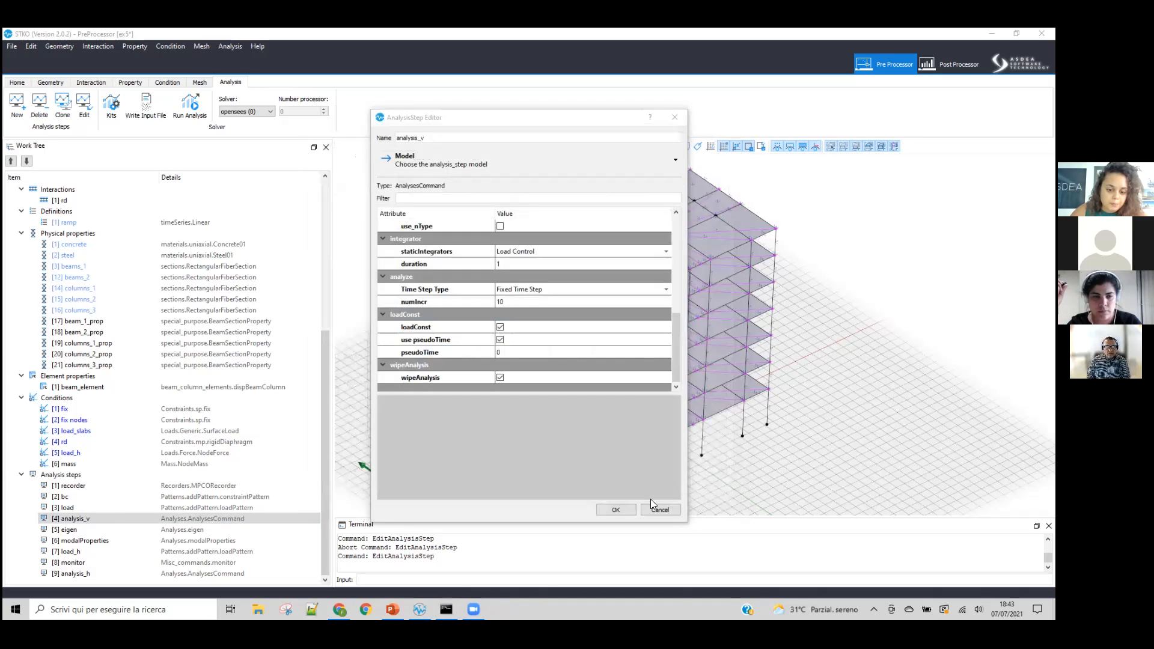
{"action": "key", "text": "Escape"}
{"action": "key", "text": "alt+Tab"}
{"action": "key", "text": "ctrl+c"}
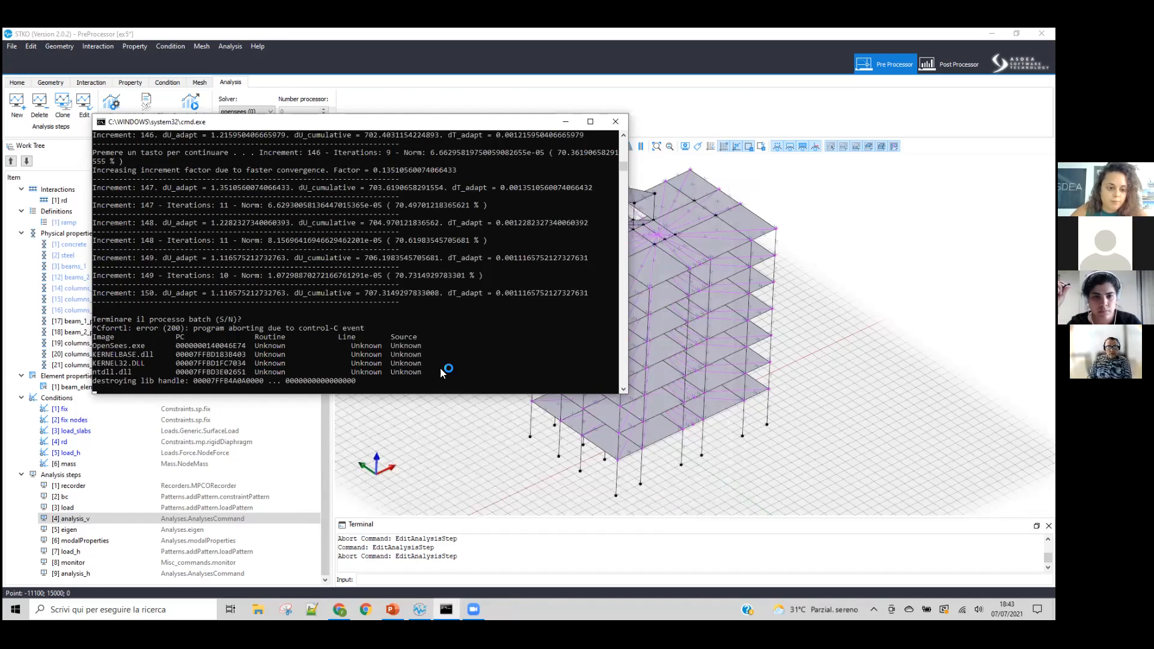
{"action": "left_click", "coordinate": [616, 121]}
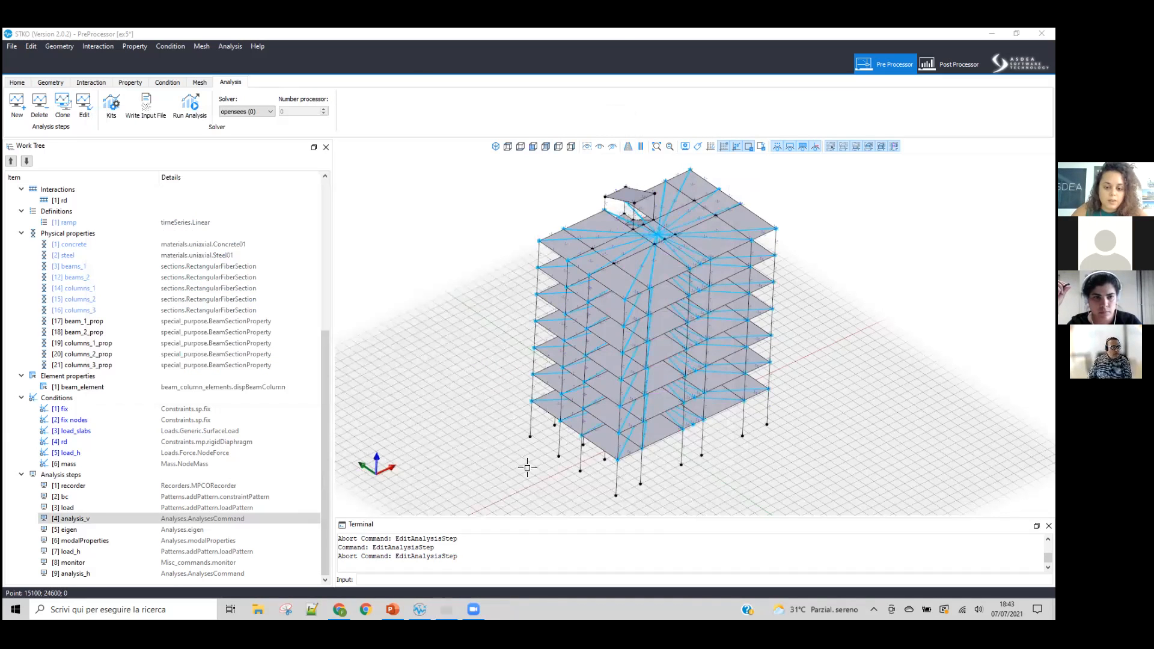
Step: Review the integrator, time-step and loadConst settings of the analysis_v and analysis_h steps without changing them
{"action": "double_click", "coordinate": [71, 518]}
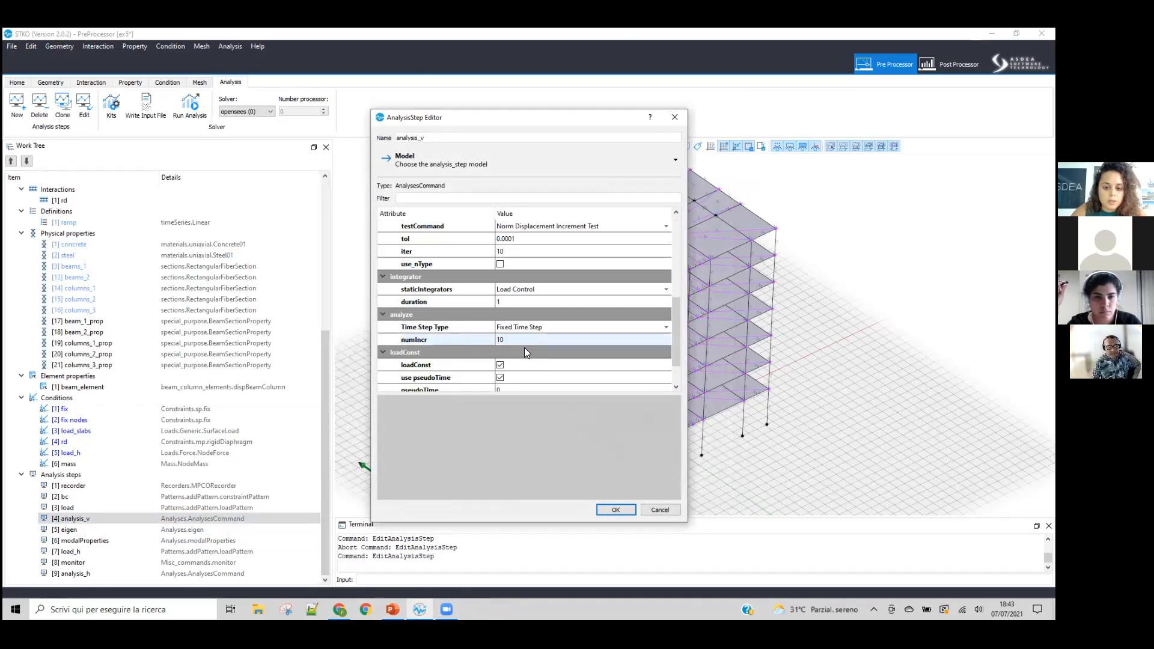
{"action": "left_click", "coordinate": [615, 509]}
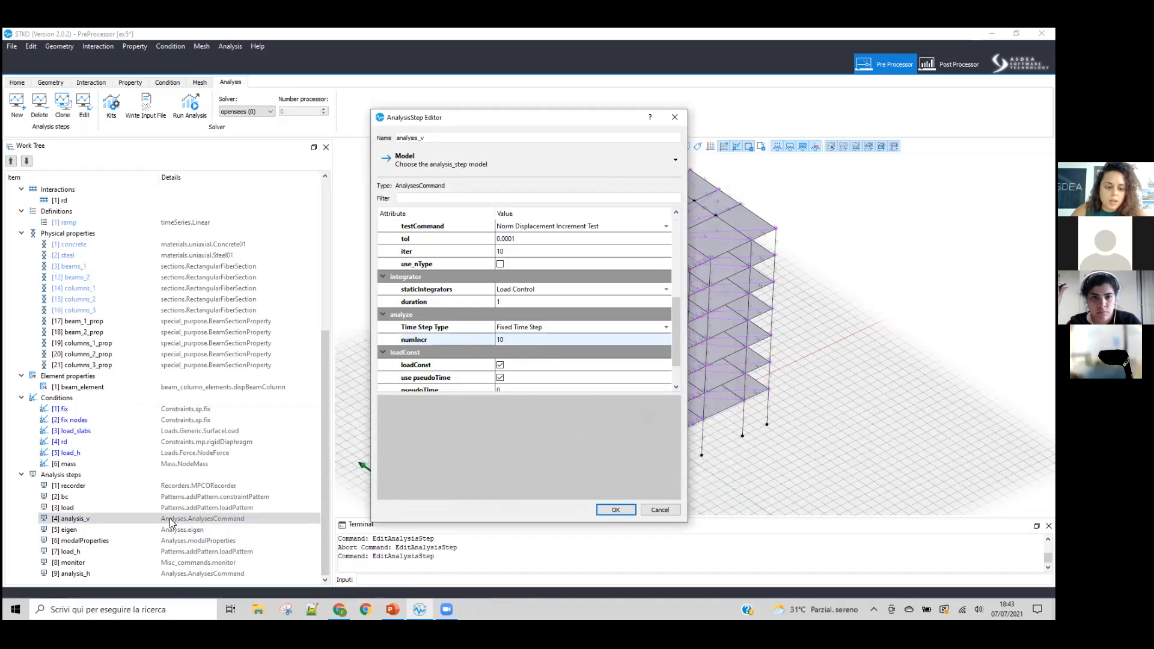
{"action": "left_click", "coordinate": [116, 574]}
{"action": "right_click", "coordinate": [116, 579]}
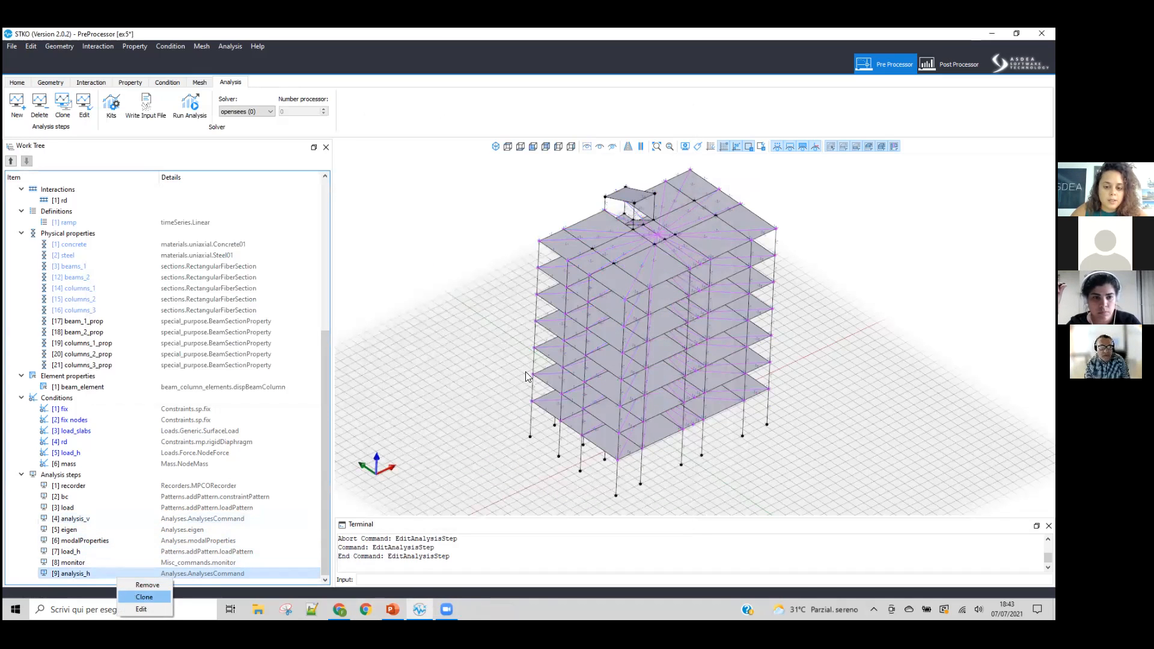
{"action": "left_click", "coordinate": [141, 609]}
{"action": "scroll", "coordinate": [538, 337], "scroll_direction": "down", "scroll_amount": 5}
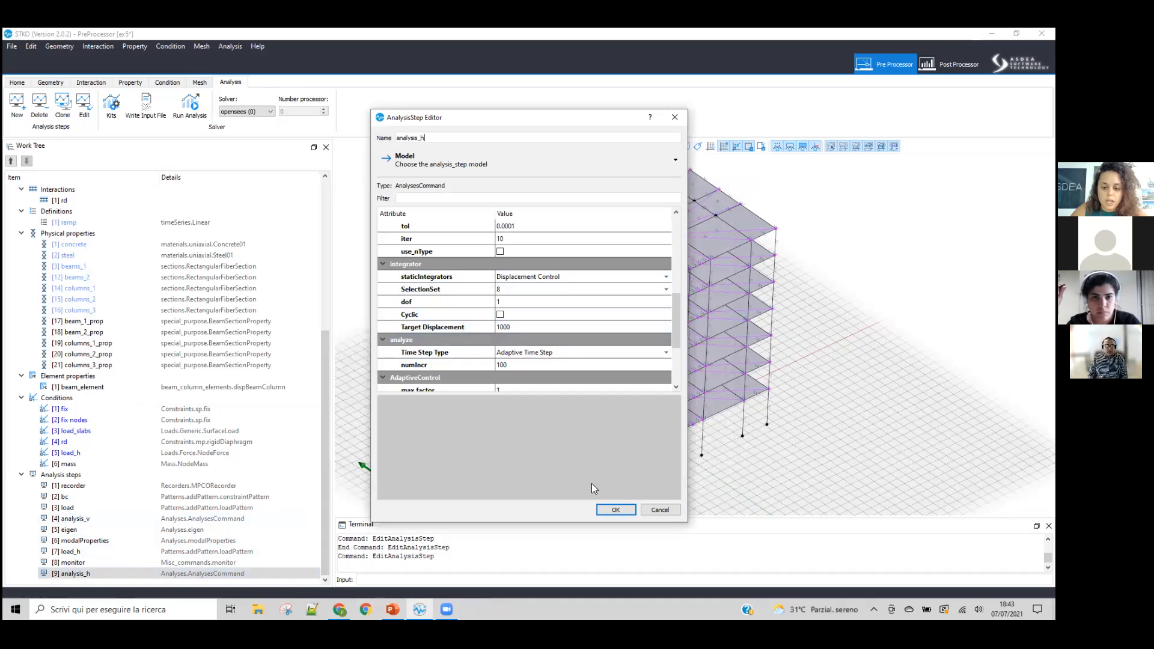
{"action": "key", "text": "Return"}
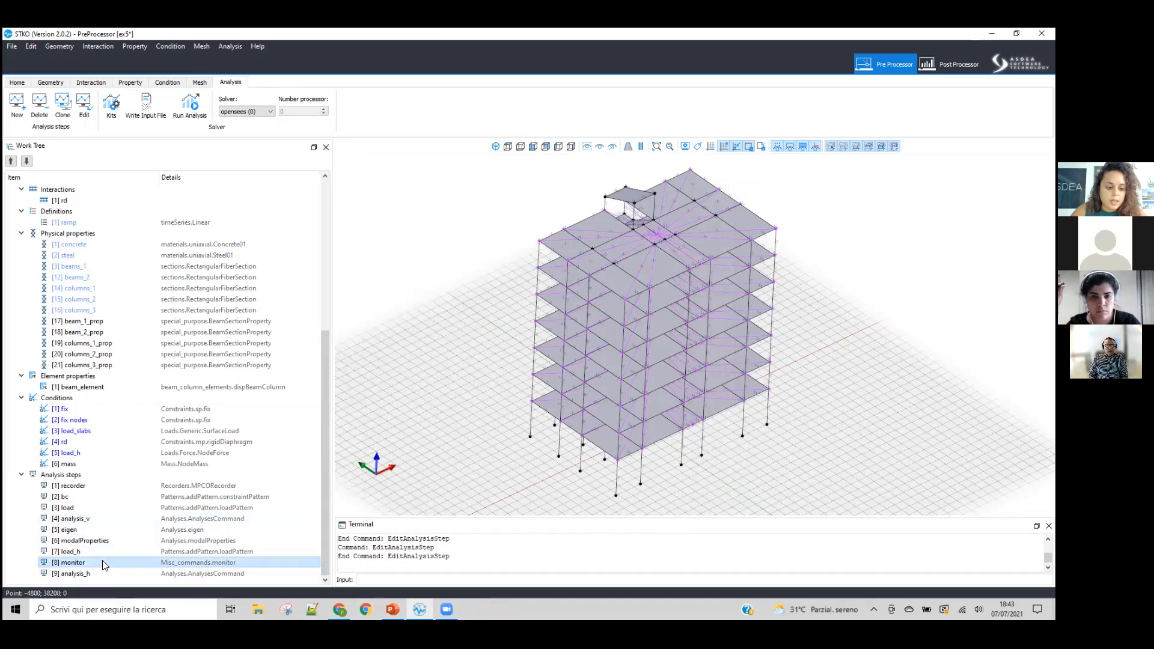
Step: Set the Y axis type of the monitor step's Pushover plot to Pseudo Time
{"action": "right_click", "coordinate": [103, 563]}
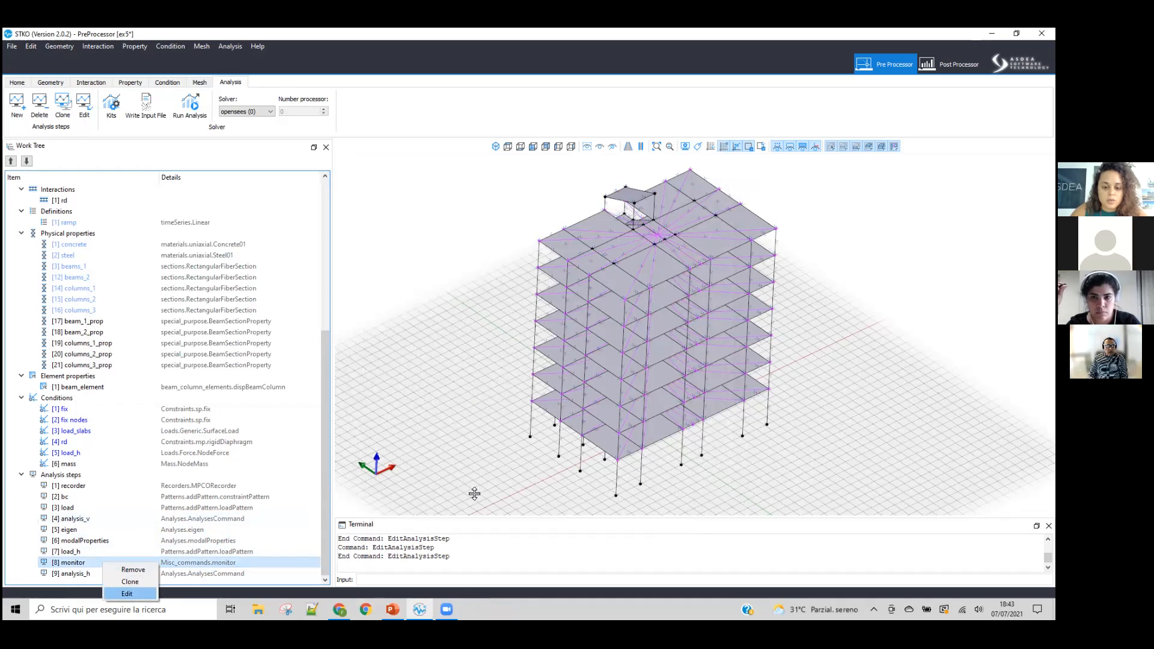
{"action": "left_click", "coordinate": [522, 417]}
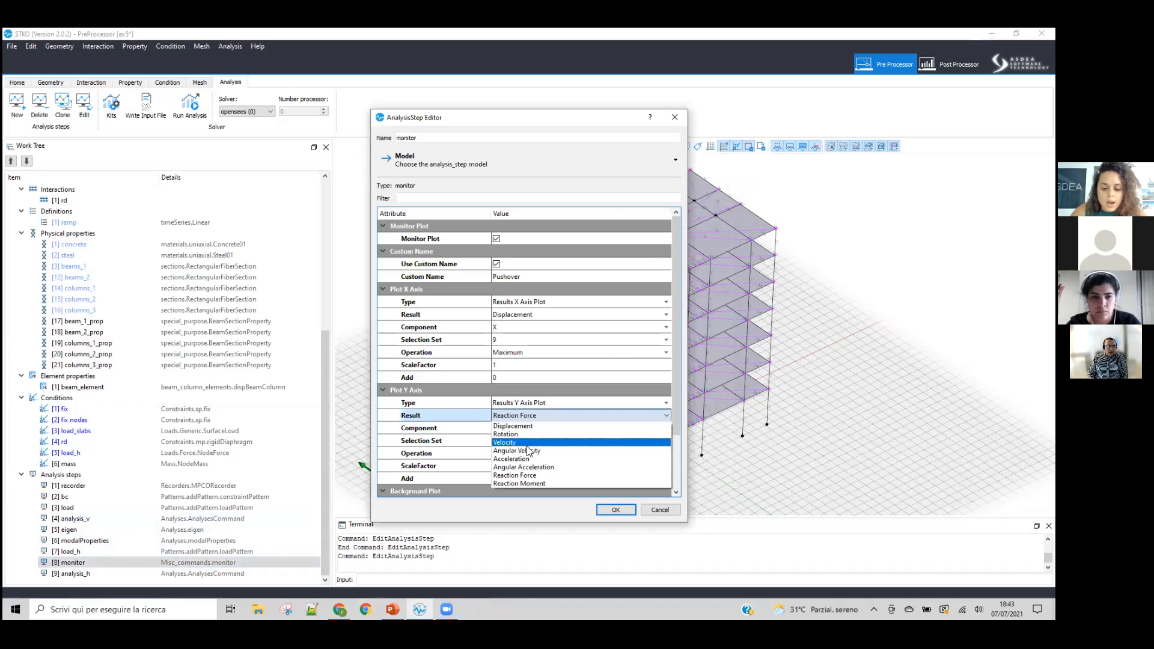
{"action": "left_click", "coordinate": [530, 407]}
{"action": "left_click", "coordinate": [529, 414]}
{"action": "left_click", "coordinate": [528, 402]}
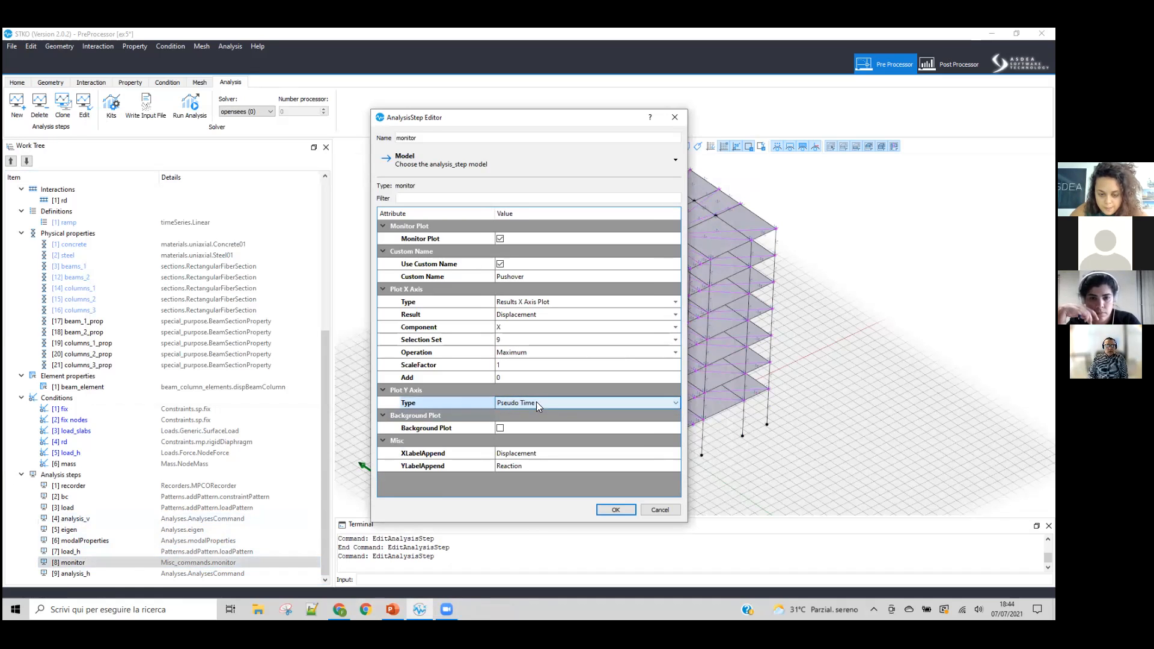
{"action": "left_click", "coordinate": [609, 510]}
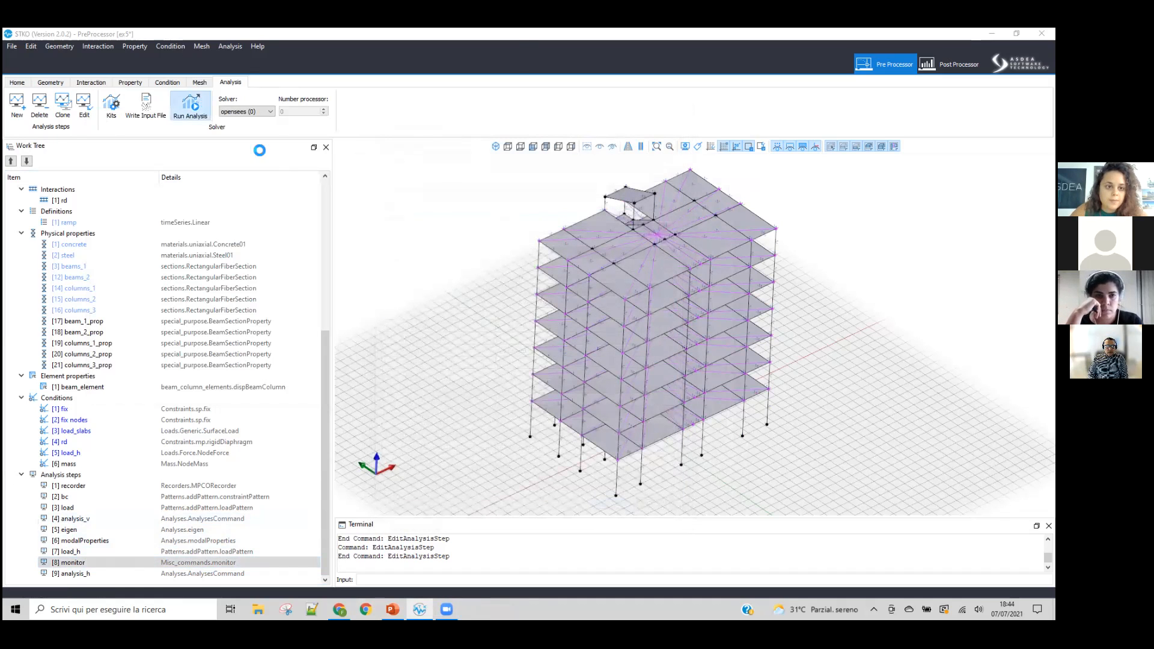
Step: Run the analysis in the Week_3 folder, then close the monitor and the solver console to stop the run
{"action": "left_click", "coordinate": [190, 103]}
{"action": "left_click", "coordinate": [440, 318]}
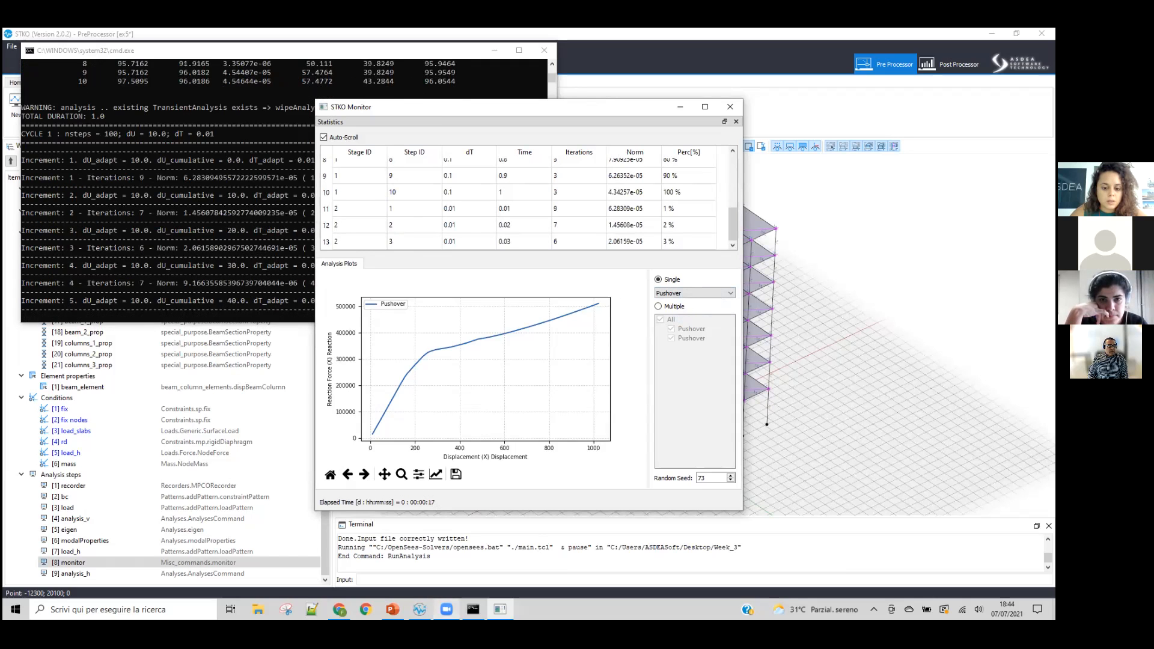
{"action": "left_click", "coordinate": [730, 106]}
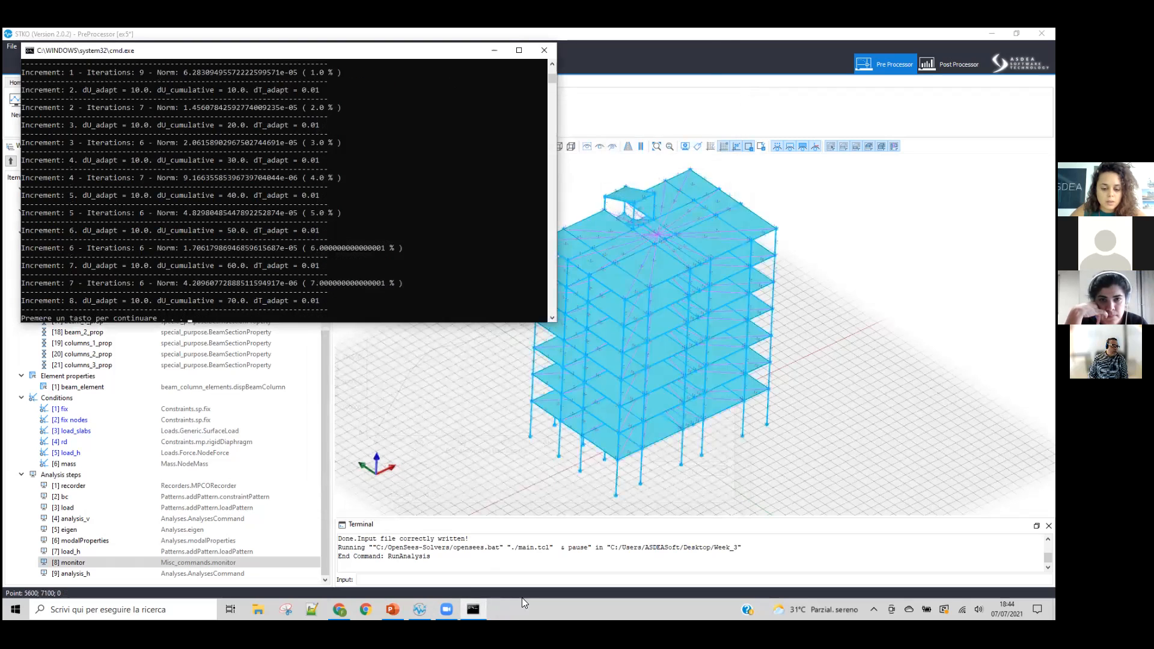
{"action": "left_click", "coordinate": [328, 220]}
{"action": "key", "text": "Escape"}
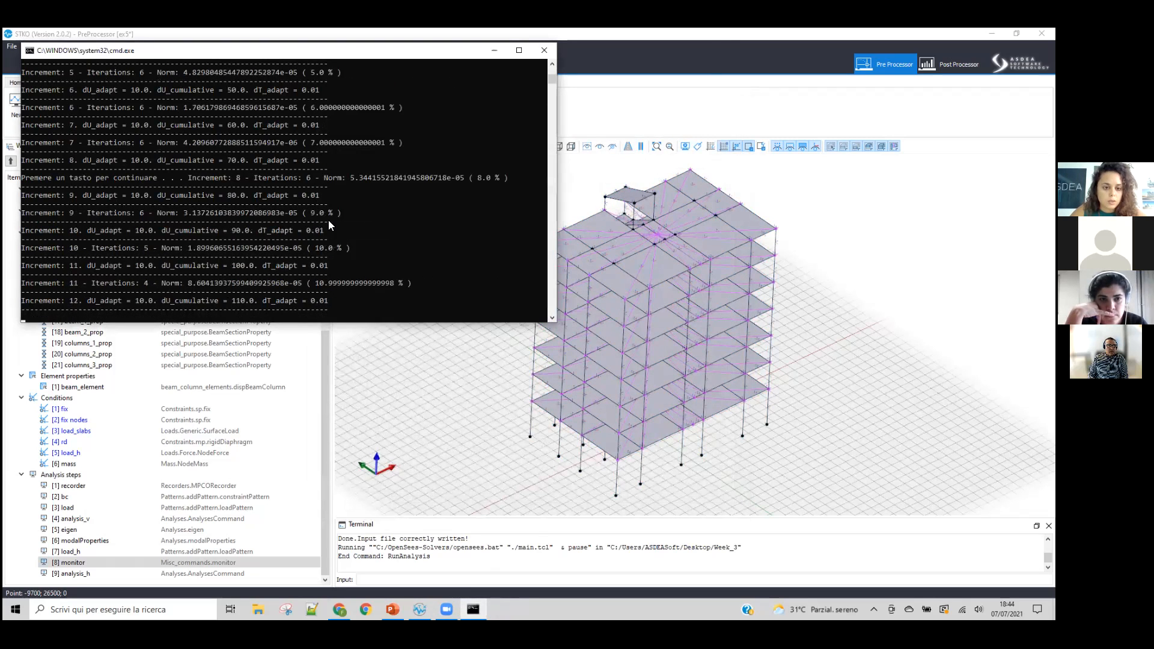
{"action": "left_click", "coordinate": [544, 50]}
Step: Check the Y axis type in the settings of the monitor step
{"action": "right_click", "coordinate": [83, 566]}
{"action": "left_click", "coordinate": [104, 598]}
{"action": "scroll", "coordinate": [544, 306], "scroll_direction": "down", "scroll_amount": 3}
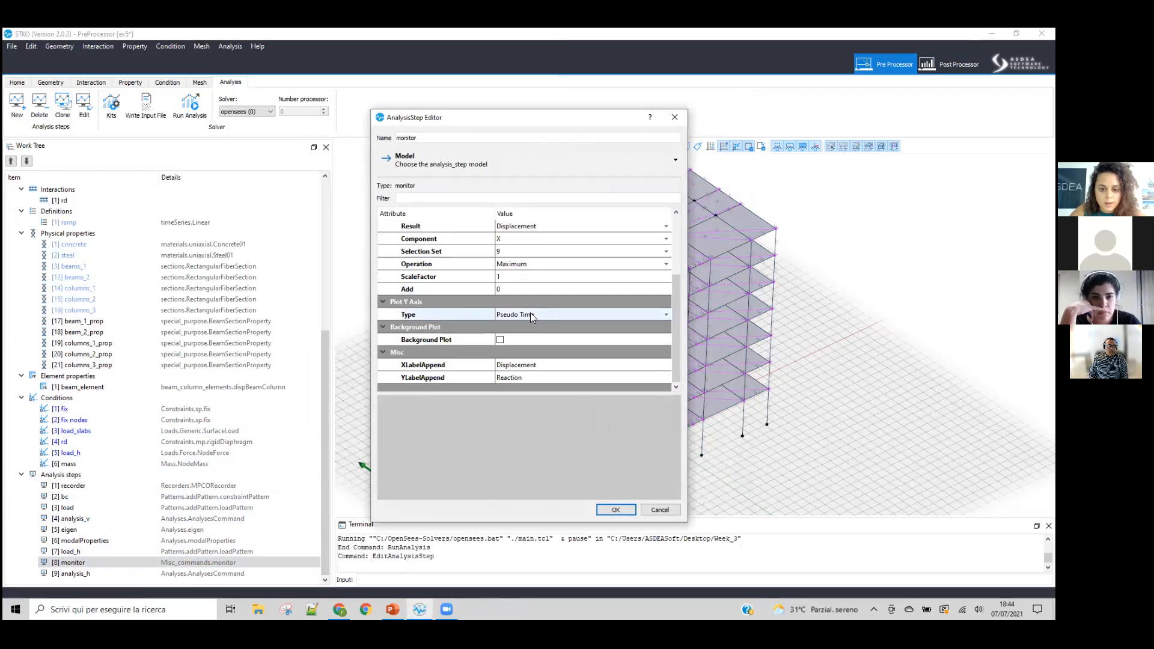
{"action": "left_click", "coordinate": [615, 509]}
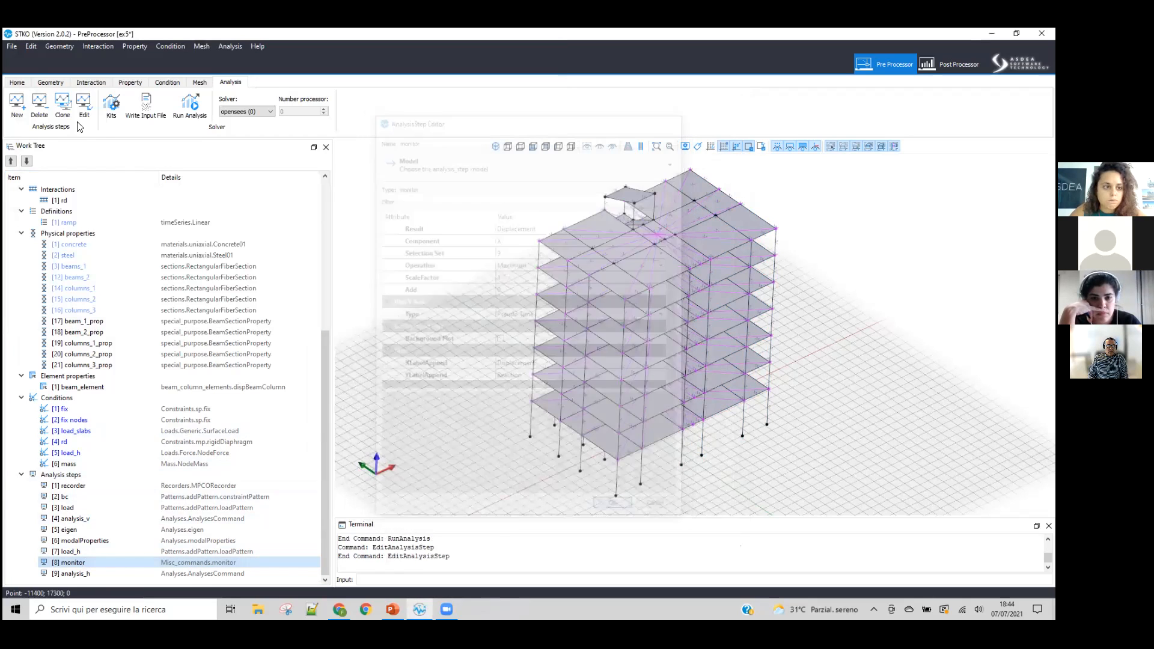
Step: Save the ex5 model and rebuild its mesh
{"action": "left_click", "coordinate": [24, 83]}
{"action": "left_click", "coordinate": [62, 104]}
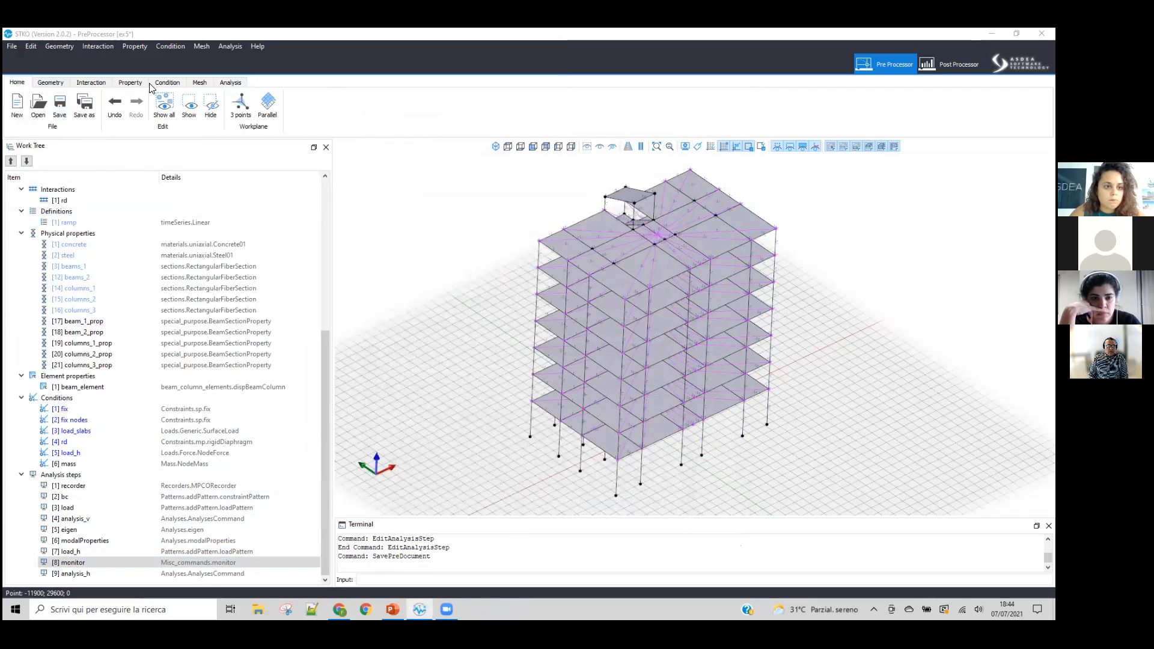
{"action": "left_click", "coordinate": [201, 84]}
{"action": "left_click", "coordinate": [192, 105]}
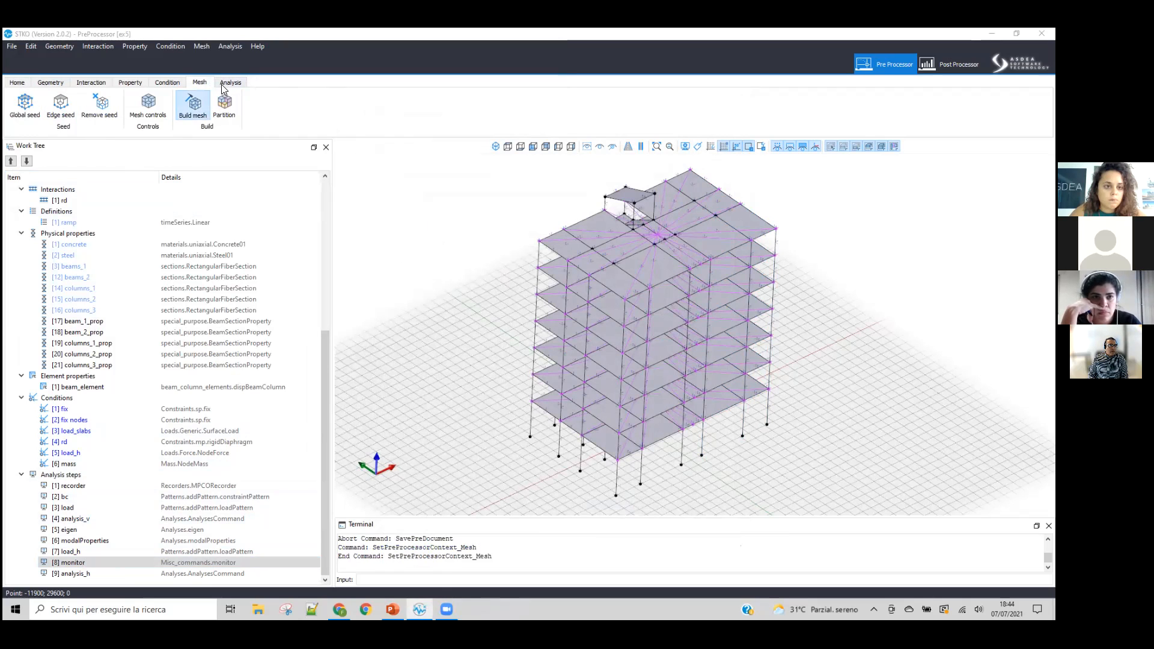
Step: Run the analysis with the STKOMonitor folder inside Week_3 as the output folder
{"action": "left_click", "coordinate": [230, 82]}
{"action": "left_click", "coordinate": [190, 105]}
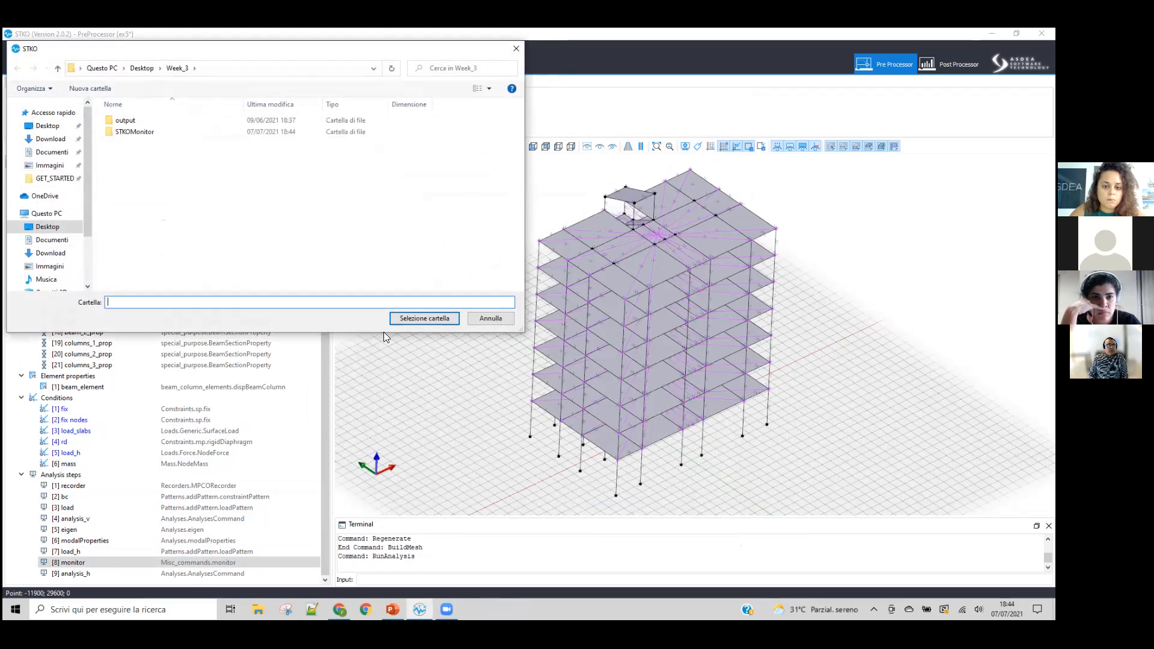
{"action": "left_click", "coordinate": [150, 133]}
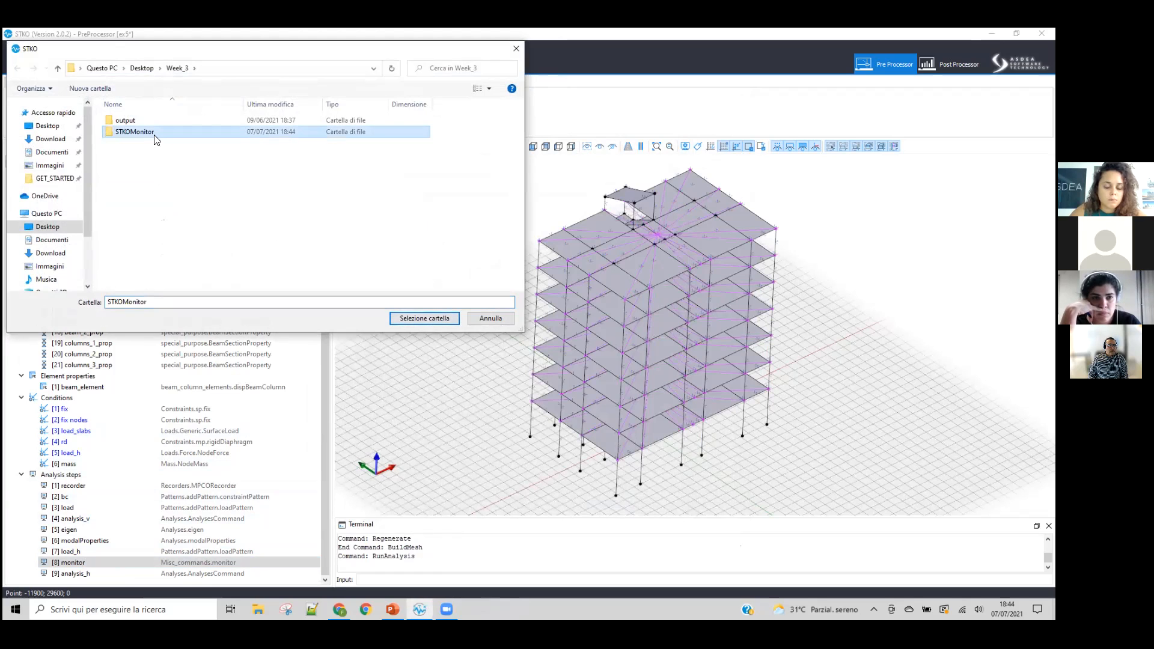
{"action": "left_click", "coordinate": [444, 318]}
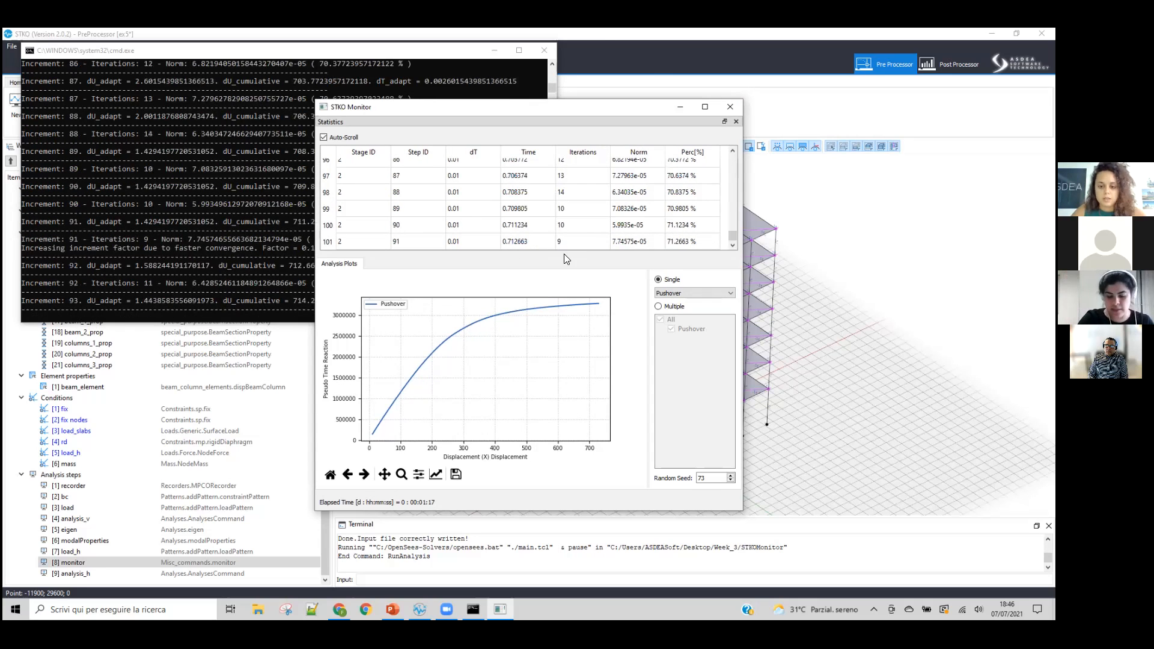
Step: Abort the running analysis in the solver console and close the STKO Monitor
{"action": "left_click", "coordinate": [167, 254]}
{"action": "key", "text": "ctrl+c"}
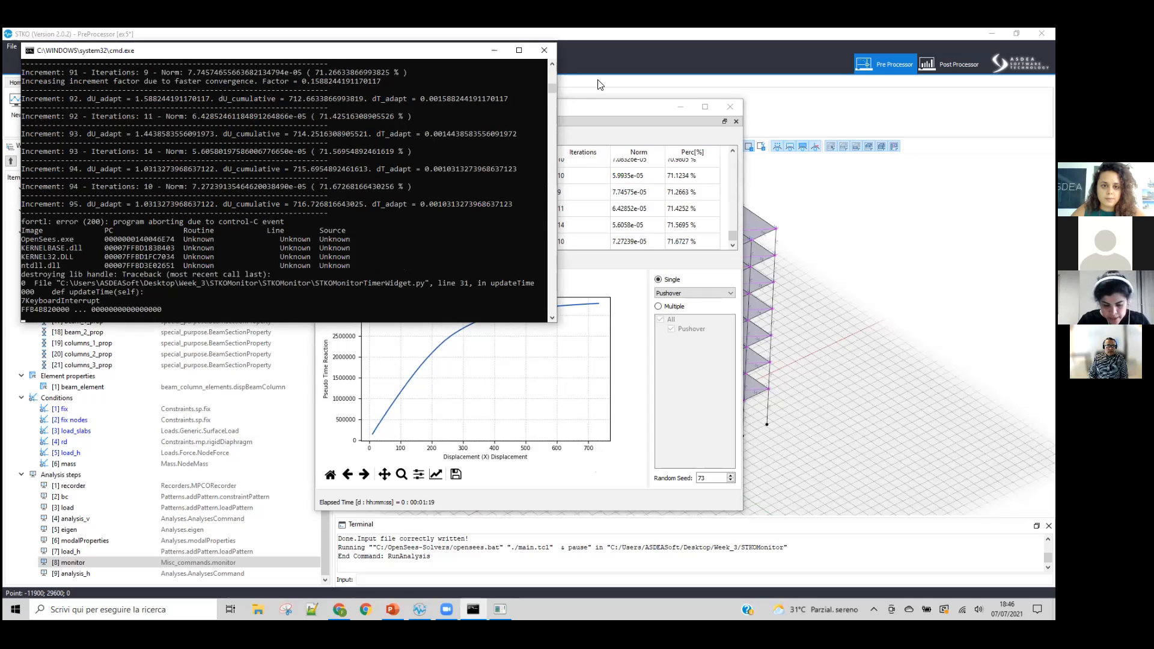
{"action": "left_click", "coordinate": [731, 104]}
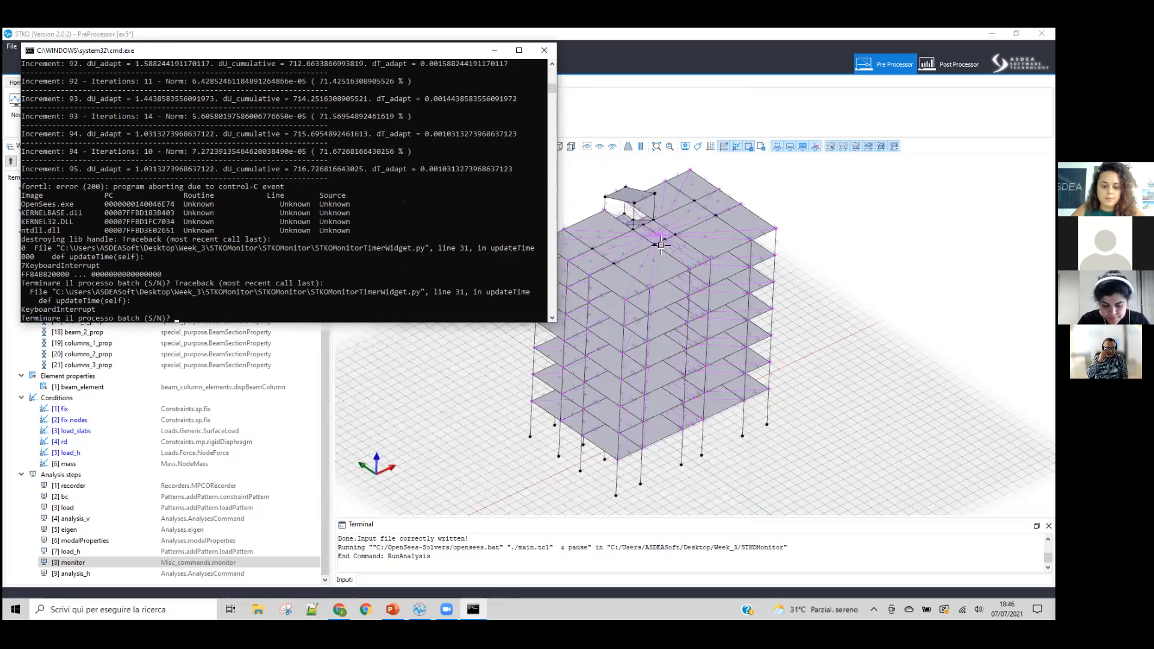
Step: Switch to the Week7.pptx presentation in PowerPoint and show the slide on equalDOF multi-point constraints
{"action": "left_click", "coordinate": [392, 610]}
{"action": "scroll", "coordinate": [148, 356], "scroll_direction": "up", "scroll_amount": 5}
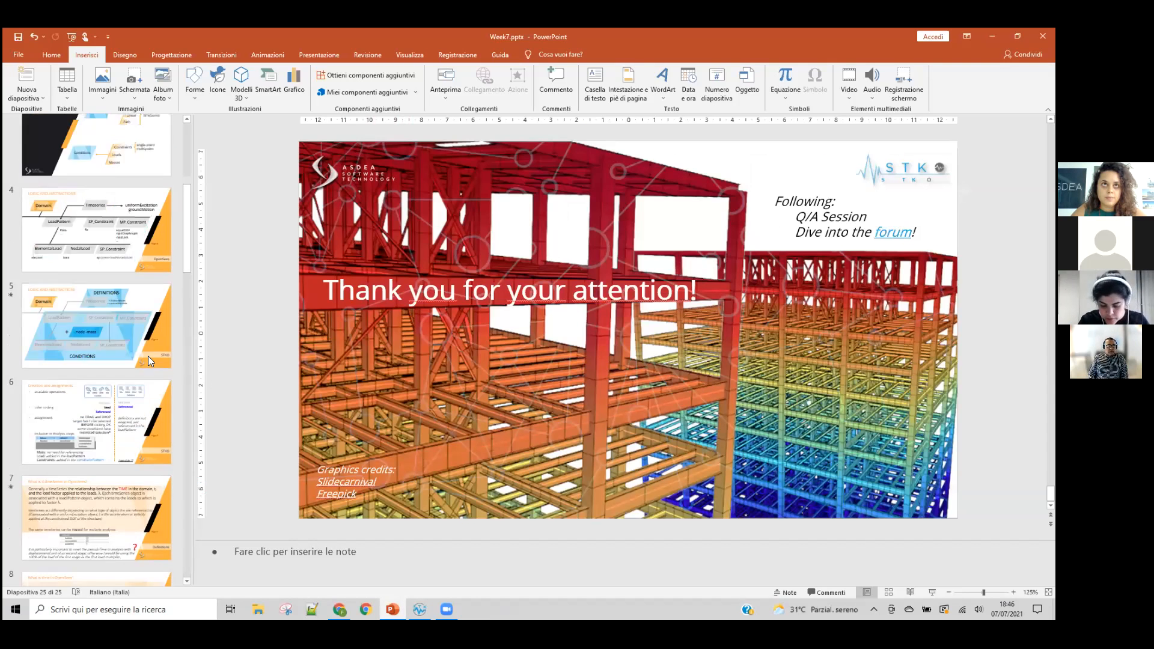
{"action": "scroll", "coordinate": [125, 330], "scroll_direction": "down", "scroll_amount": 5}
{"action": "scroll", "coordinate": [125, 330], "scroll_direction": "down", "scroll_amount": 3}
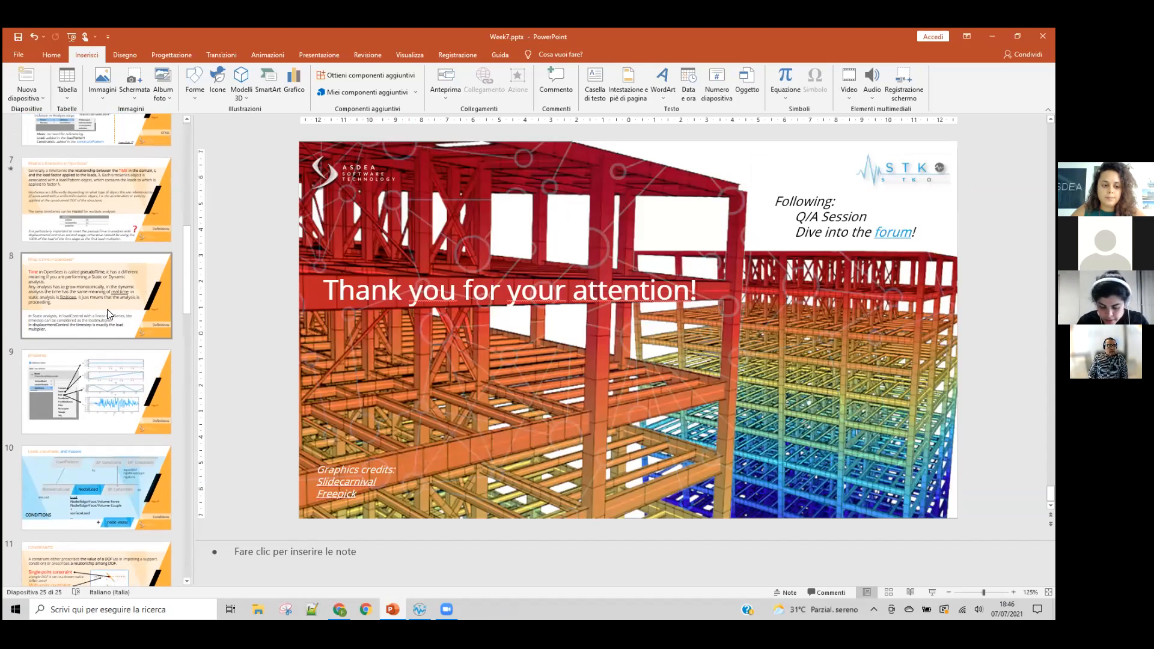
{"action": "scroll", "coordinate": [113, 393], "scroll_direction": "down", "scroll_amount": 2}
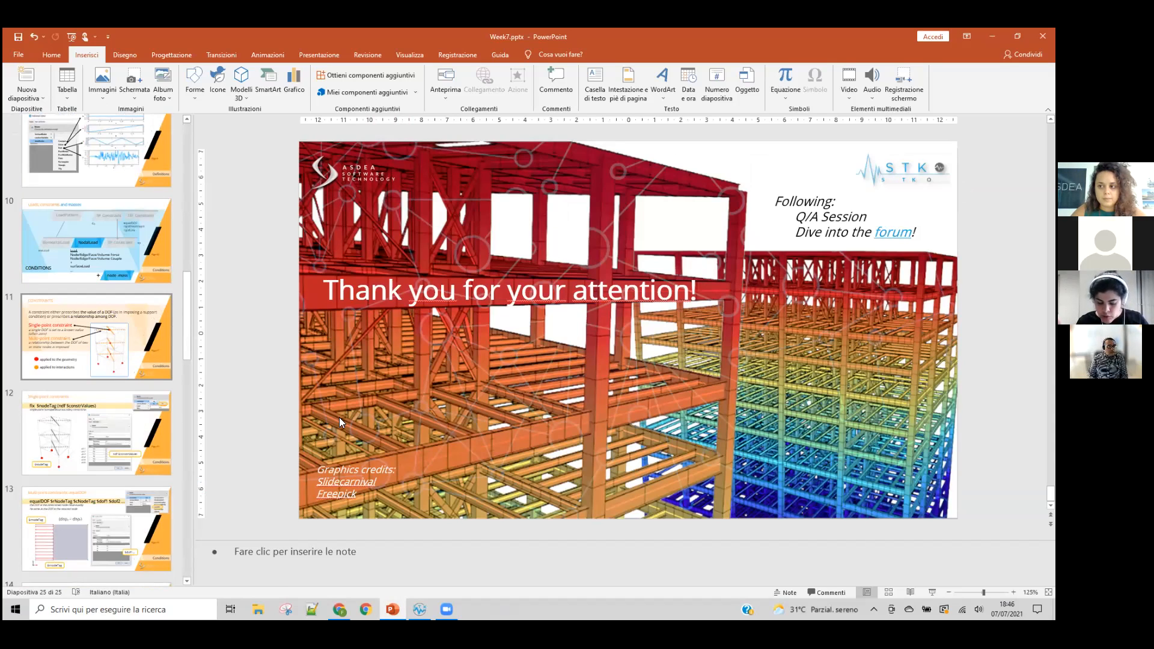
{"action": "scroll", "coordinate": [56, 423], "scroll_direction": "down", "scroll_amount": 1}
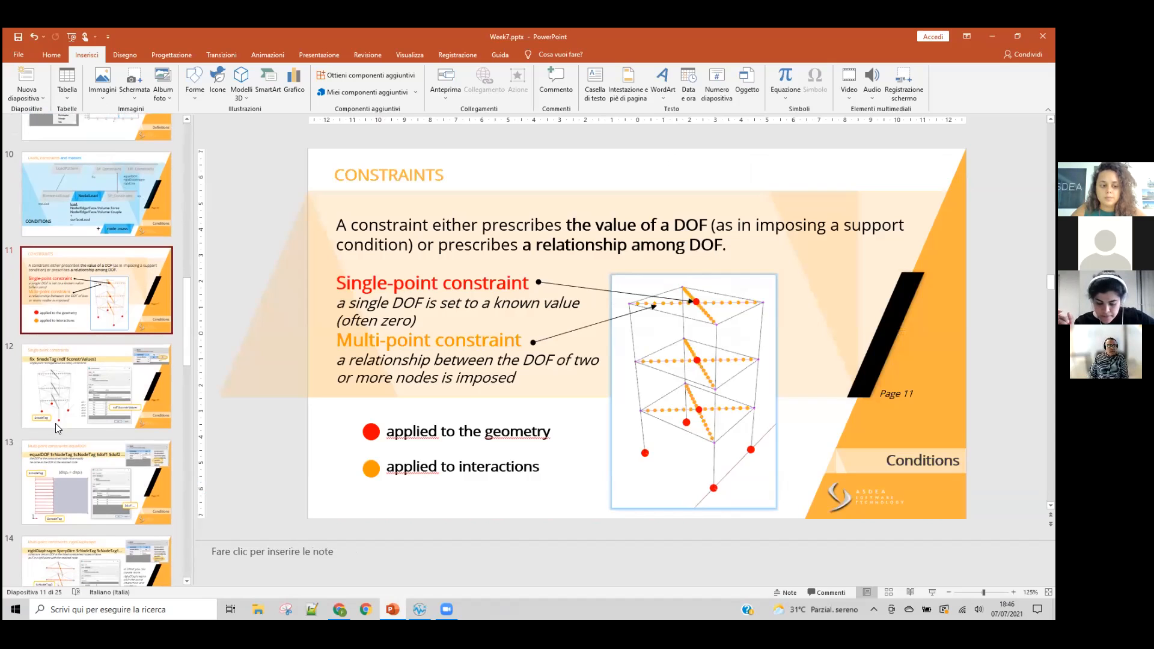
{"action": "scroll", "coordinate": [72, 403], "scroll_direction": "down", "scroll_amount": 1}
{"action": "left_click", "coordinate": [115, 436]}
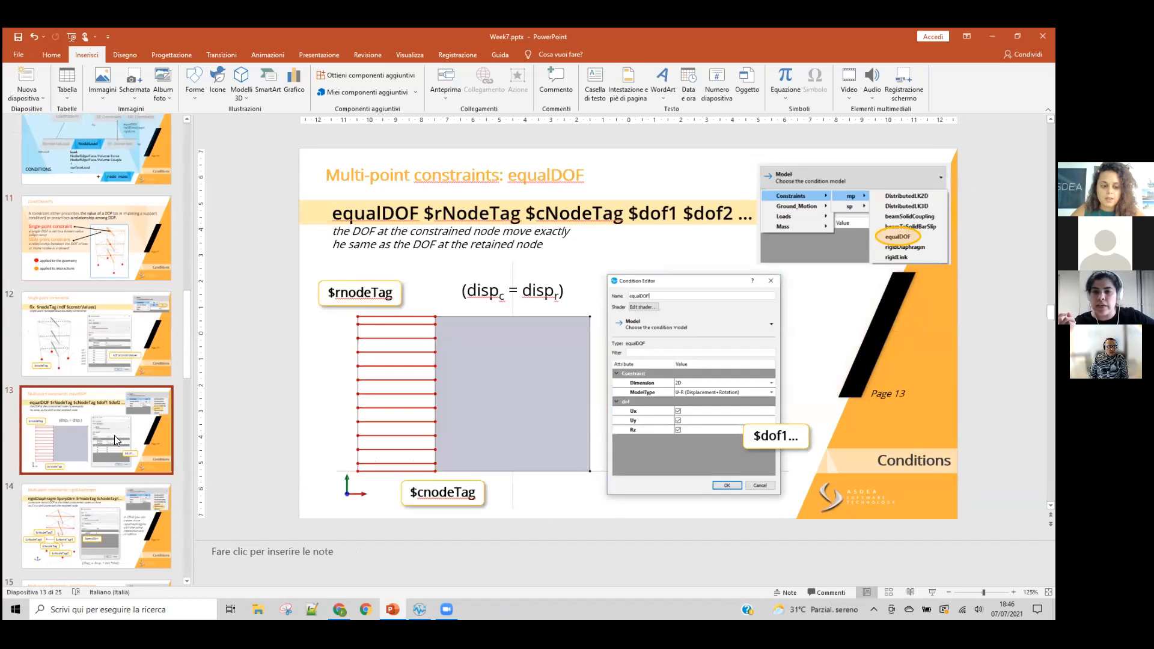
{"action": "scroll", "coordinate": [105, 428], "scroll_direction": "down", "scroll_amount": 2}
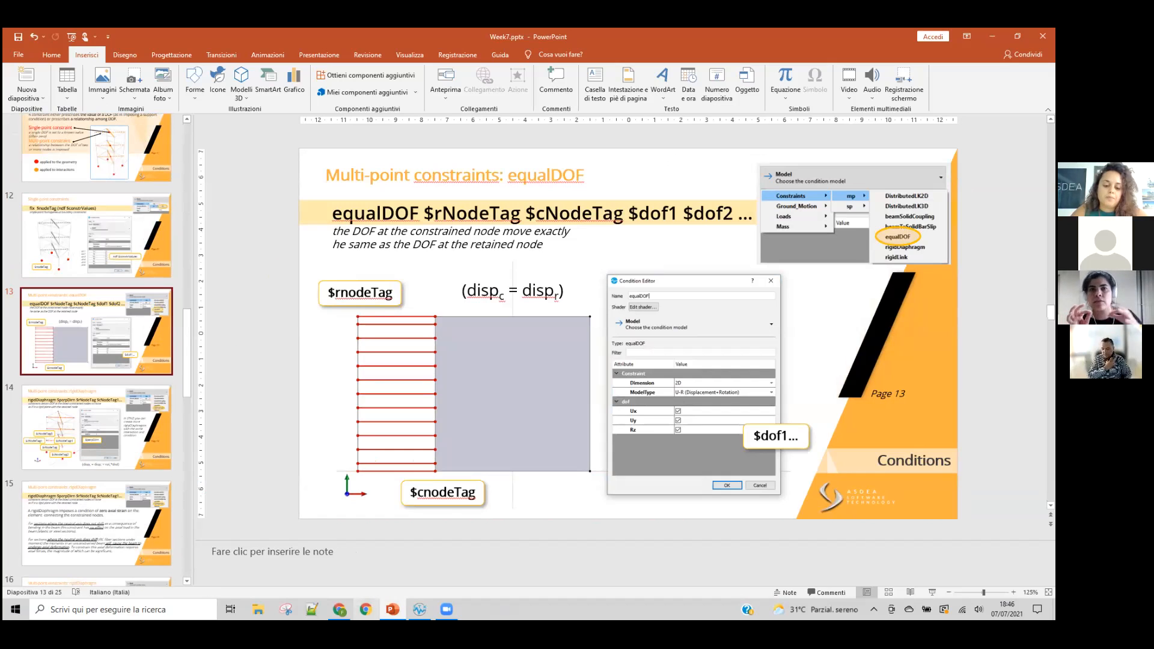
Step: Switch back to the ex5 model in STKO and bring up the geometry drawing tools, leaving free space beside the building
{"action": "left_click", "coordinate": [419, 610]}
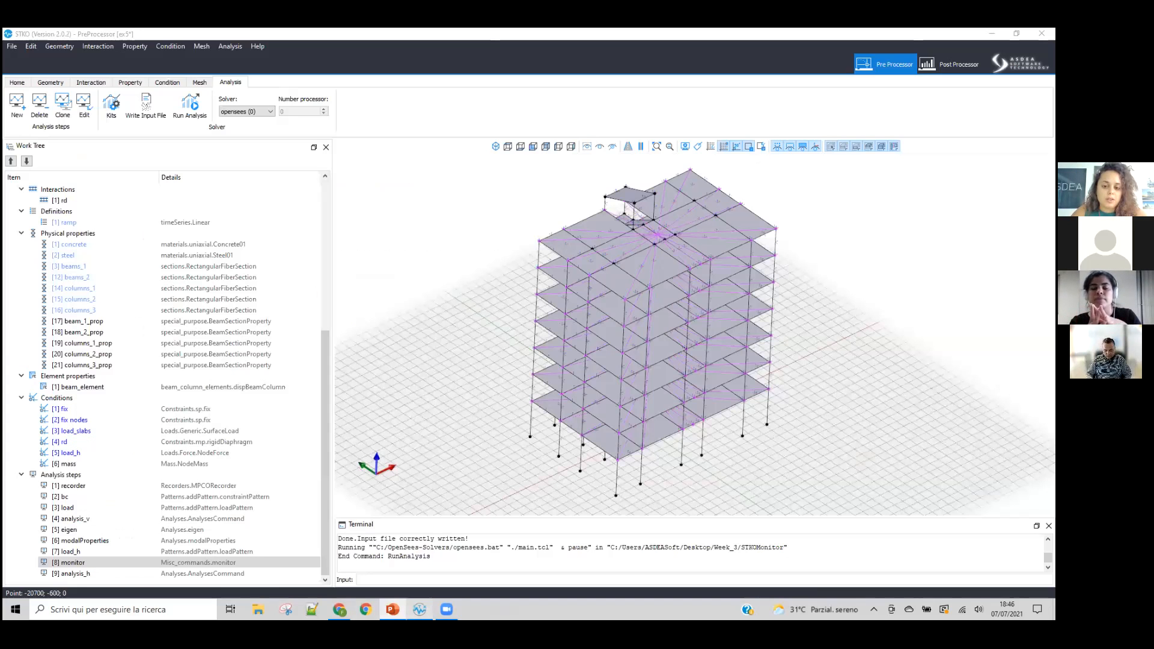
{"action": "middle_click_drag", "start_coordinate": [729, 393], "coordinate": [830, 391]}
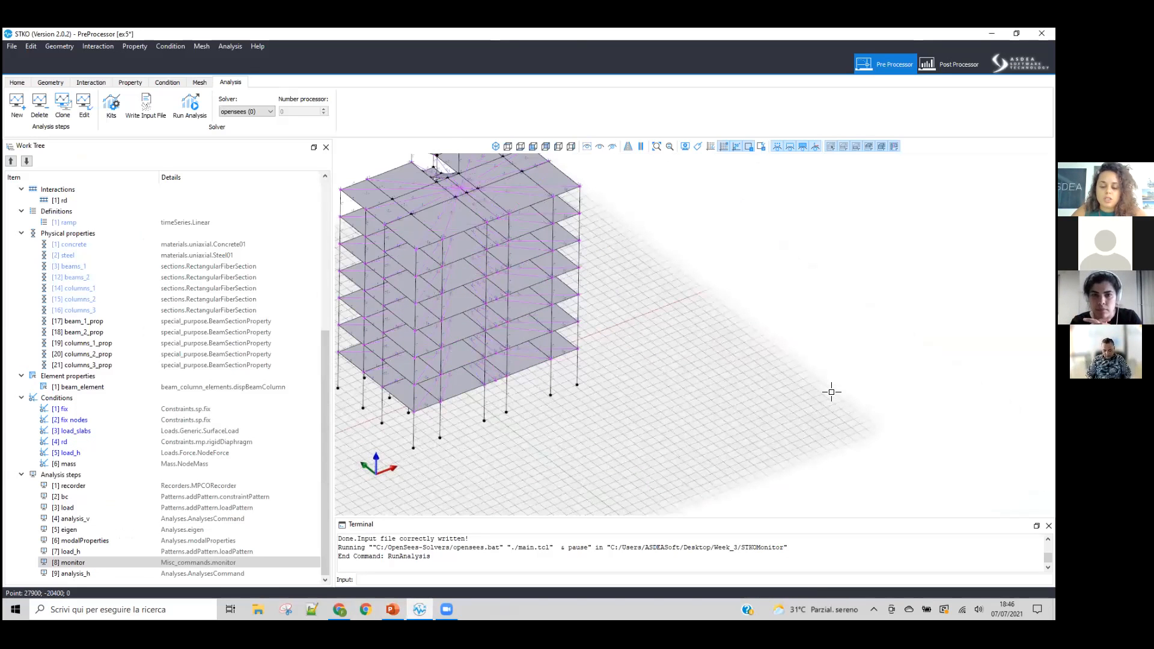
{"action": "left_click", "coordinate": [49, 82]}
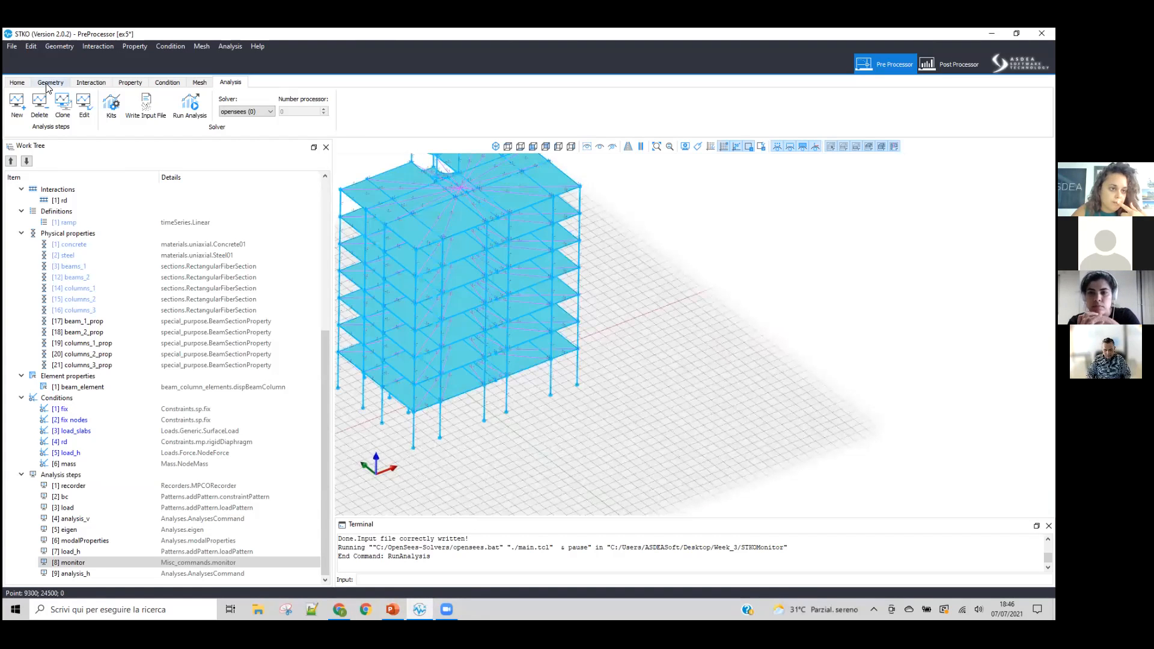
{"action": "left_click", "coordinate": [657, 107]}
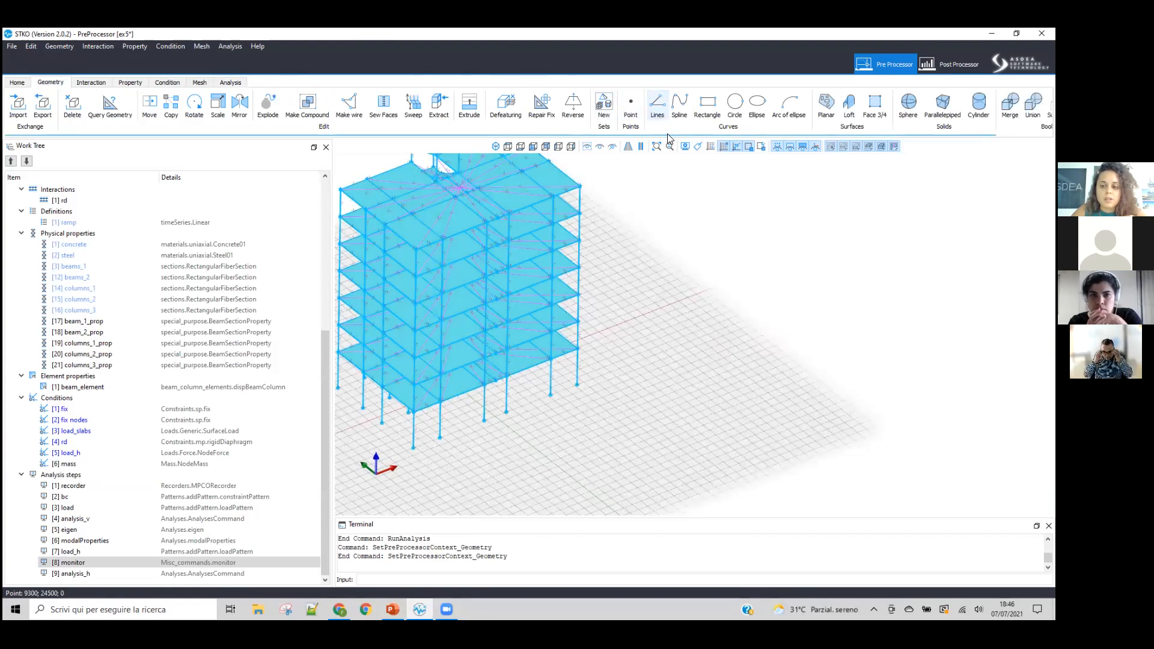
{"action": "scroll", "coordinate": [712, 324], "scroll_direction": "up", "scroll_amount": 5}
{"action": "left_click", "coordinate": [707, 105]}
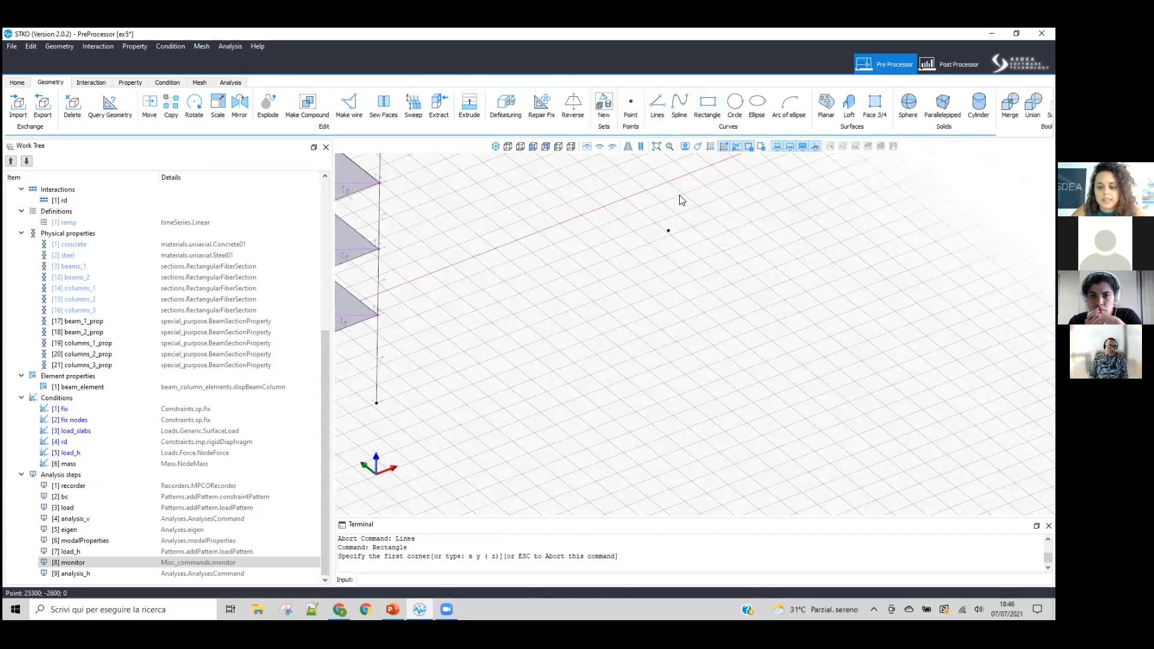
{"action": "left_click", "coordinate": [661, 329]}
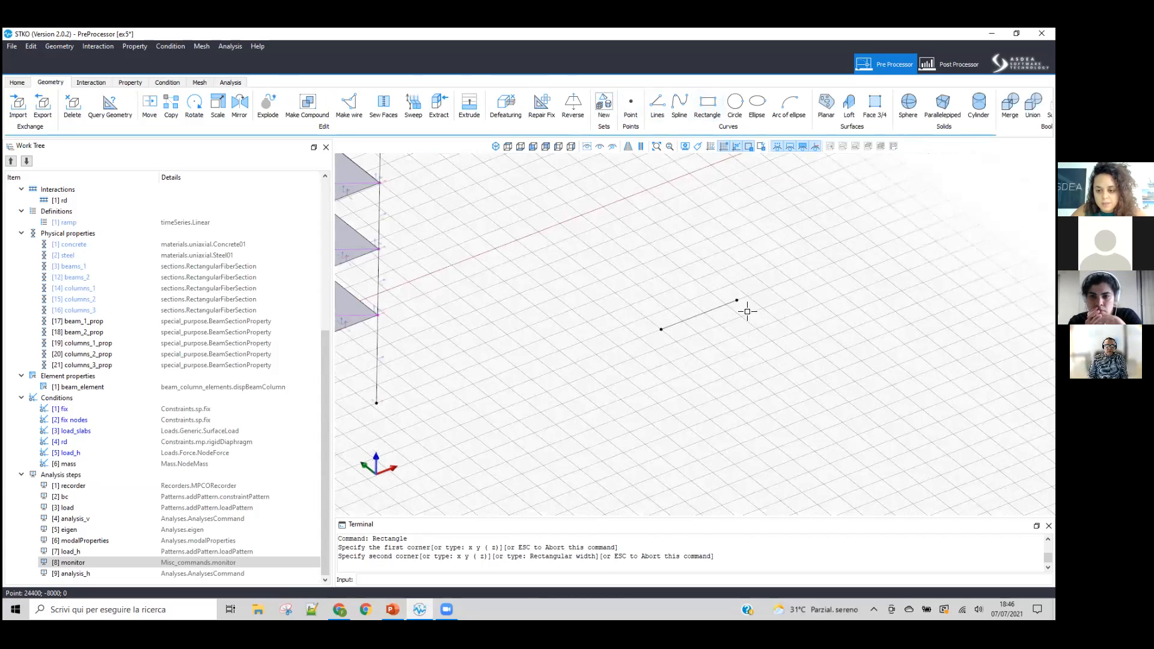
{"action": "scroll", "coordinate": [748, 301], "scroll_direction": "up", "scroll_amount": 2}
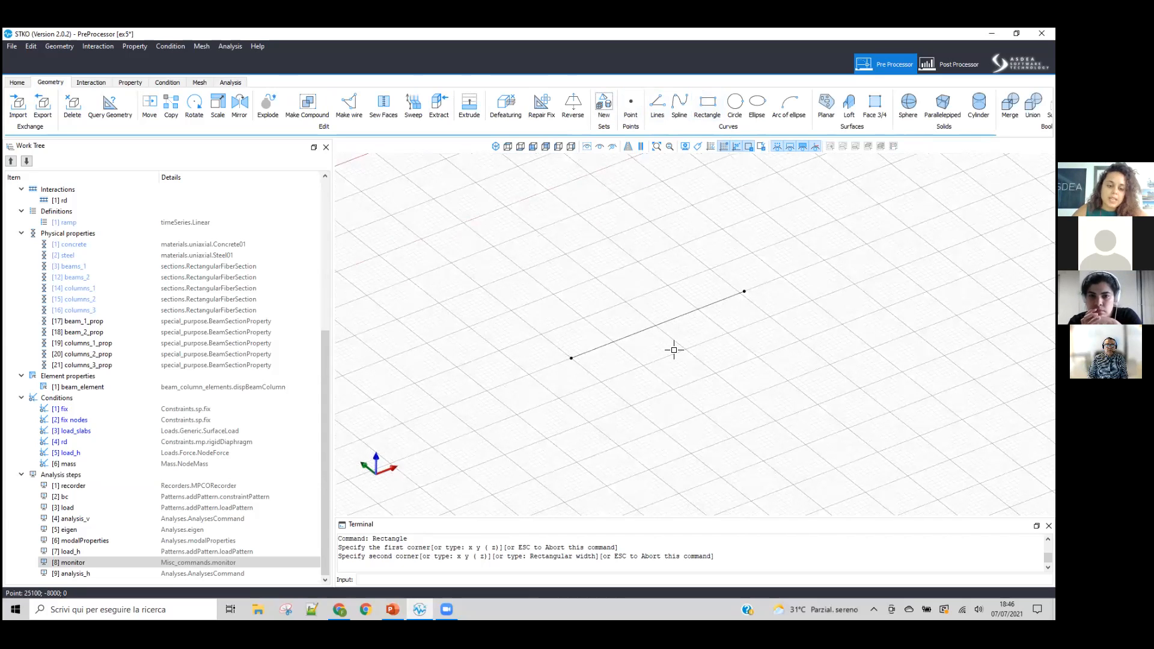
{"action": "key", "text": "Escape"}
{"action": "scroll", "coordinate": [673, 350], "scroll_direction": "down", "scroll_amount": 3}
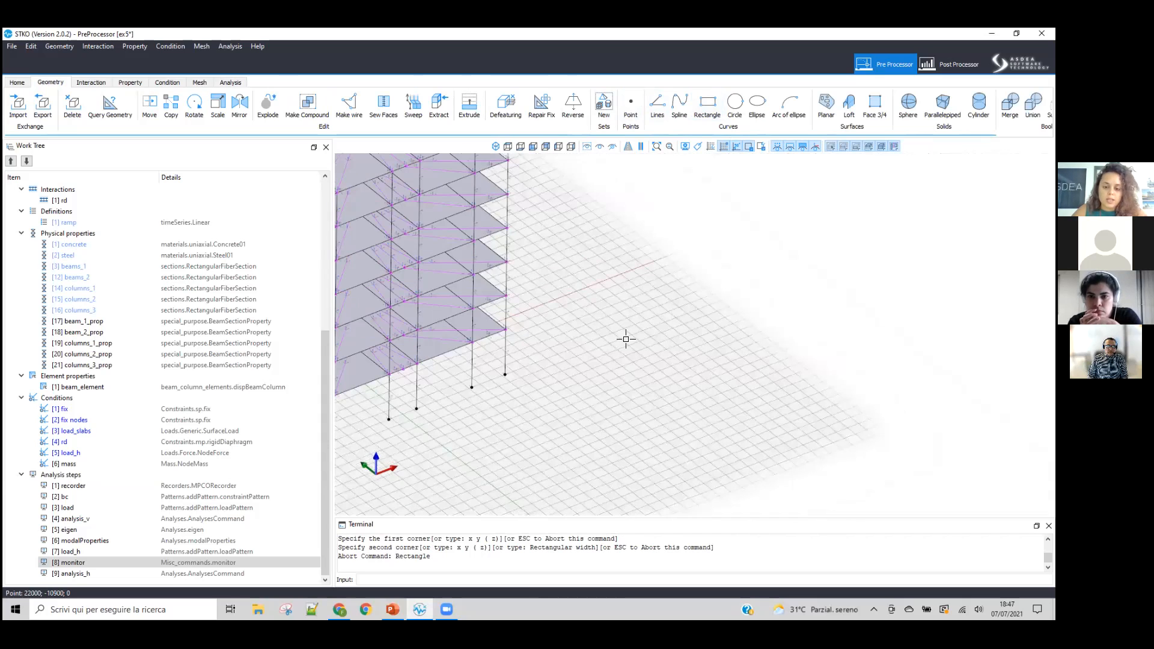
Step: Draw a four-point face about 3100 by 4000 units on the ground plane in the free space outside the building
{"action": "scroll", "coordinate": [440, 402], "scroll_direction": "up", "scroll_amount": 5}
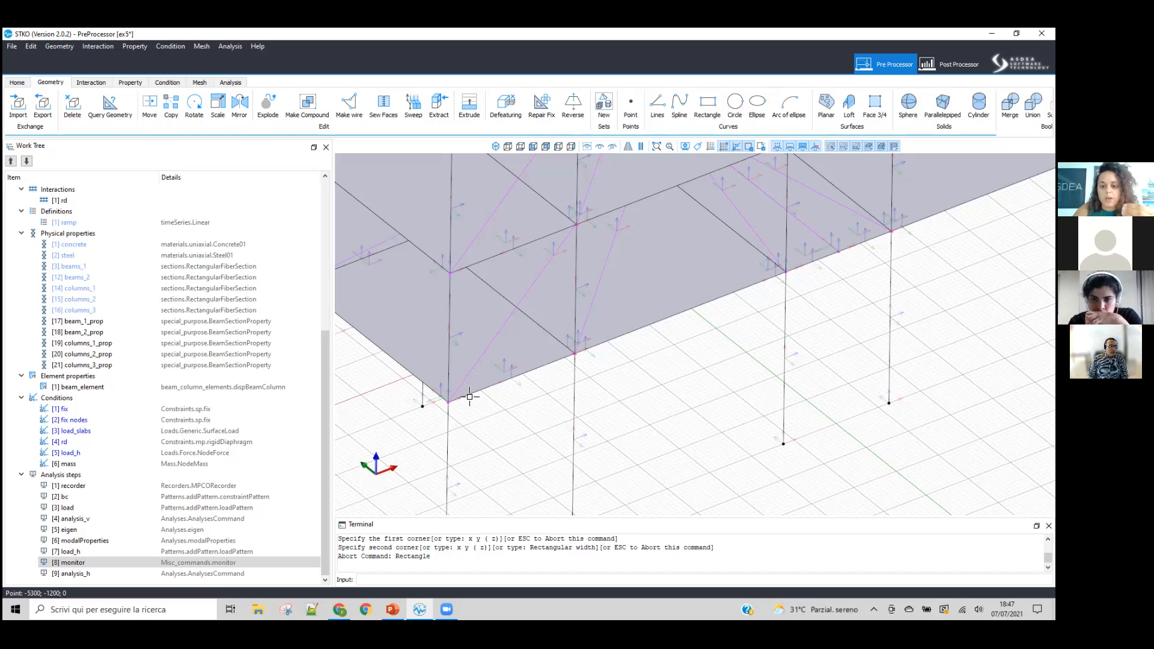
{"action": "left_click", "coordinate": [525, 286]}
{"action": "scroll", "coordinate": [534, 261], "scroll_direction": "down", "scroll_amount": 6}
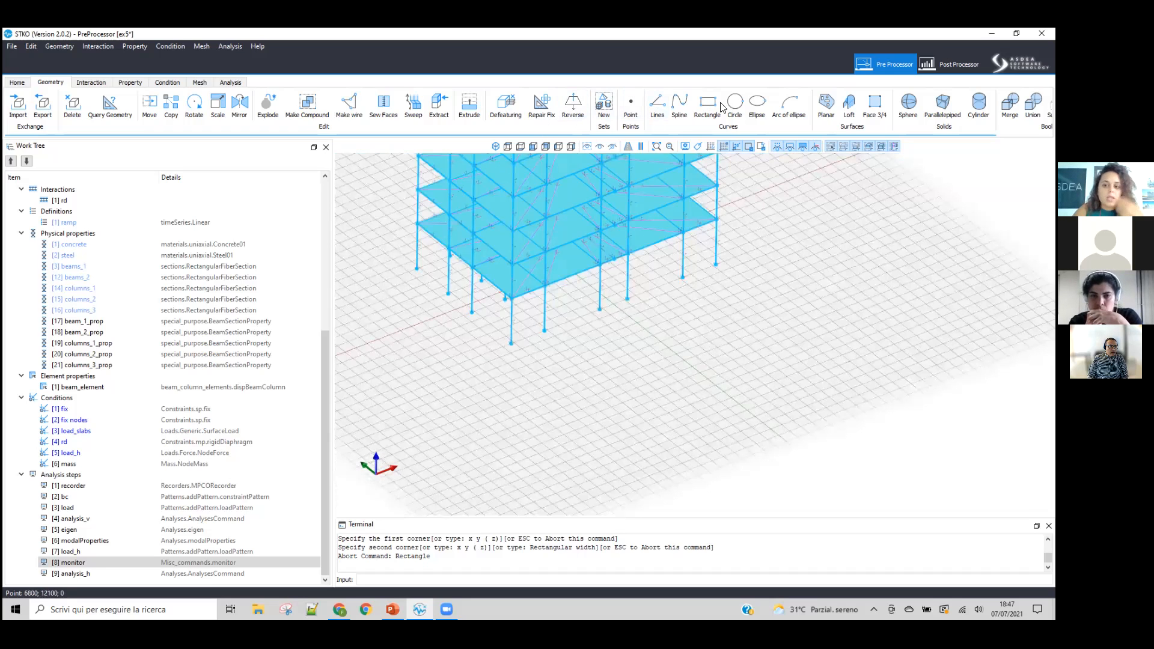
{"action": "scroll", "coordinate": [727, 345], "scroll_direction": "up", "scroll_amount": 5}
{"action": "left_click", "coordinate": [726, 345]}
{"action": "left_click", "coordinate": [822, 420]}
{"action": "left_click", "coordinate": [927, 380]}
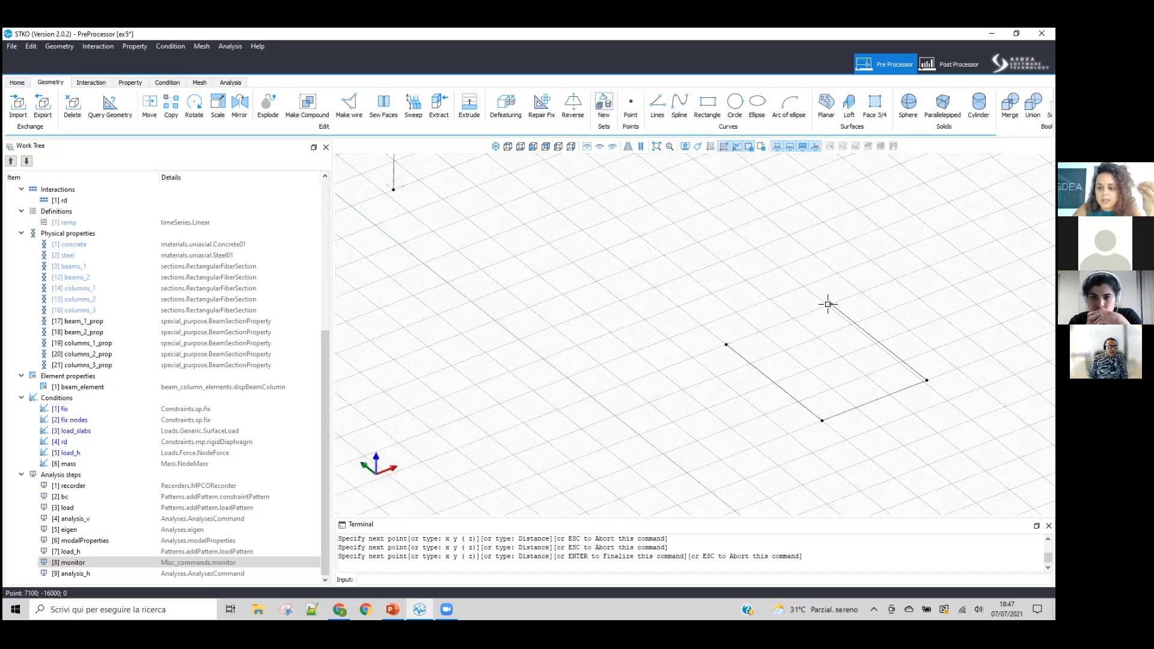
{"action": "left_click", "coordinate": [828, 304]}
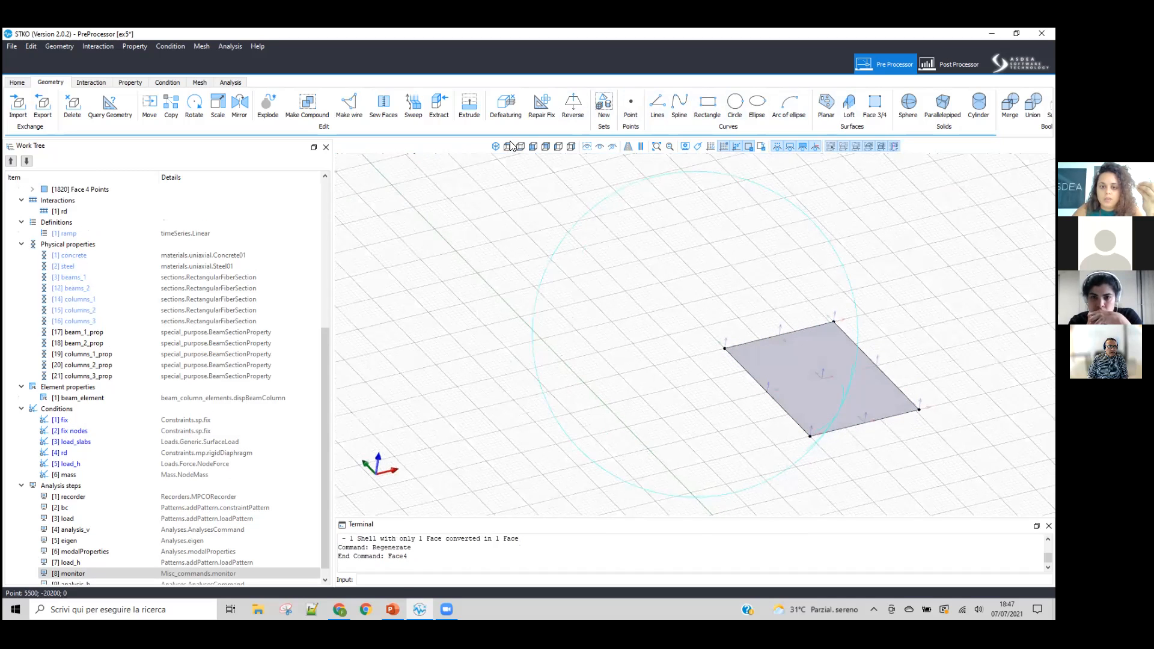
Step: In a top view, draw a line about 4000 units long parallel to the face's left edge, about 1000 units away from it
{"action": "middle_click_drag", "start_coordinate": [727, 325], "coordinate": [672, 344]}
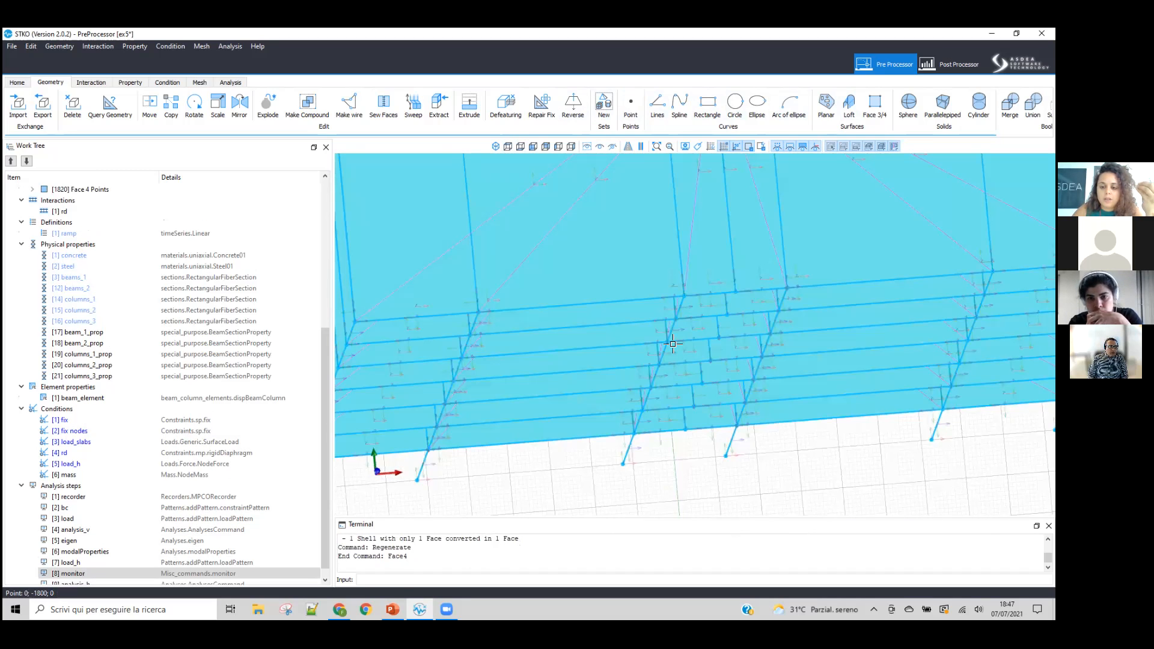
{"action": "left_click", "coordinate": [657, 105]}
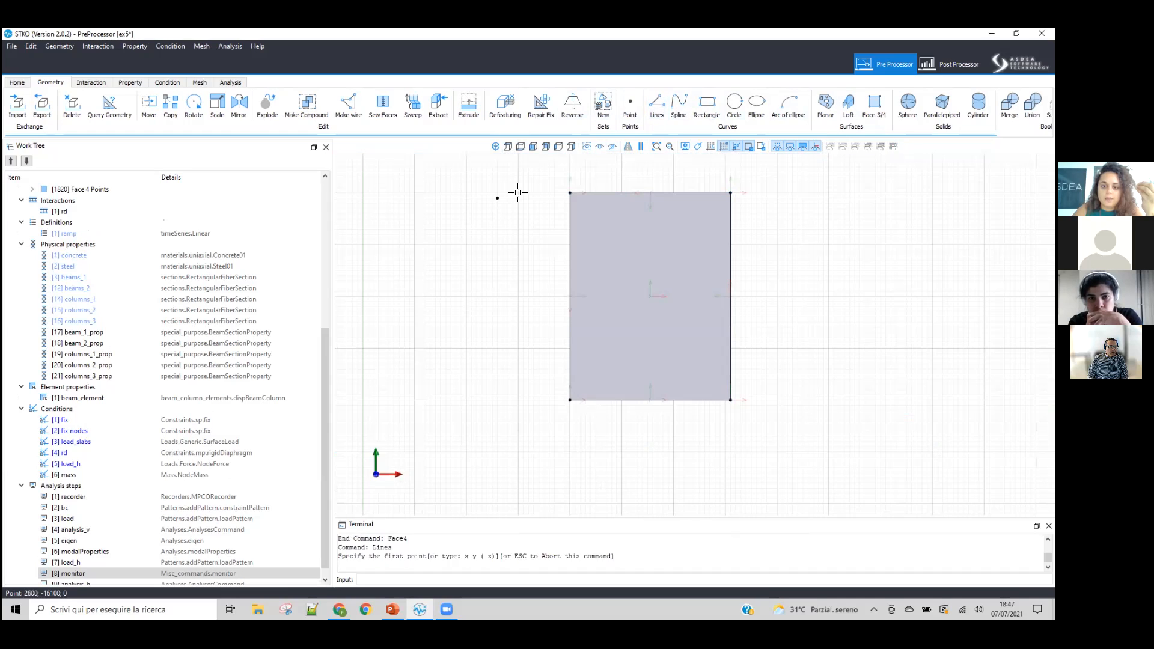
{"action": "left_click", "coordinate": [518, 193]}
{"action": "left_click", "coordinate": [518, 400]}
{"action": "key", "text": "Return"}
Step: Create a new interaction with the separate line as master and the face's adjacent edge as slave
{"action": "left_click", "coordinate": [104, 232]}
{"action": "left_click", "coordinate": [81, 208]}
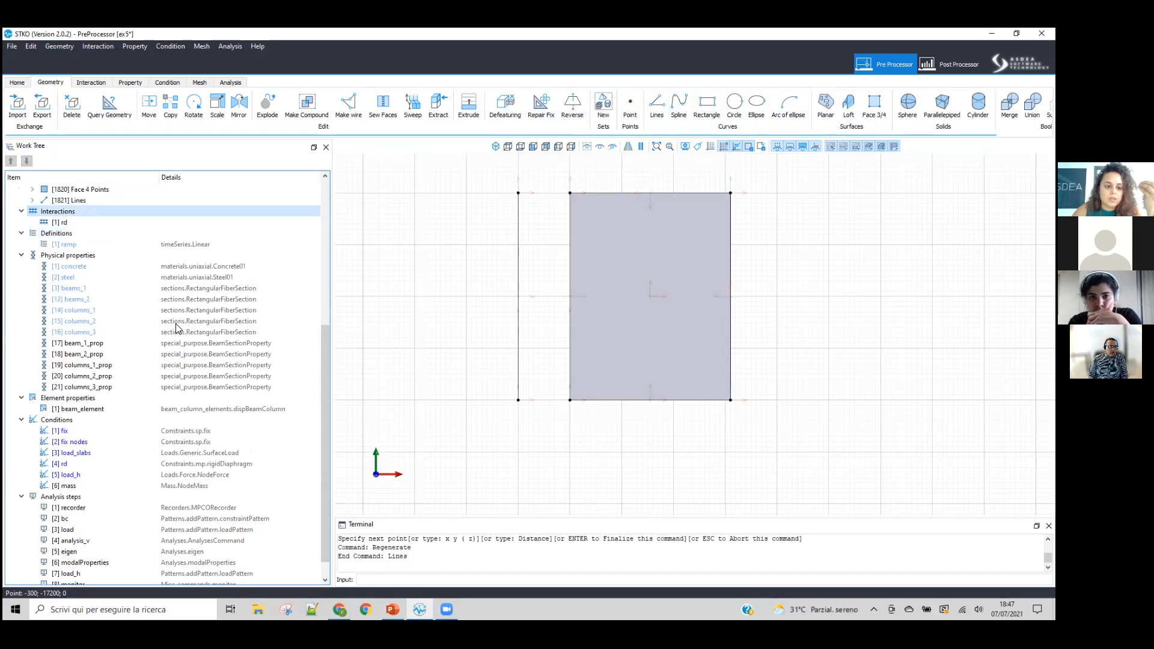
{"action": "left_click_drag", "start_coordinate": [473, 181], "coordinate": [542, 441]}
{"action": "key", "text": "Return"}
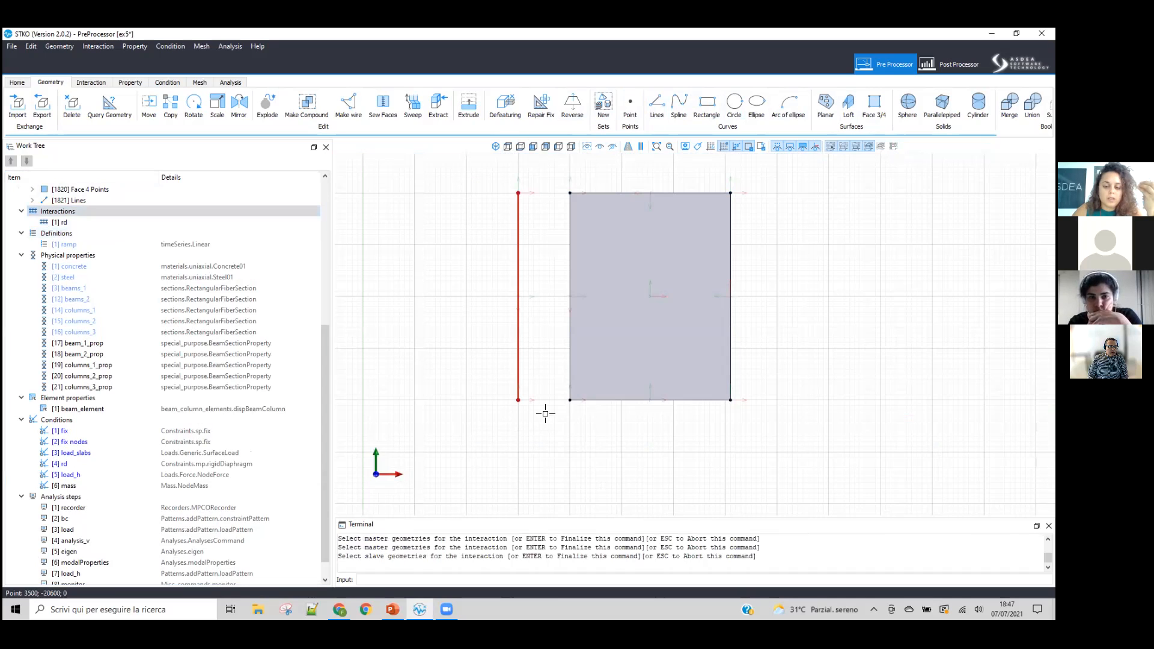
{"action": "left_click", "coordinate": [613, 218]}
{"action": "key", "text": "Return"}
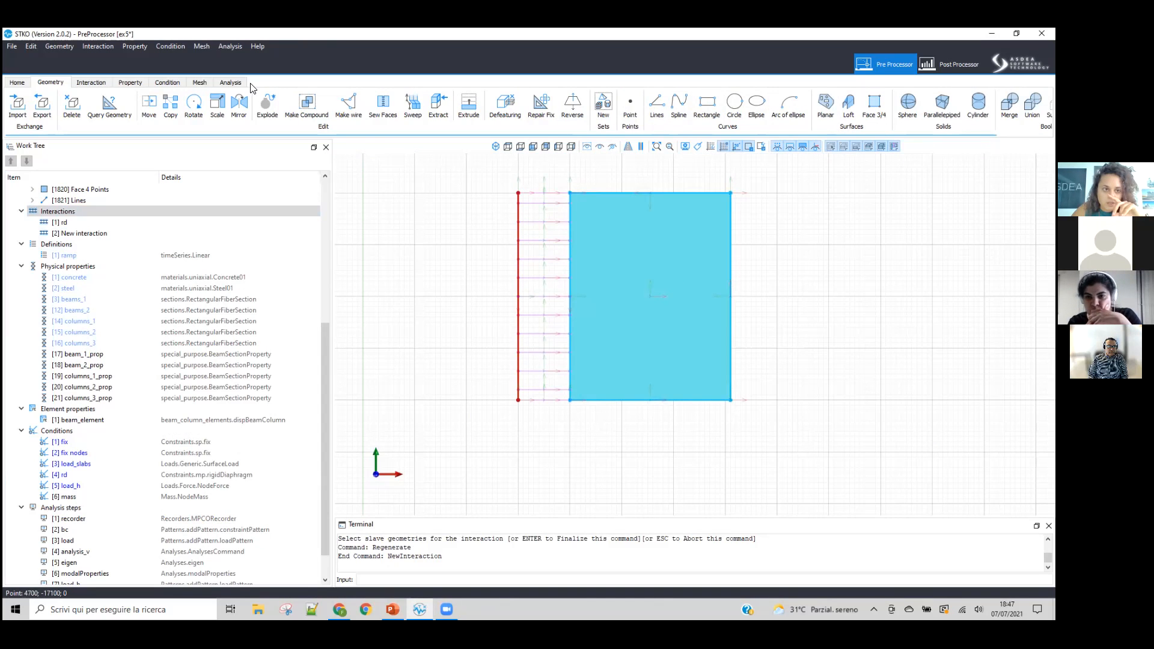
Step: Move the separate line onto the face's left edge and examine the overlapping interaction nodes
{"action": "left_click", "coordinate": [148, 110]}
{"action": "left_click", "coordinate": [518, 400]}
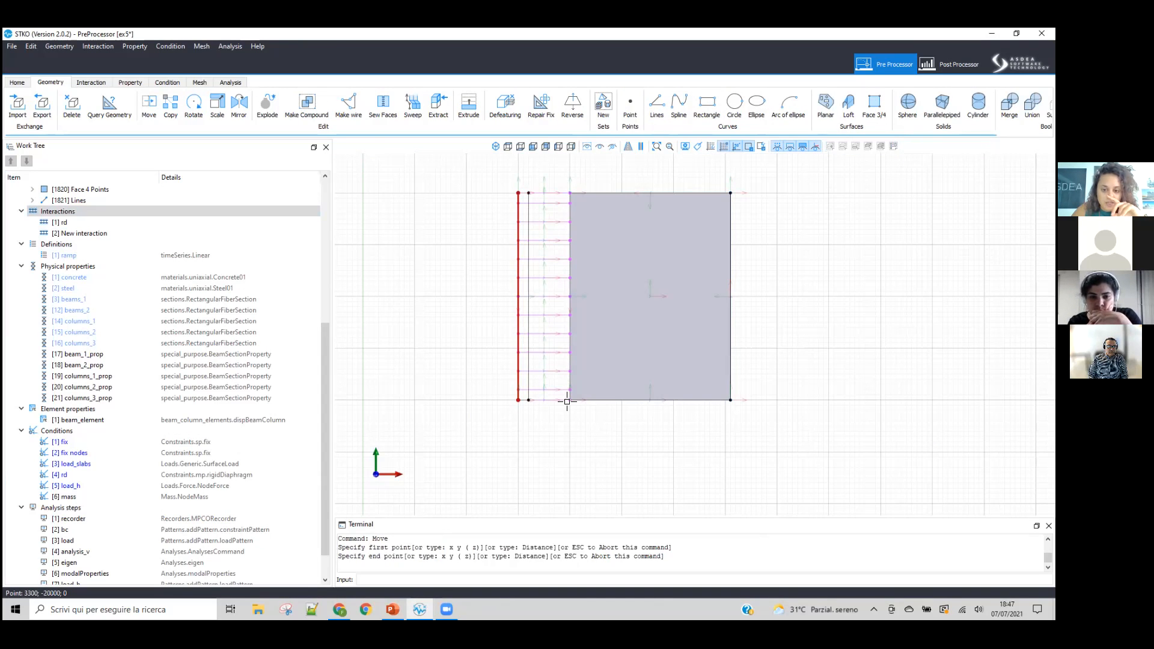
{"action": "left_click", "coordinate": [568, 400]}
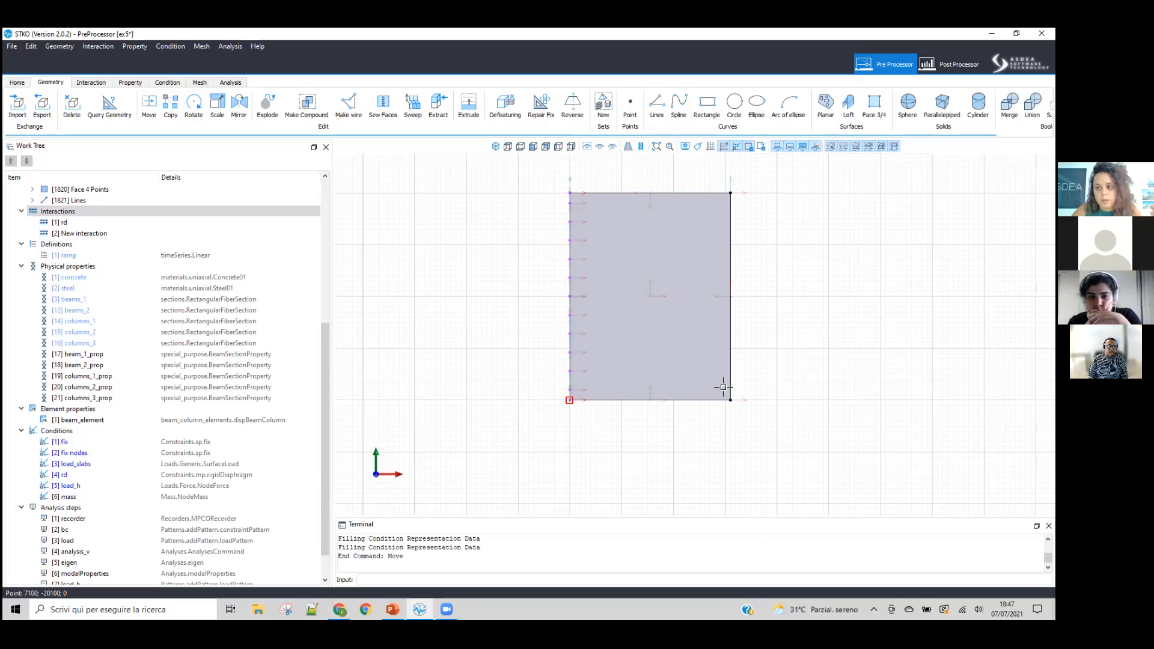
{"action": "scroll", "coordinate": [541, 168], "scroll_direction": "up", "scroll_amount": 5}
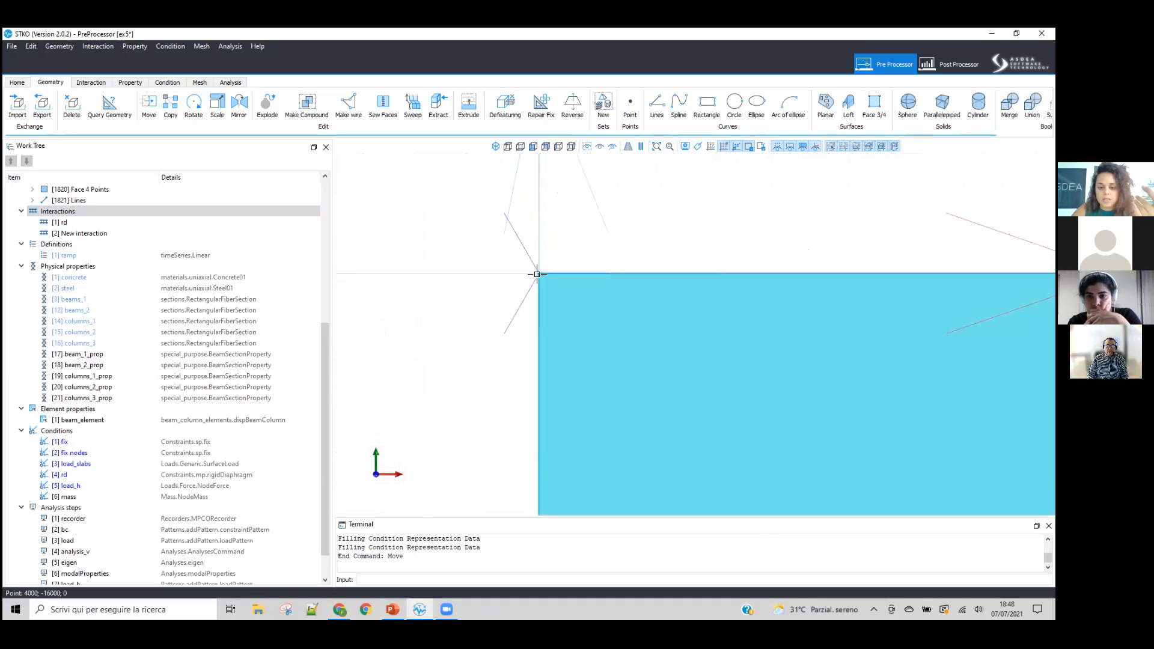
{"action": "scroll", "coordinate": [529, 232], "scroll_direction": "down", "scroll_amount": 5}
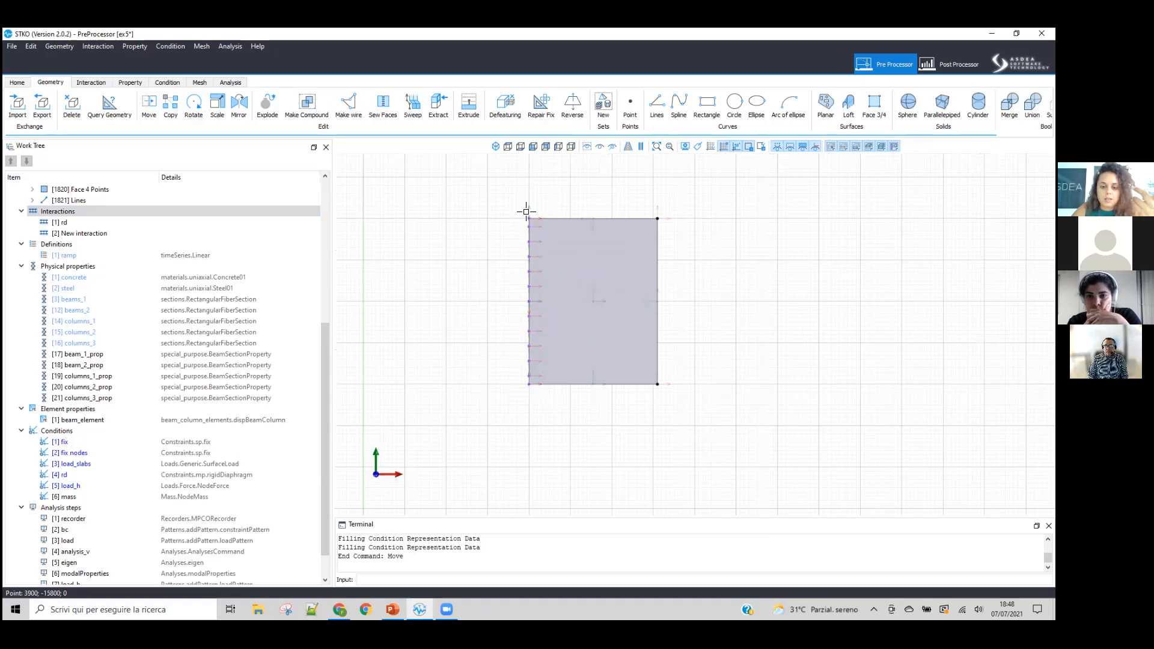
{"action": "scroll", "coordinate": [525, 211], "scroll_direction": "up", "scroll_amount": 1}
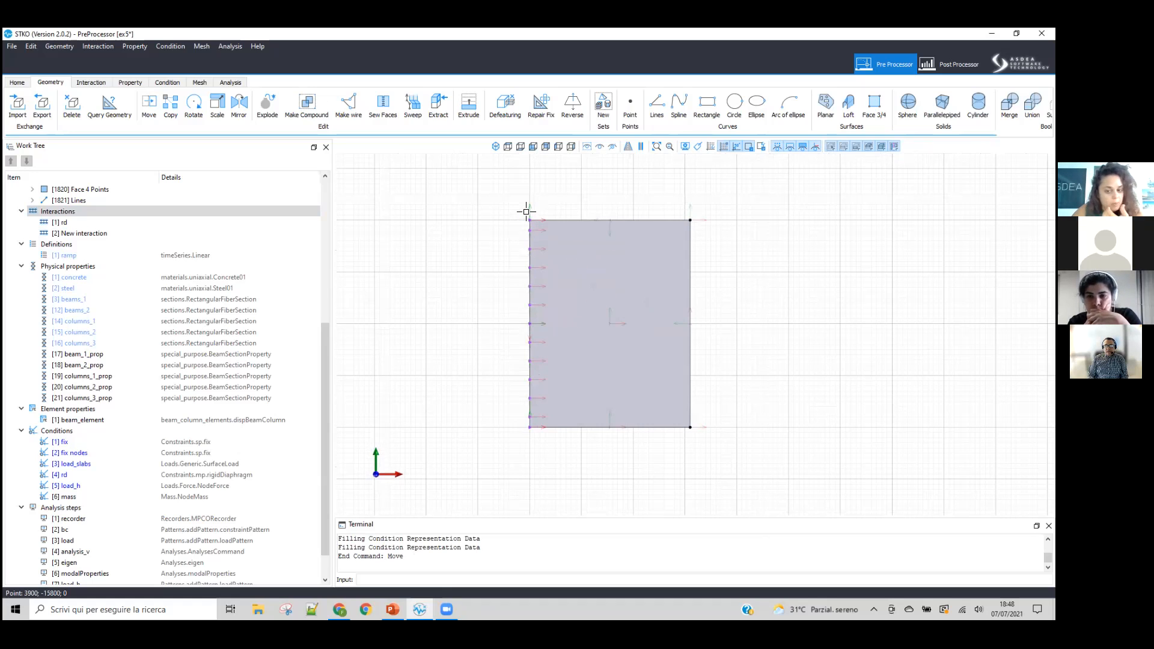
{"action": "scroll", "coordinate": [519, 207], "scroll_direction": "up", "scroll_amount": 8}
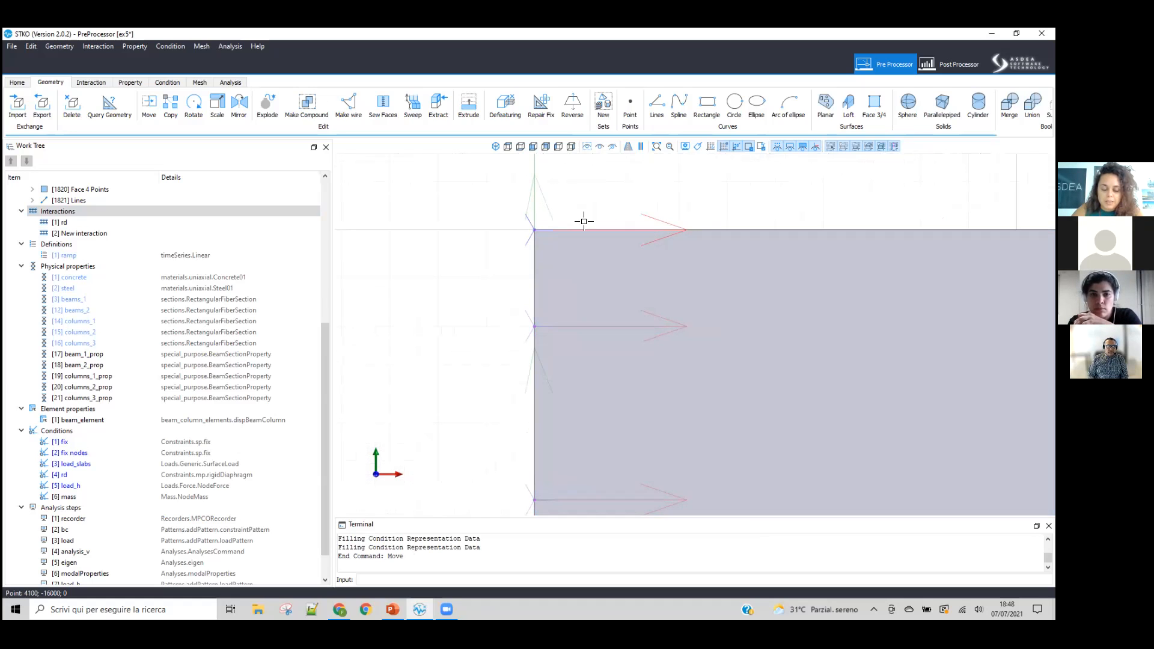
{"action": "scroll", "coordinate": [526, 211], "scroll_direction": "down", "scroll_amount": 5}
{"action": "scroll", "coordinate": [525, 208], "scroll_direction": "down", "scroll_amount": 6}
Step: Move the line about 1000 units away from the face again so the interaction links are spread out
{"action": "left_click_drag", "start_coordinate": [512, 192], "coordinate": [562, 440]}
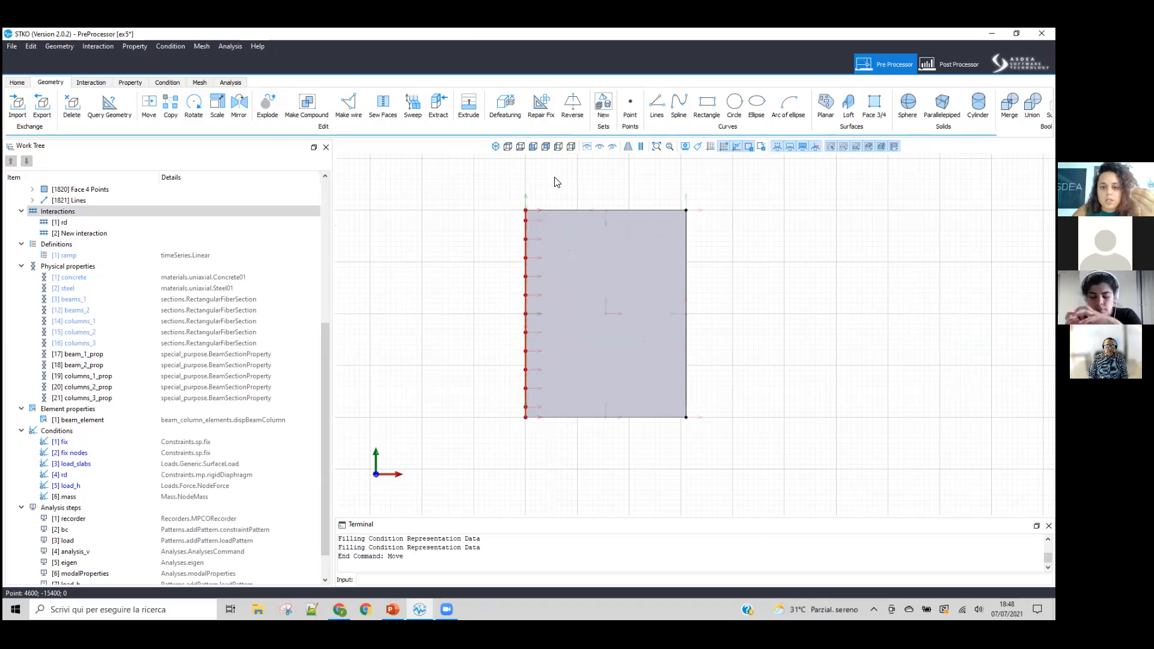
{"action": "left_click", "coordinate": [148, 103]}
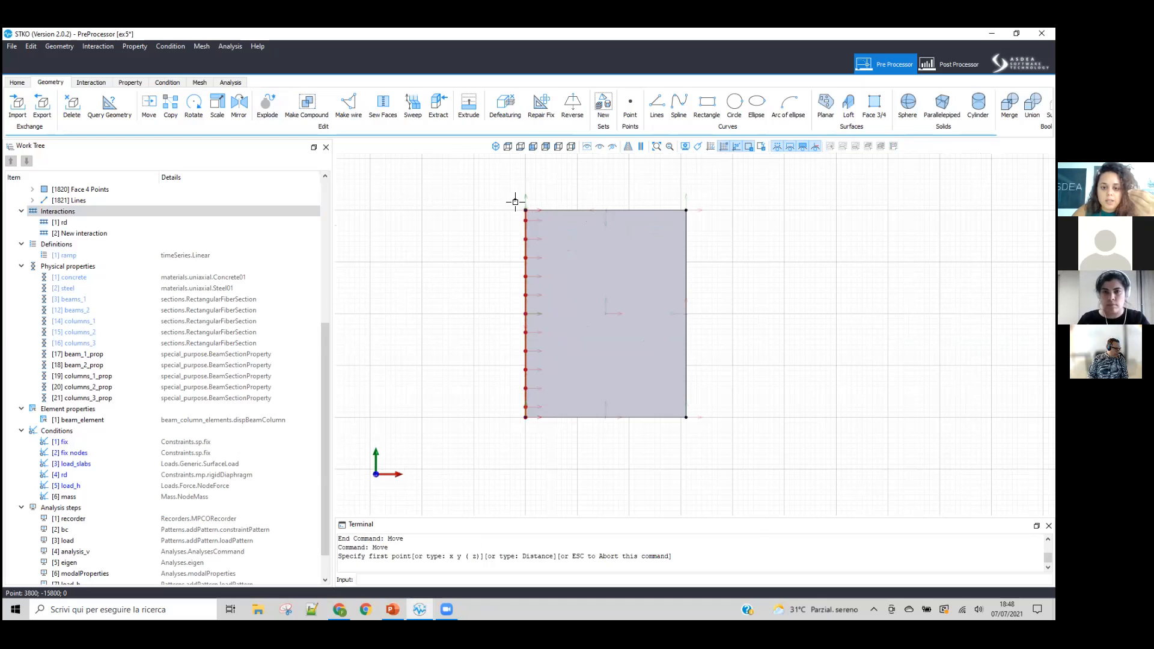
{"action": "left_click", "coordinate": [526, 210]}
{"action": "left_click", "coordinate": [472, 210]}
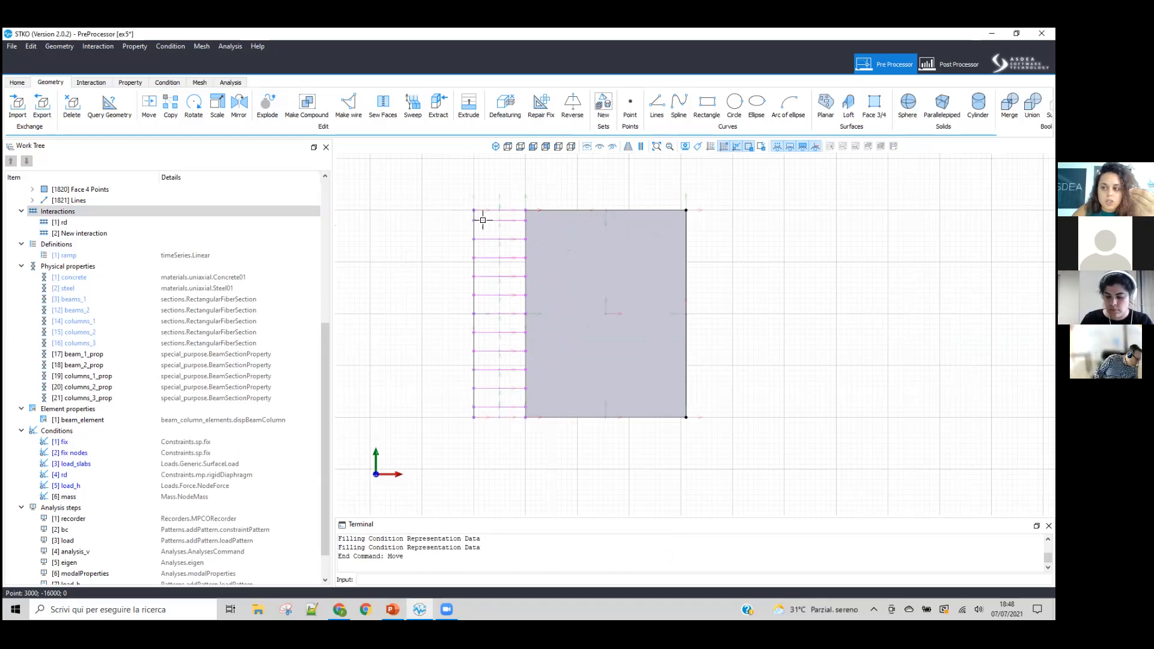
Step: Draw a horizontal line about 200 units long outward from the long line's upper end
{"action": "scroll", "coordinate": [489, 204], "scroll_direction": "up", "scroll_amount": 5}
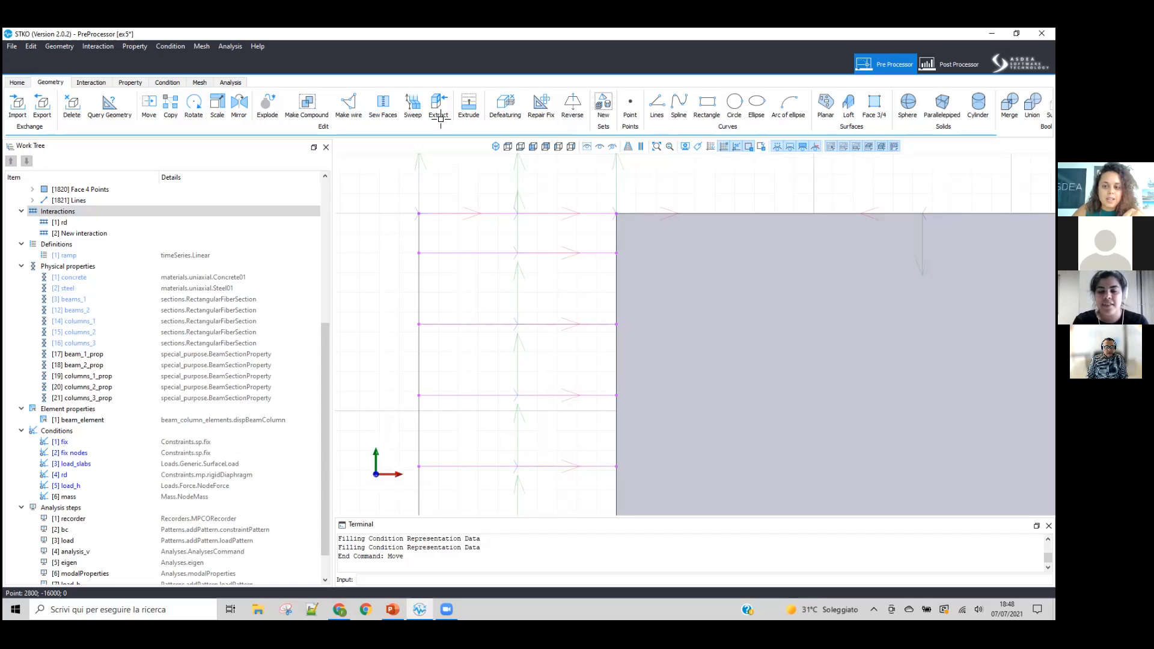
{"action": "left_click", "coordinate": [657, 105]}
{"action": "left_click", "coordinate": [419, 213]}
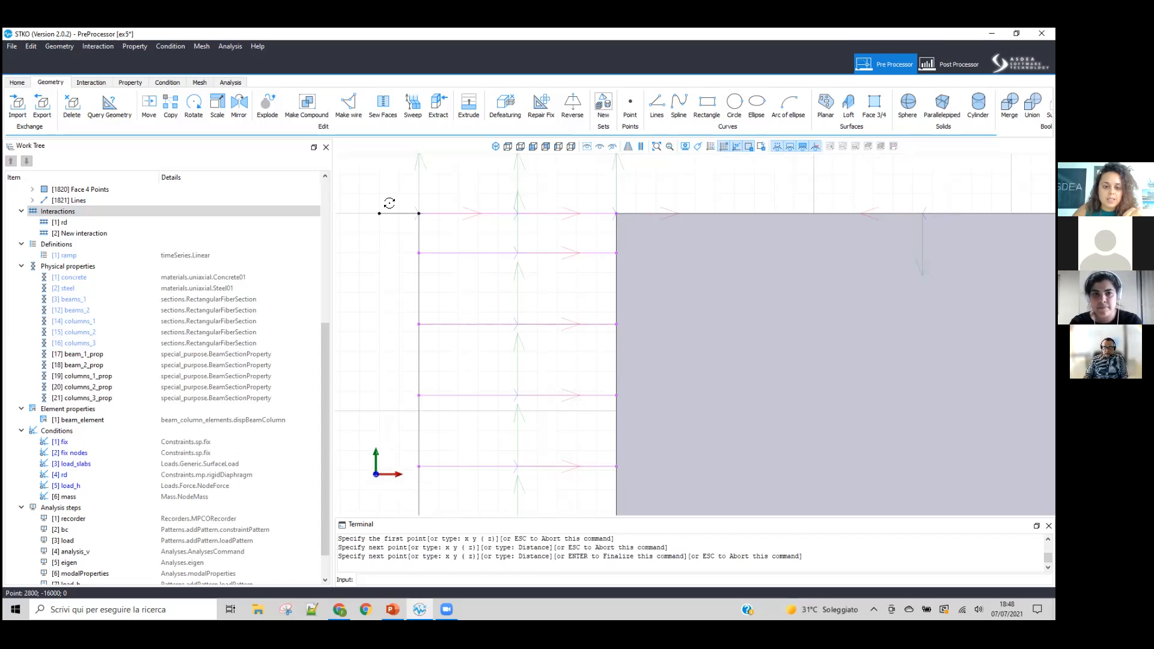
{"action": "left_click", "coordinate": [379, 214]}
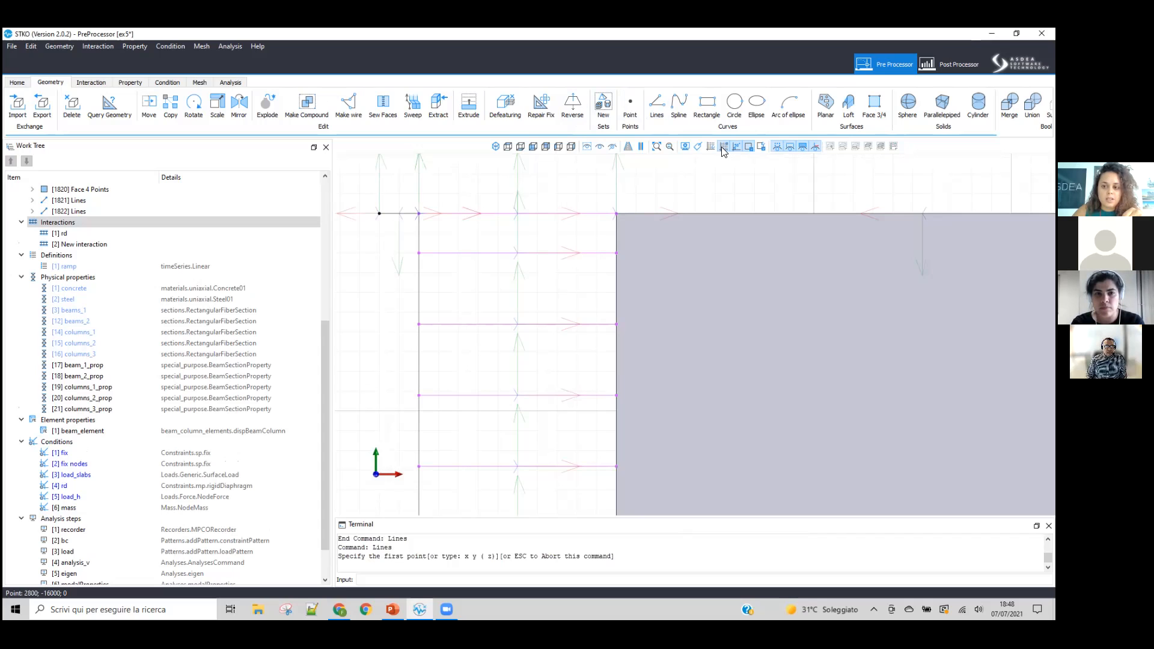
Step: Draw a diagonal line from the short line's free end to the long line's second interaction node, and delete it
{"action": "left_click", "coordinate": [380, 213]}
{"action": "left_click", "coordinate": [419, 252]}
{"action": "key", "text": "Return"}
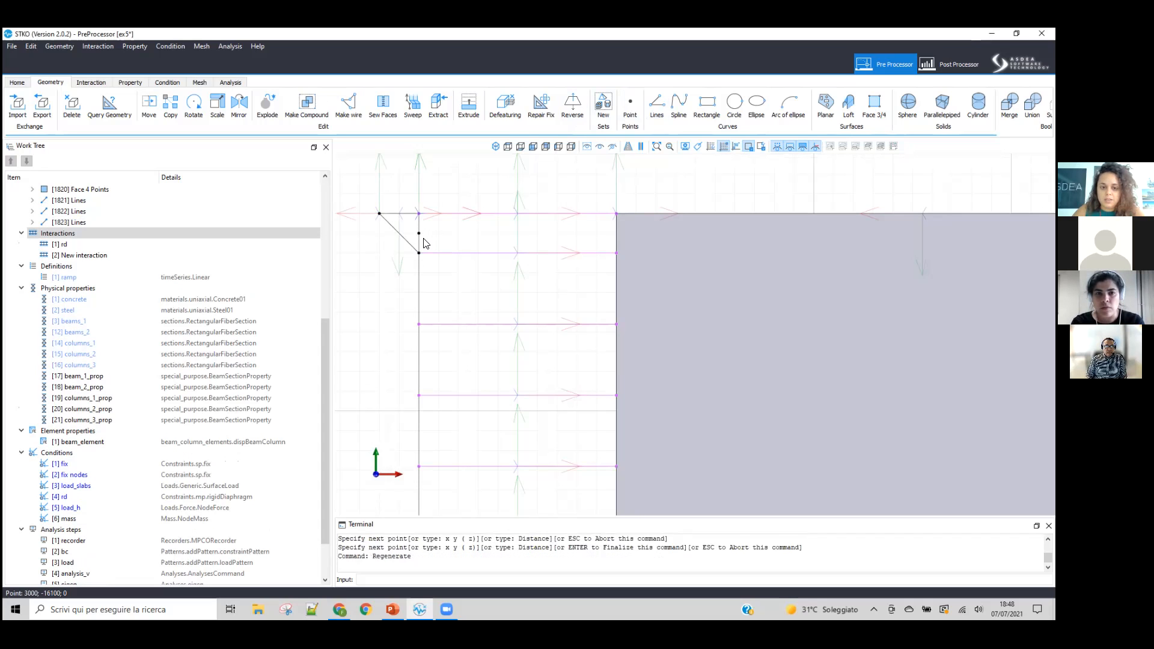
{"action": "left_click", "coordinate": [405, 237]}
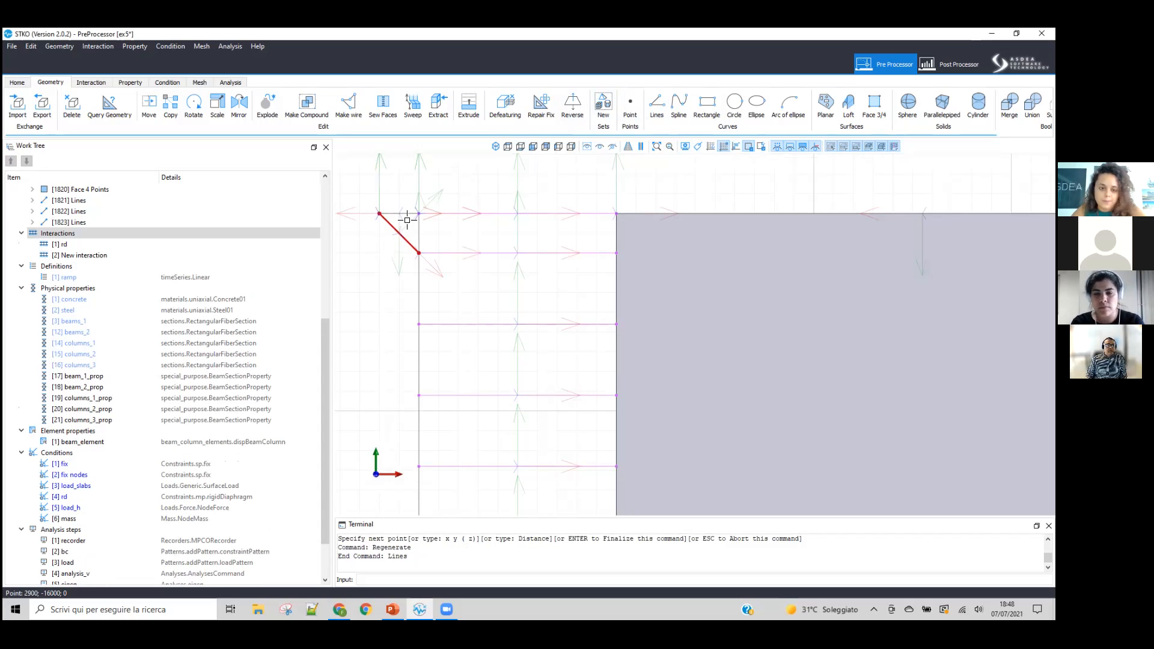
{"action": "key", "text": "Delete"}
Step: Replace the short line with one joining the long line's upper end to the face's corner, and add a slanted line starting about 300 units higher
{"action": "left_click", "coordinate": [403, 213]}
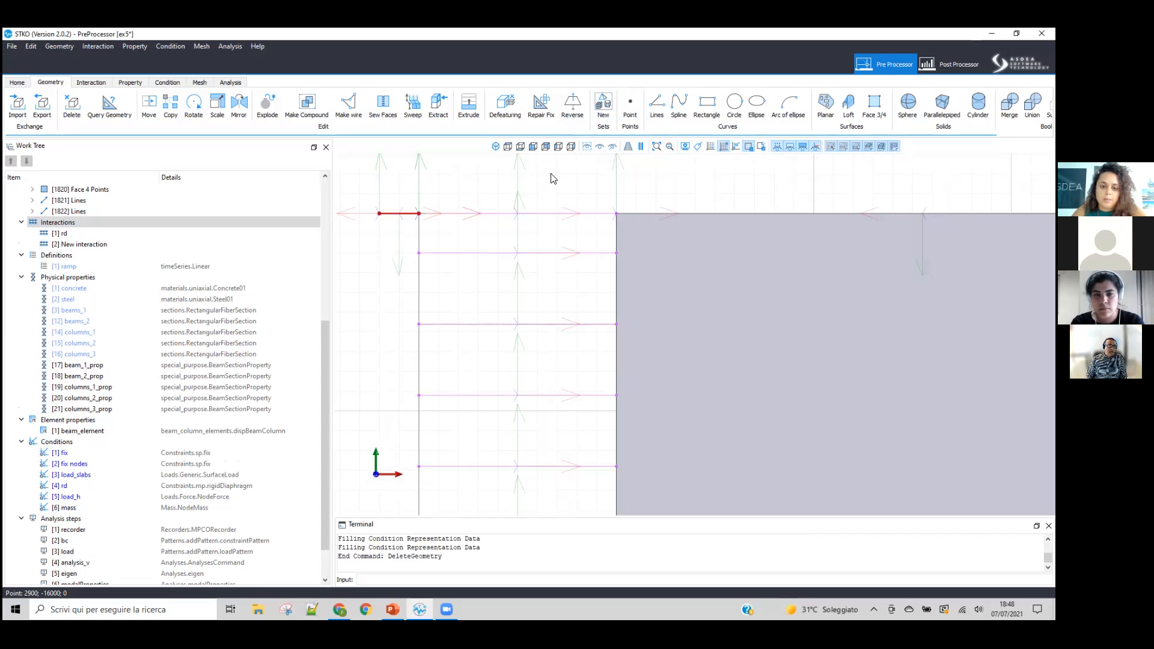
{"action": "double_click", "coordinate": [655, 109]}
{"action": "mouse_move", "coordinate": [496, 262]}
{"action": "middle_mouse_down"}
{"action": "mouse_move", "coordinate": [492, 279]}
{"action": "mouse_move", "coordinate": [479, 250]}
{"action": "middle_mouse_up"}
{"action": "left_click", "coordinate": [657, 114]}
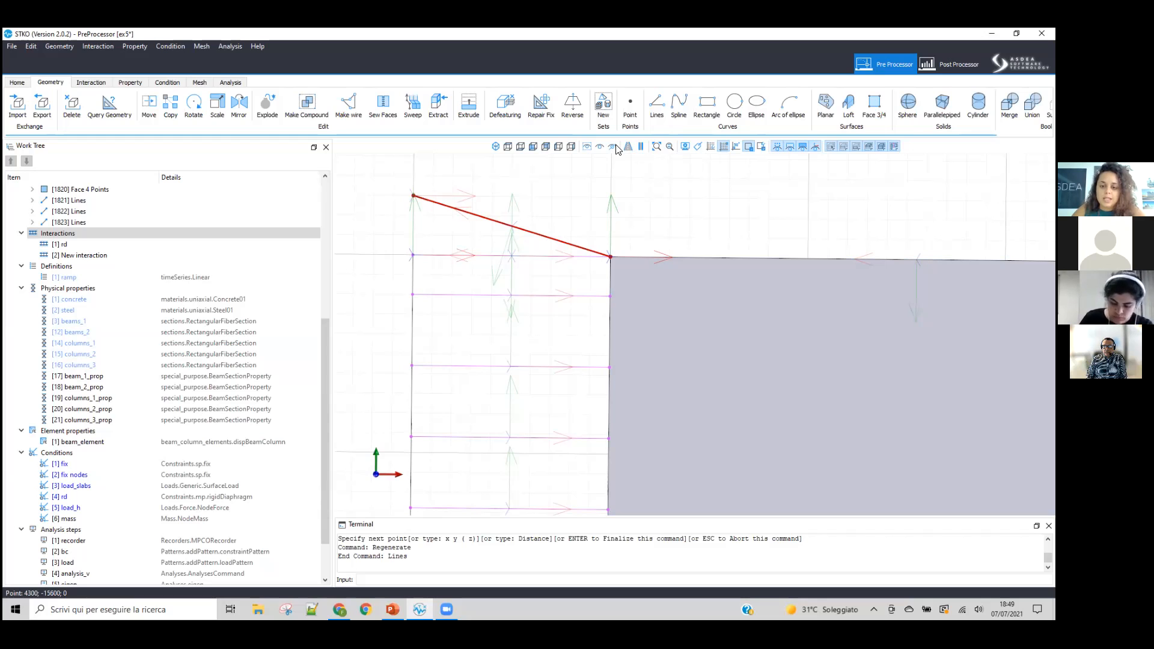
Step: Check the slanted line in the front and top views, and delete it
{"action": "left_click", "coordinate": [533, 147]}
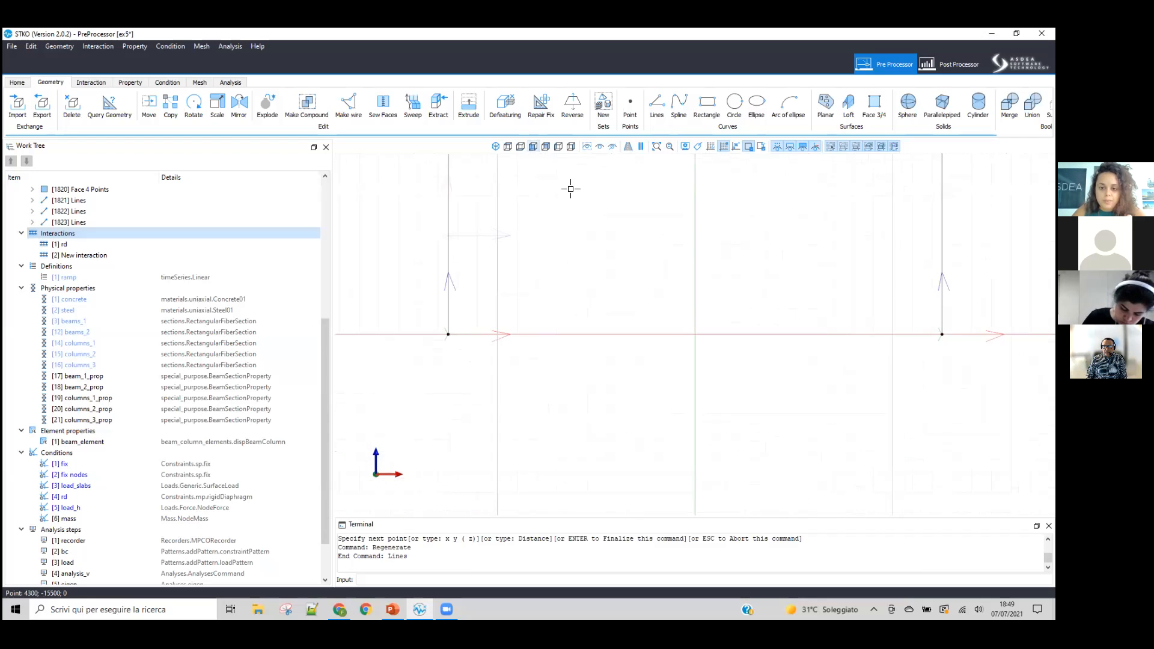
{"action": "scroll", "coordinate": [722, 298], "scroll_direction": "down", "scroll_amount": 3}
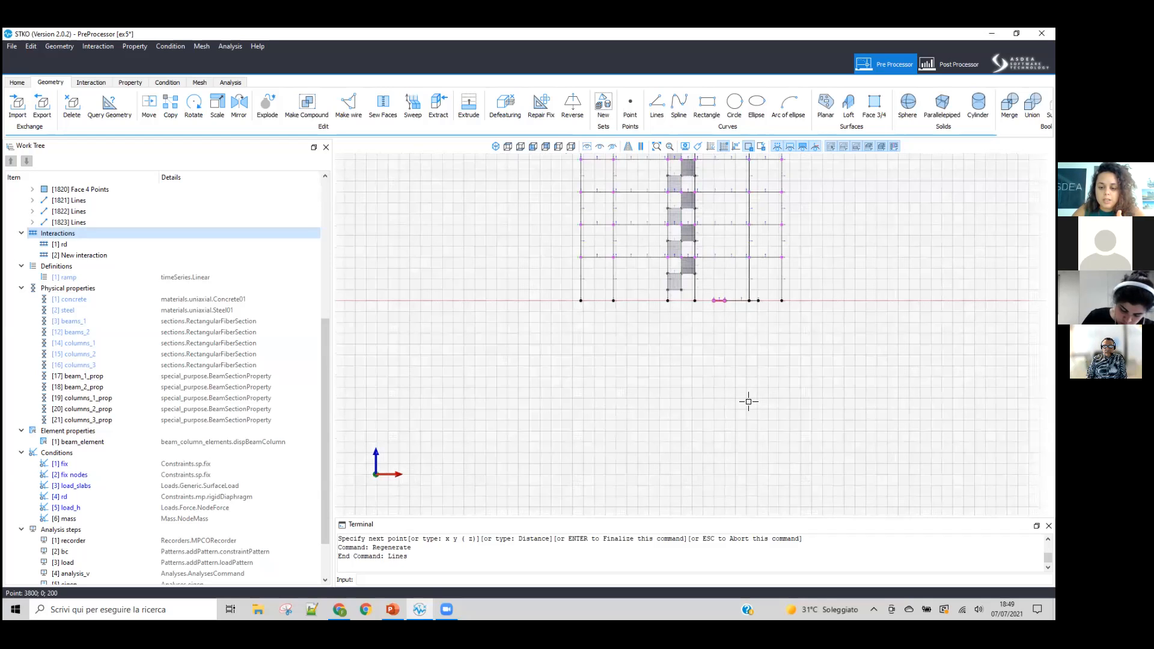
{"action": "scroll", "coordinate": [648, 373], "scroll_direction": "up", "scroll_amount": 5}
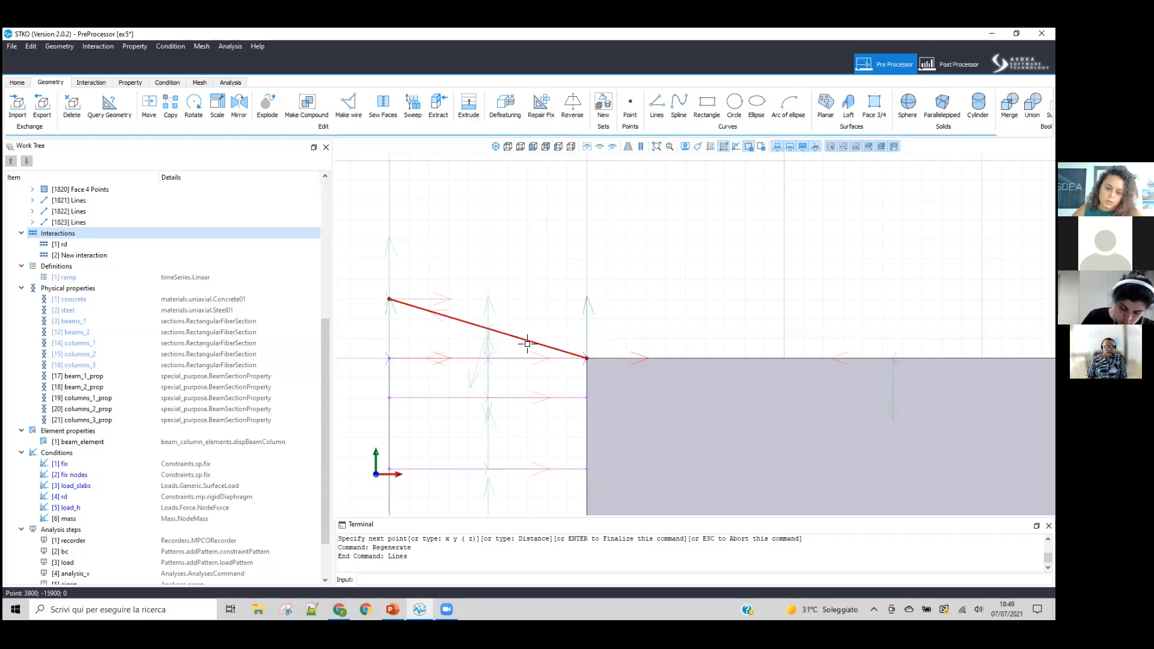
{"action": "key", "text": "Delete"}
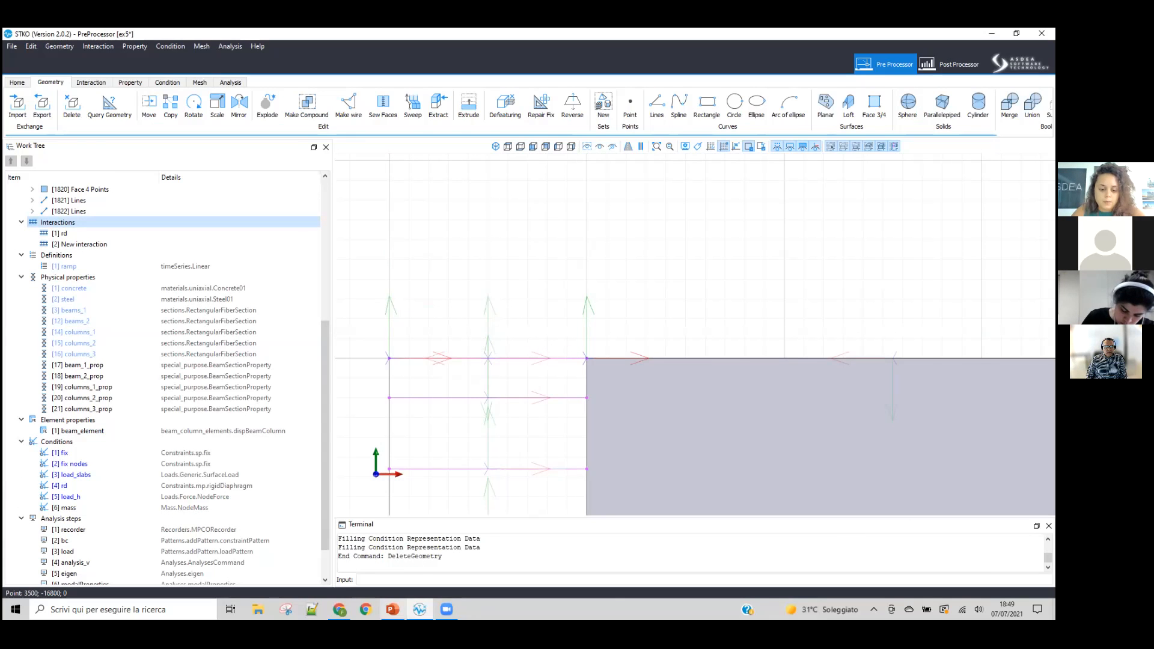
Step: Switch to the Week7.pptx presentation in PowerPoint and highlight the displacement equality on the equalDOF slide
{"action": "left_click", "coordinate": [392, 609]}
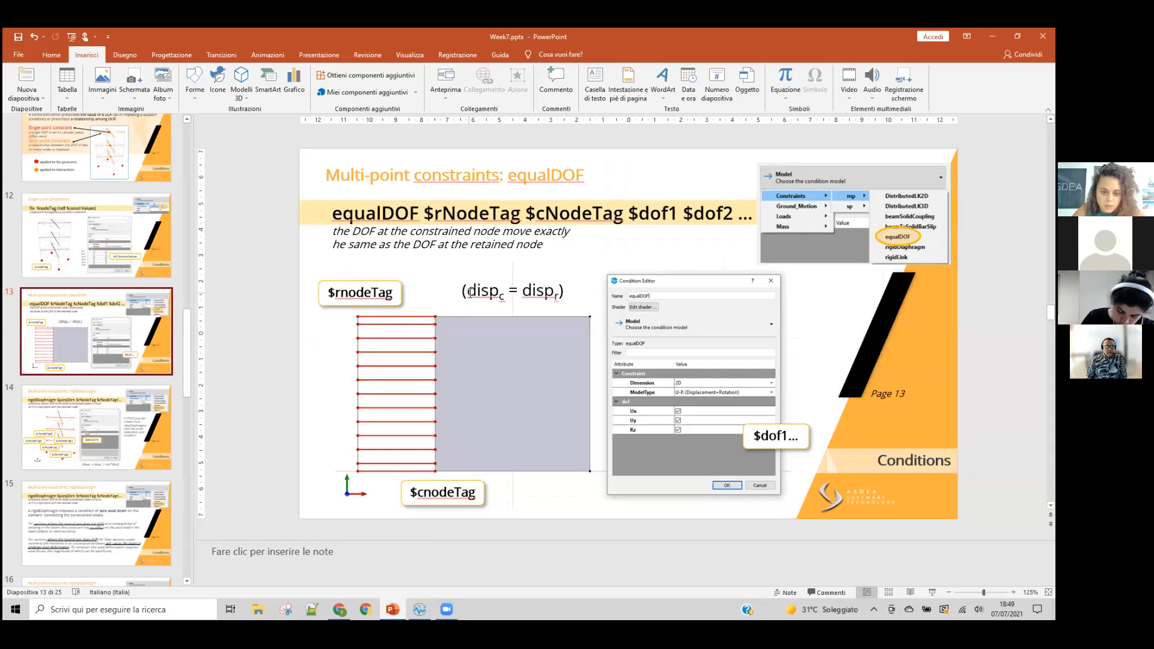
{"action": "left_click_drag", "start_coordinate": [470, 292], "coordinate": [550, 294]}
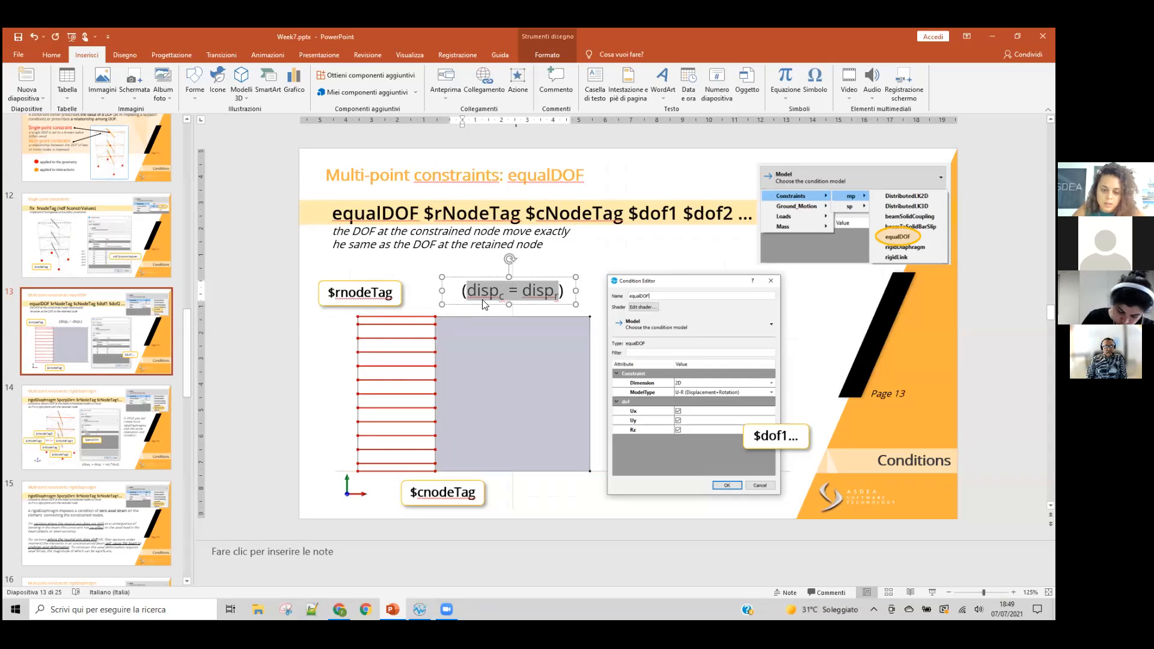
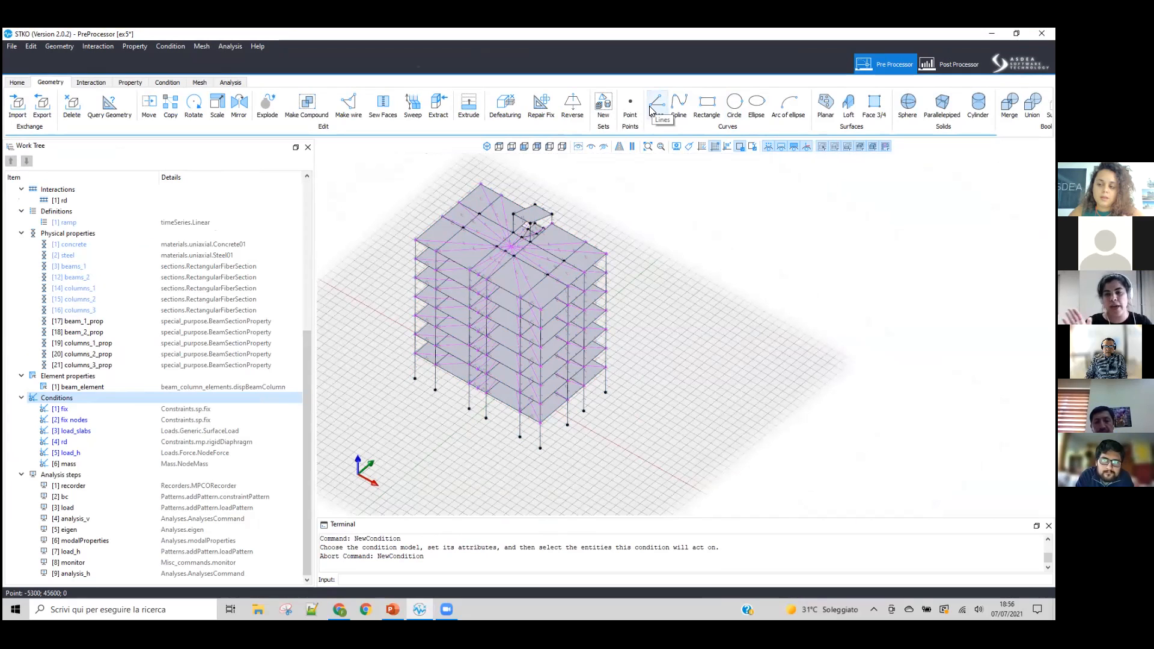
Step: Draw a rectangle on the ground plane in the free area beside the building model
{"action": "left_click", "coordinate": [499, 146]}
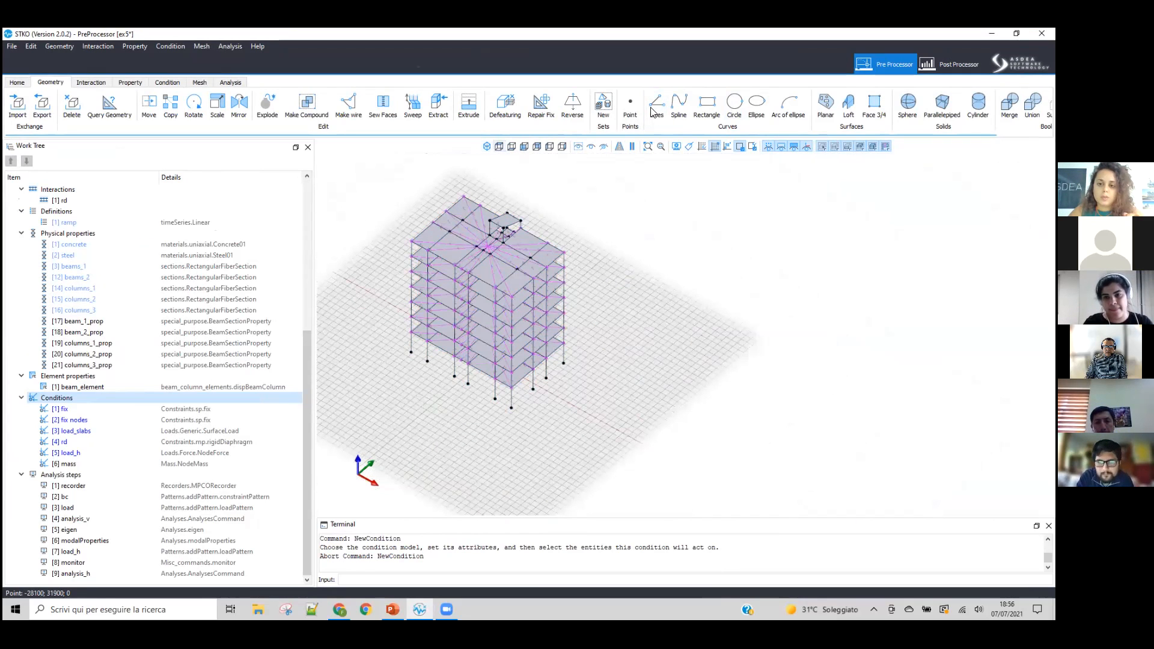
{"action": "left_click", "coordinate": [706, 107]}
{"action": "scroll", "coordinate": [616, 344], "scroll_direction": "up", "scroll_amount": 5}
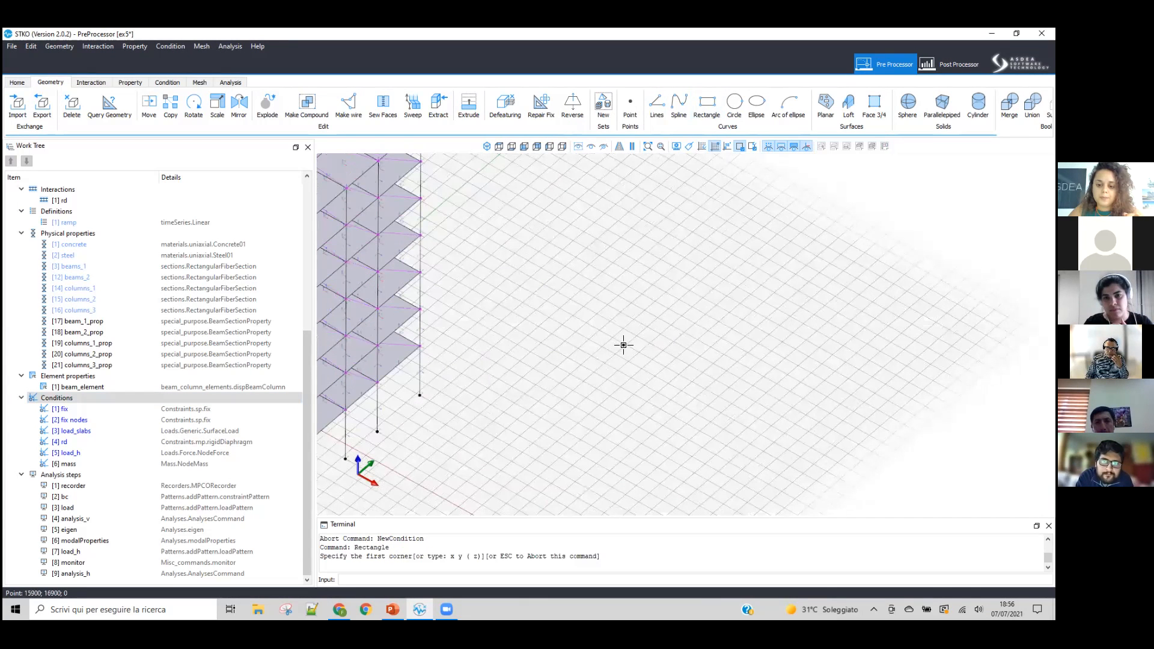
{"action": "left_click", "coordinate": [630, 343]}
{"action": "left_click", "coordinate": [760, 305]}
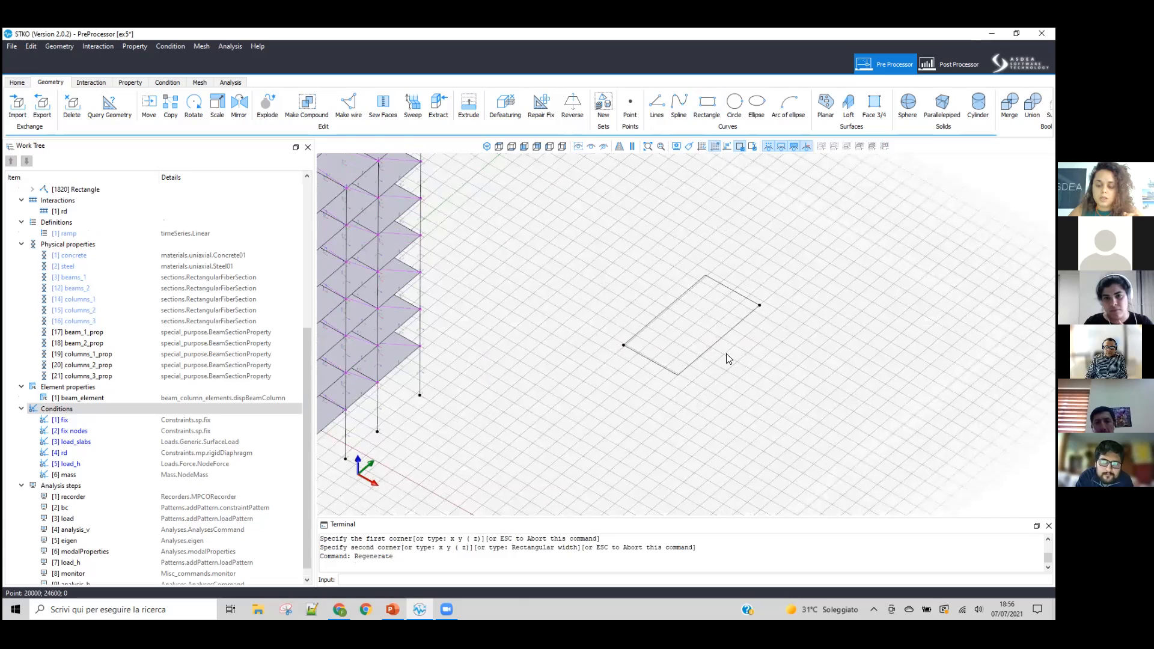
{"action": "left_click", "coordinate": [652, 114]}
{"action": "left_click", "coordinate": [637, 389]}
{"action": "key", "text": "Escape"}
{"action": "left_click", "coordinate": [562, 149]}
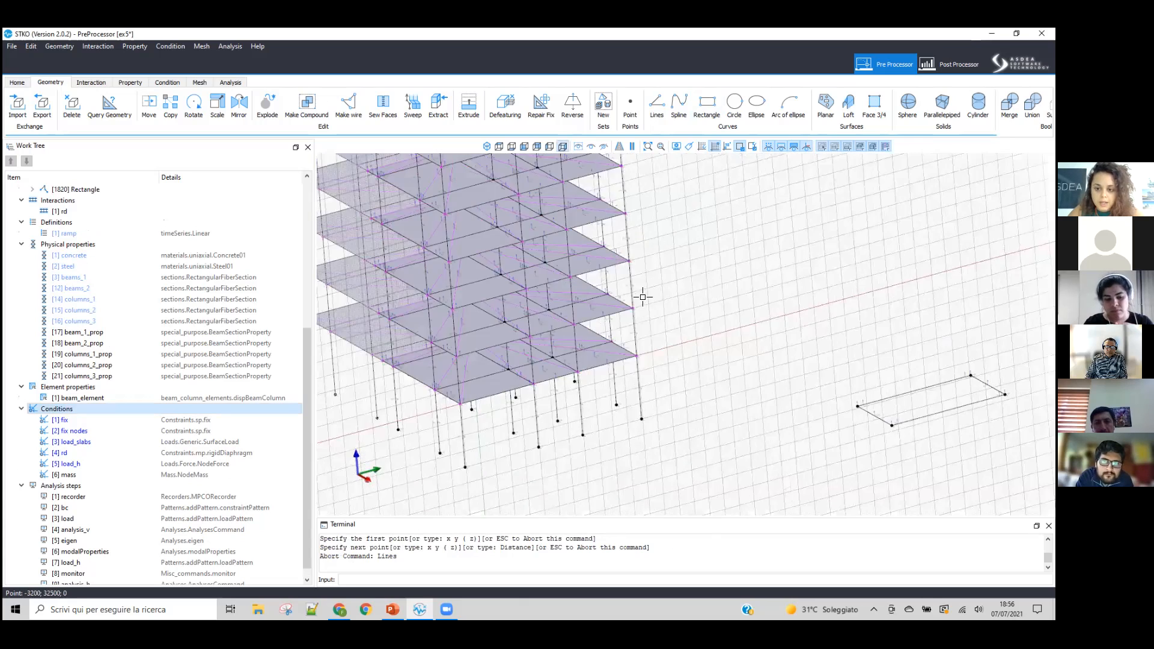
{"action": "scroll", "coordinate": [721, 329], "scroll_direction": "down", "scroll_amount": 4}
{"action": "middle_click_drag", "start_coordinate": [765, 345], "coordinate": [620, 379]}
{"action": "middle_click_drag", "start_coordinate": [651, 254], "coordinate": [658, 205]}
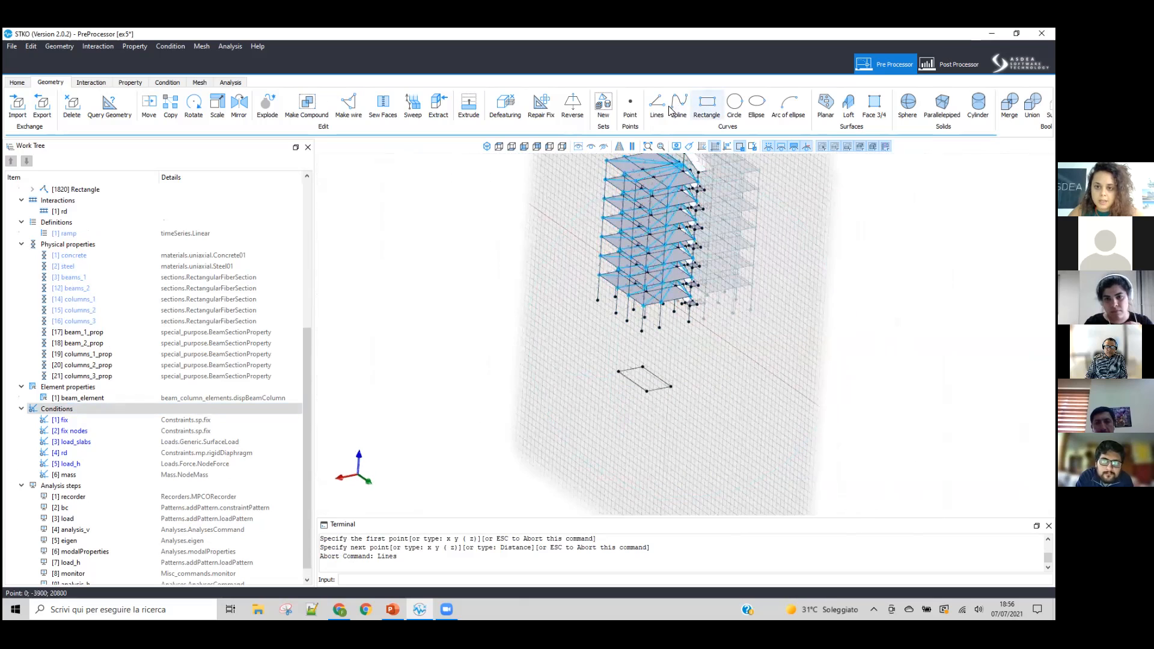
{"action": "left_click", "coordinate": [657, 104]}
{"action": "left_click", "coordinate": [647, 391]}
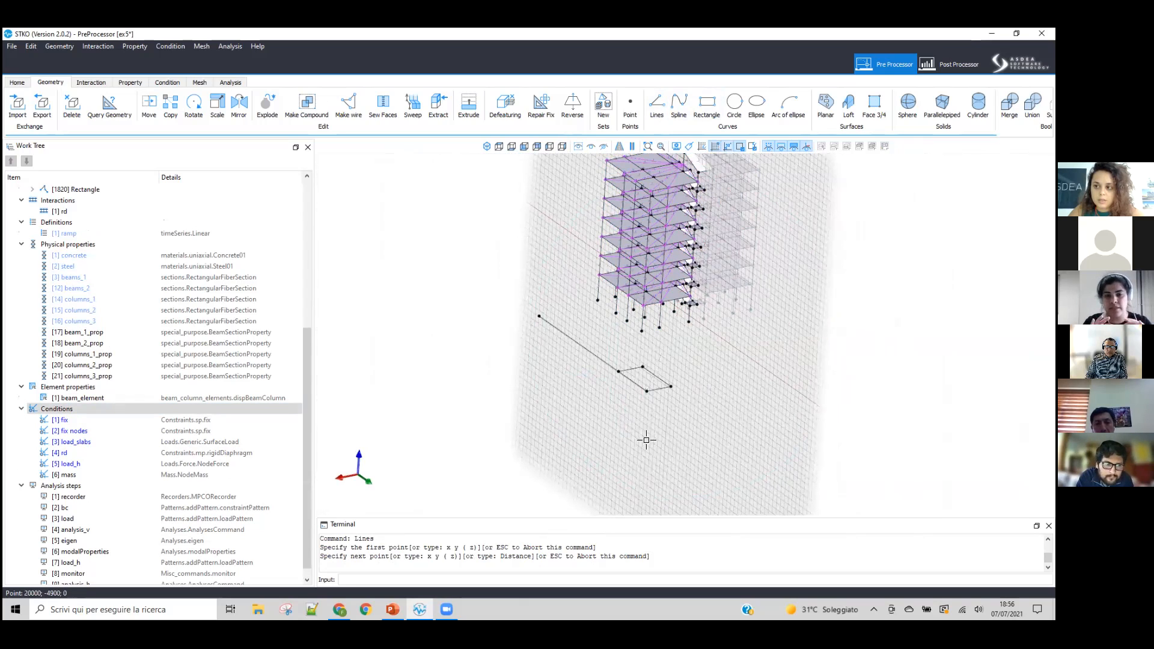
{"action": "key", "text": "Escape"}
Step: Create a rectangular four-point face beside the building in the front view, about 11000 units wide and 6000 units high
{"action": "middle_click_drag", "start_coordinate": [751, 407], "coordinate": [820, 366]}
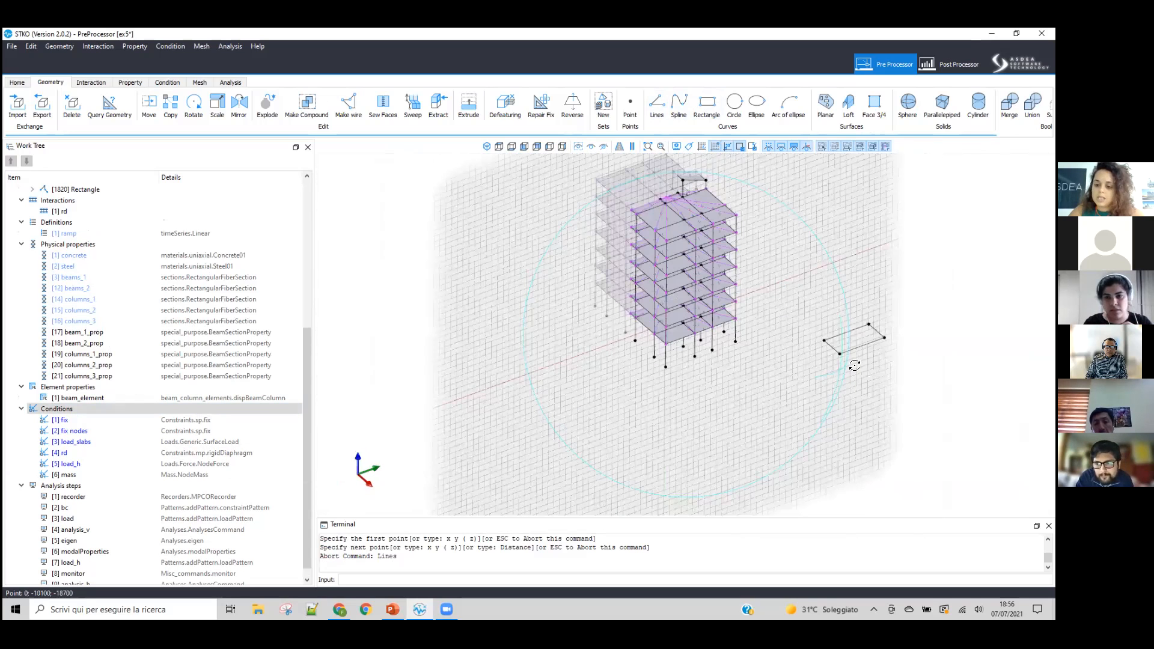
{"action": "scroll", "coordinate": [927, 306], "scroll_direction": "up", "scroll_amount": 6}
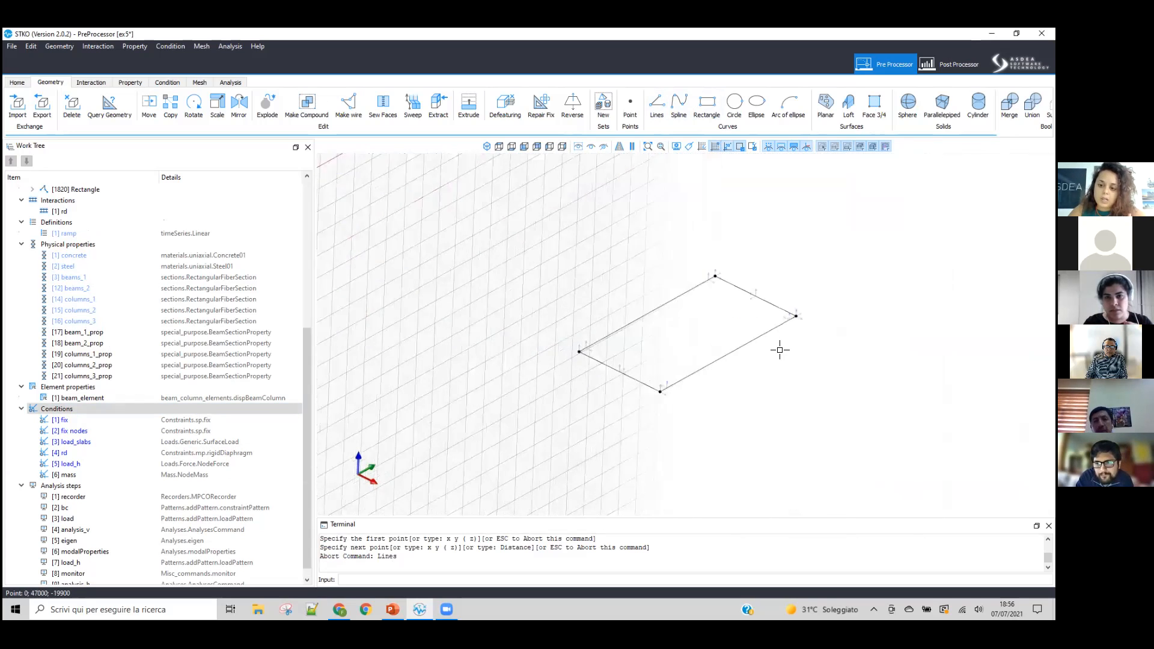
{"action": "scroll", "coordinate": [780, 350], "scroll_direction": "down", "scroll_amount": 1}
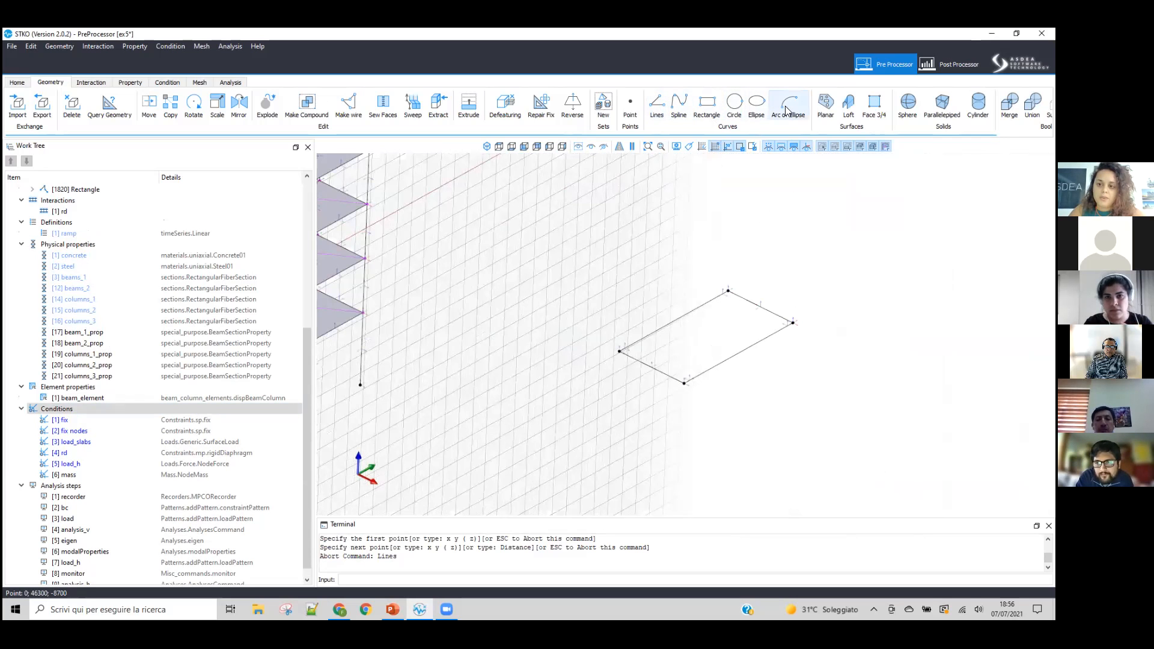
{"action": "left_click", "coordinate": [872, 109]}
{"action": "left_click", "coordinate": [524, 146]}
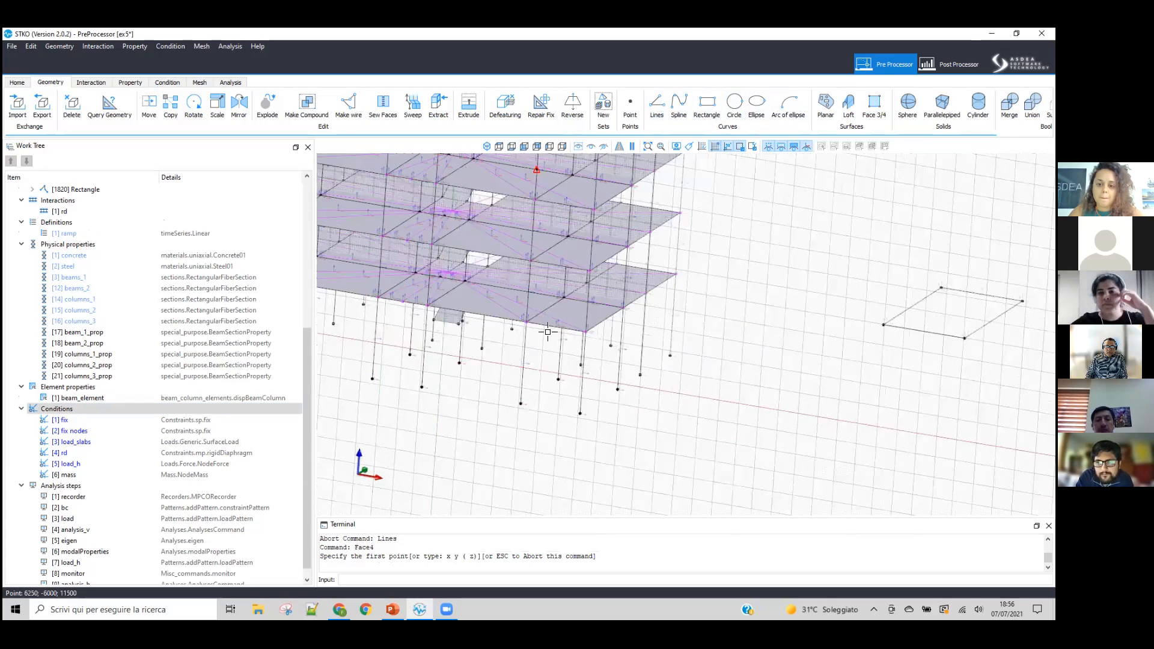
{"action": "scroll", "coordinate": [534, 341], "scroll_direction": "down", "scroll_amount": 4}
{"action": "scroll", "coordinate": [649, 288], "scroll_direction": "up", "scroll_amount": 6}
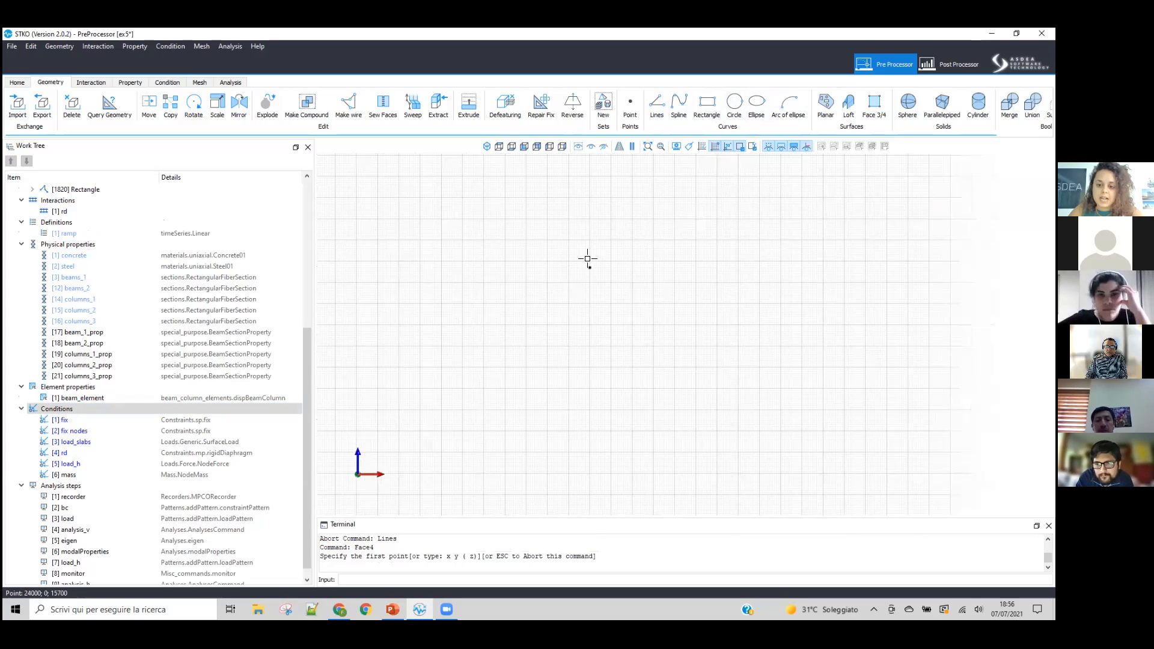
{"action": "left_click", "coordinate": [821, 376]}
{"action": "left_click", "coordinate": [645, 389]}
{"action": "left_click", "coordinate": [590, 391]}
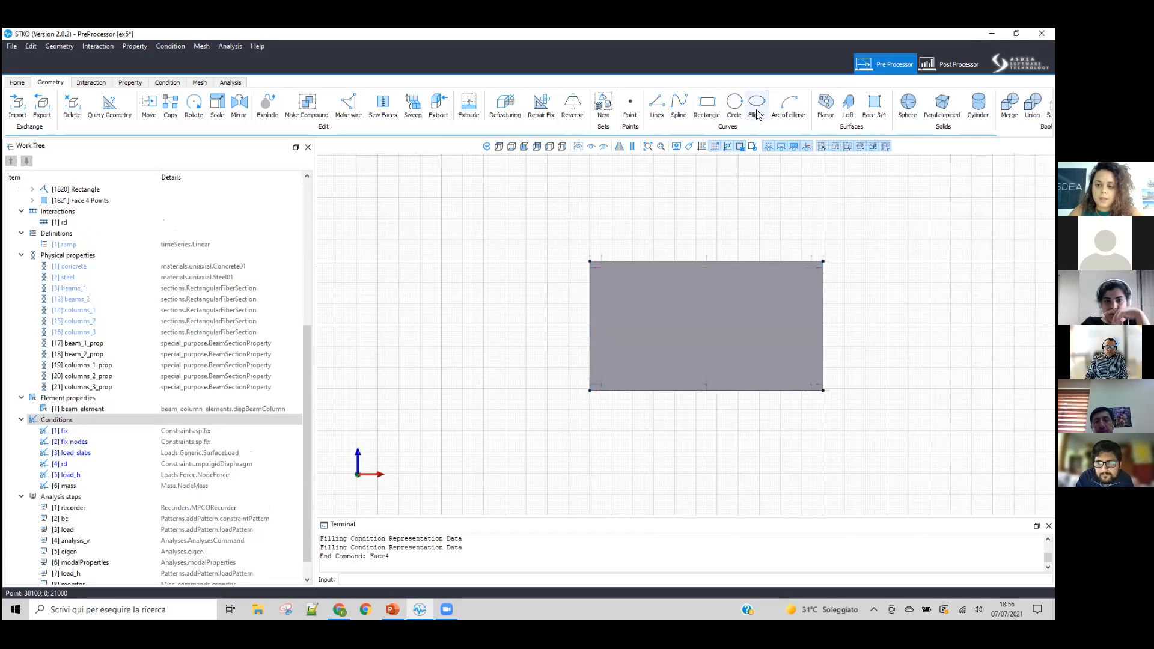
{"action": "left_click", "coordinate": [714, 108]}
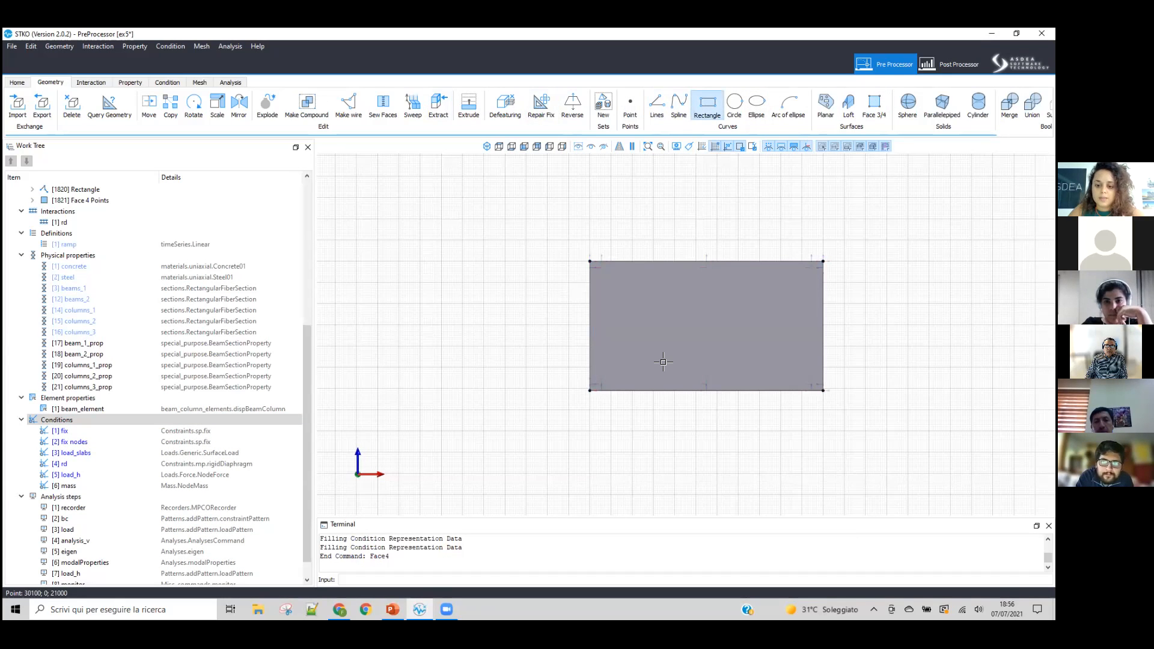
{"action": "left_click", "coordinate": [646, 391]}
{"action": "key", "text": "Escape"}
{"action": "scroll", "coordinate": [578, 230], "scroll_direction": "down", "scroll_amount": 2}
{"action": "scroll", "coordinate": [776, 232], "scroll_direction": "up", "scroll_amount": 2}
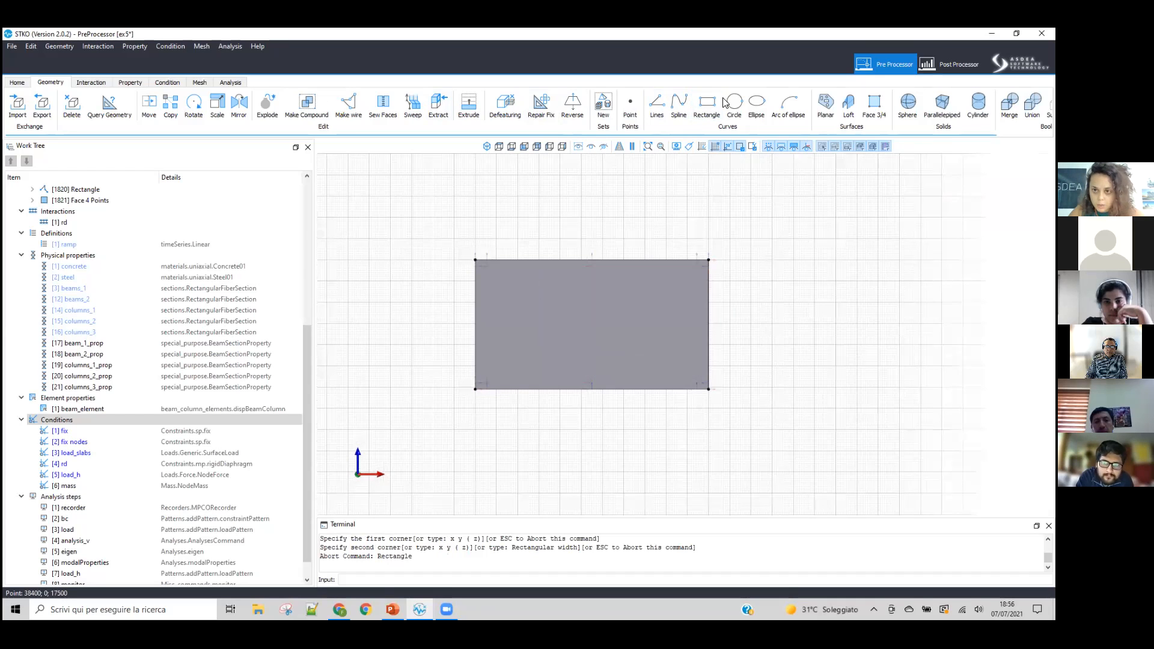
{"action": "left_click", "coordinate": [716, 101]}
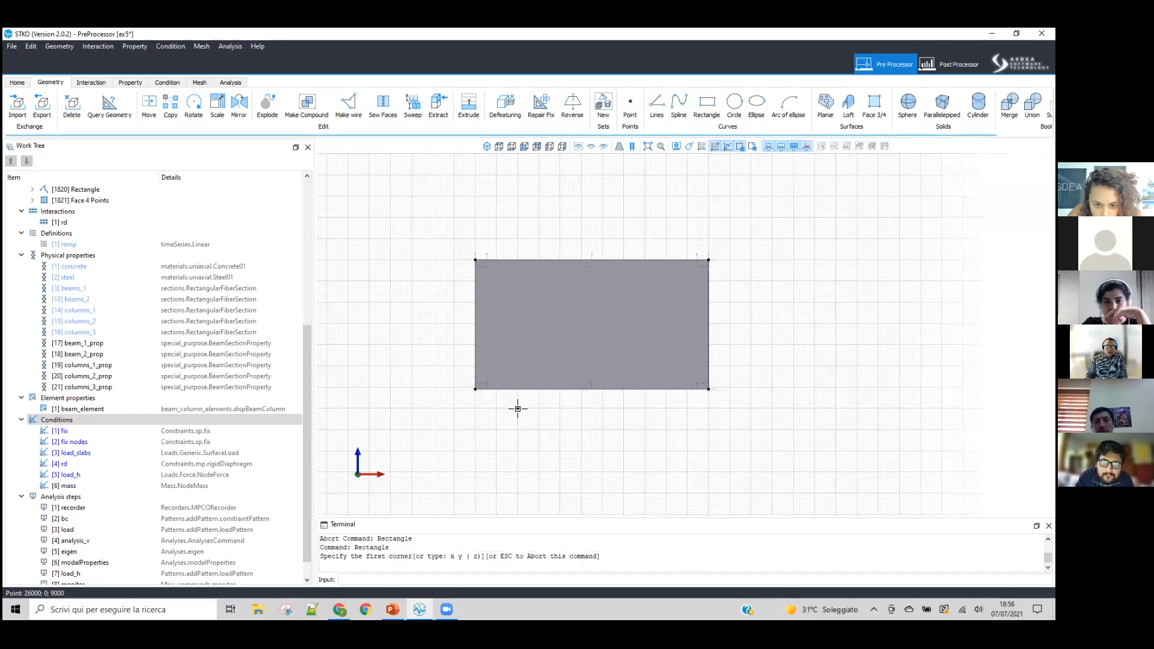
{"action": "left_click", "coordinate": [518, 409]}
{"action": "key", "text": "Escape"}
{"action": "scroll", "coordinate": [564, 391], "scroll_direction": "down", "scroll_amount": 1}
{"action": "scroll", "coordinate": [569, 334], "scroll_direction": "up", "scroll_amount": 1}
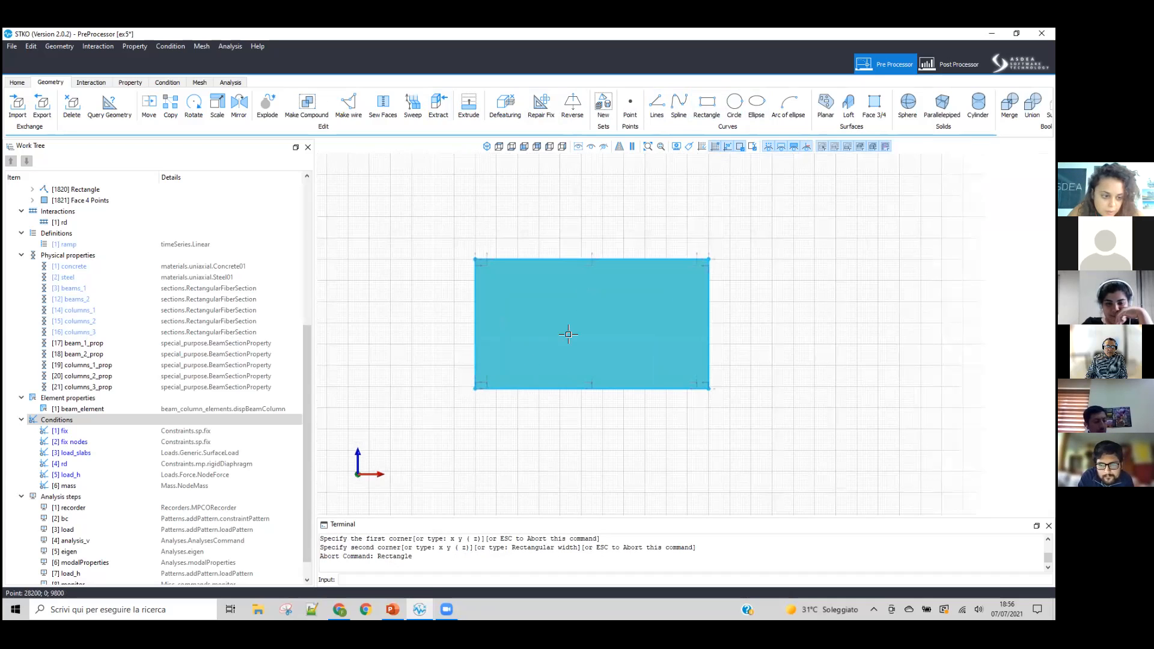
{"action": "left_click", "coordinate": [710, 97]}
{"action": "left_click", "coordinate": [771, 387]}
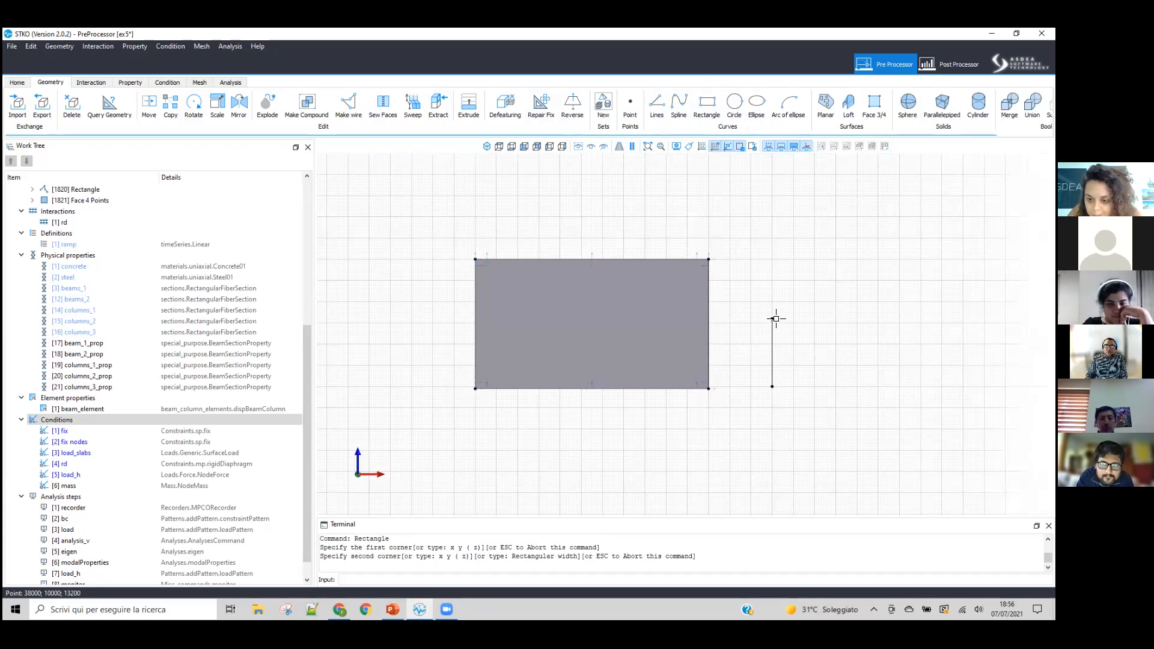
{"action": "key", "text": "Escape"}
{"action": "scroll", "coordinate": [706, 318], "scroll_direction": "down", "scroll_amount": 5}
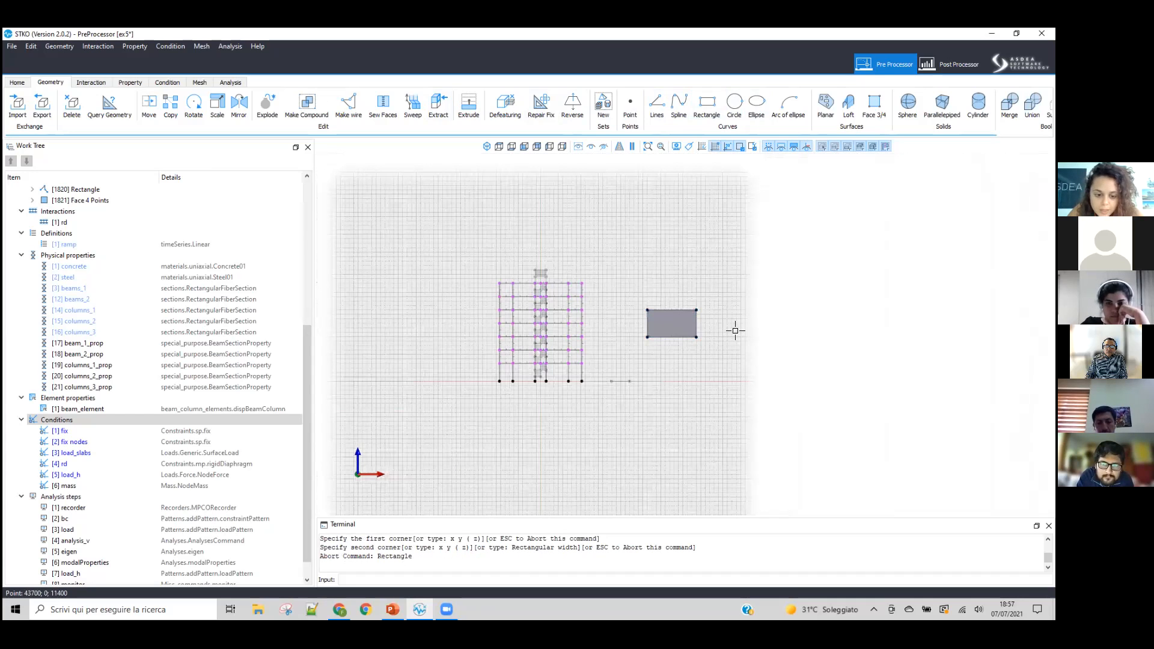
{"action": "scroll", "coordinate": [770, 325], "scroll_direction": "up", "scroll_amount": 5}
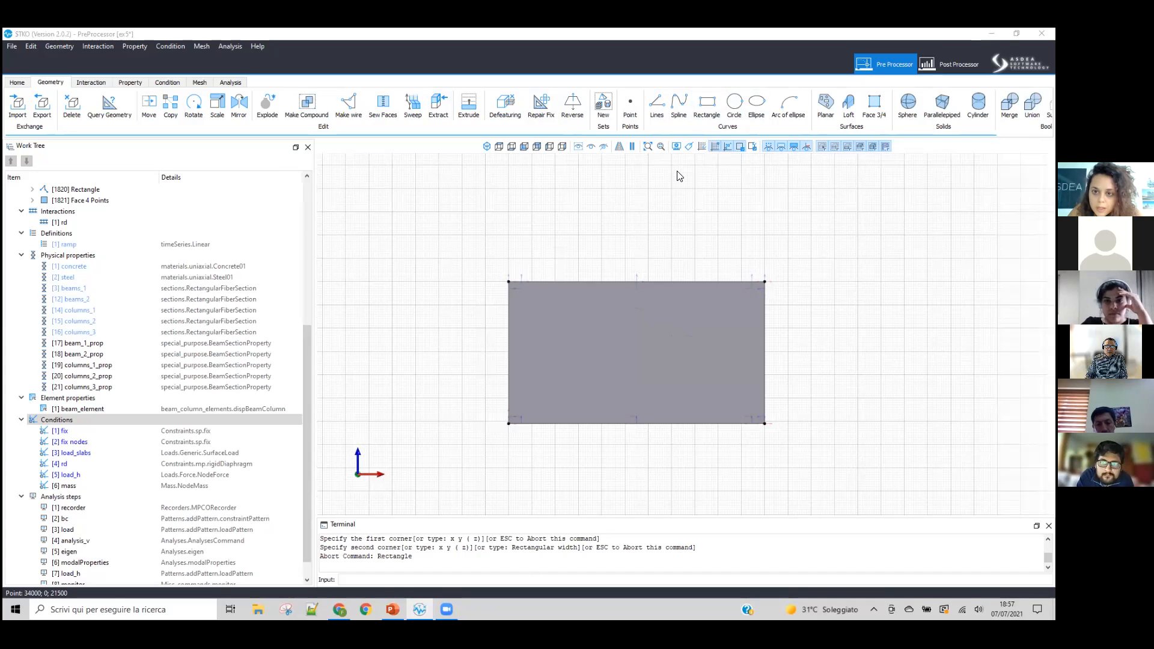
Step: Draw a closed rectangular outline with lines beside the face, 1000 units wide and 2000 units high
{"action": "left_click", "coordinate": [657, 103]}
{"action": "scroll", "coordinate": [842, 391], "scroll_direction": "up", "scroll_amount": 5}
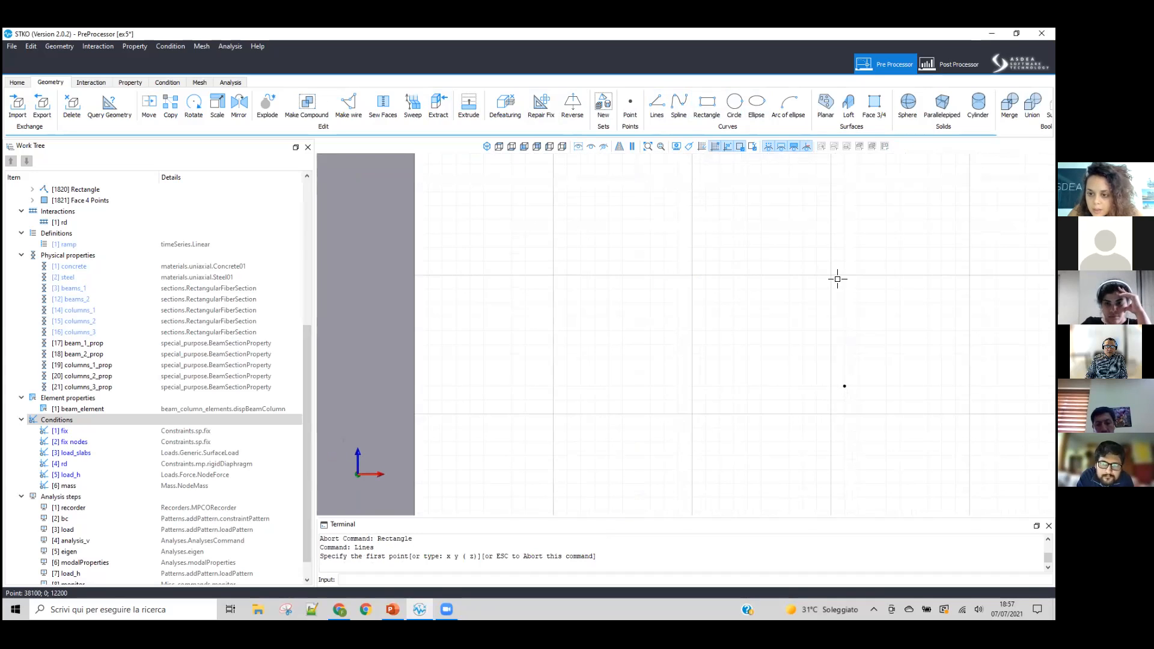
{"action": "scroll", "coordinate": [837, 279], "scroll_direction": "down", "scroll_amount": 3}
{"action": "left_click", "coordinate": [827, 417]}
{"action": "left_click", "coordinate": [827, 275]}
{"action": "left_click", "coordinate": [898, 275]}
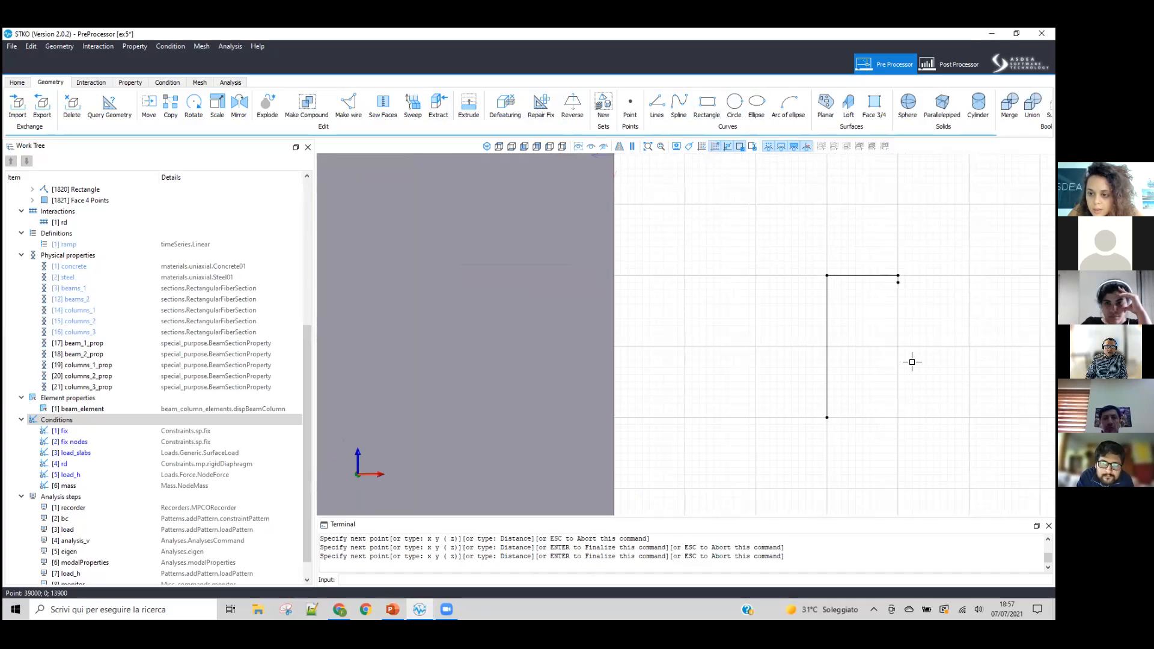
{"action": "left_click", "coordinate": [898, 417]}
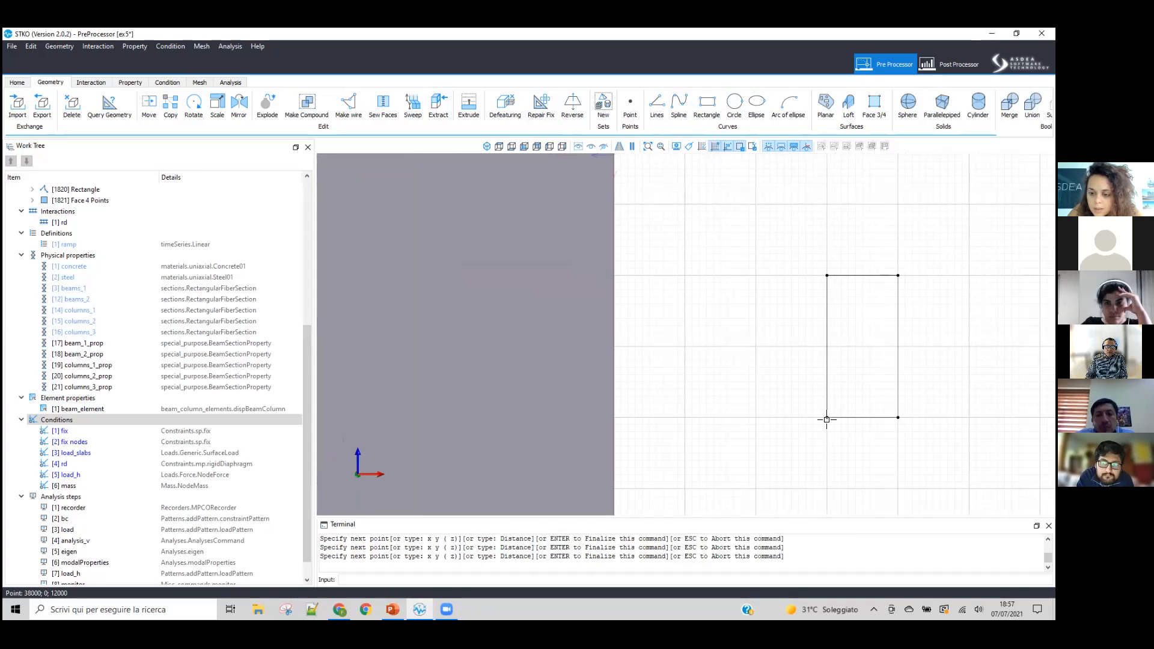
{"action": "left_click", "coordinate": [827, 417]}
{"action": "key", "text": "Return"}
Step: Move the small outline onto the face's lower-left corner, and shift it about 2000 units along the face's bottom edge
{"action": "scroll", "coordinate": [782, 421], "scroll_direction": "down", "scroll_amount": 2}
{"action": "left_click", "coordinate": [148, 107]}
{"action": "left_click", "coordinate": [824, 402]}
{"action": "scroll", "coordinate": [827, 401], "scroll_direction": "down", "scroll_amount": 2}
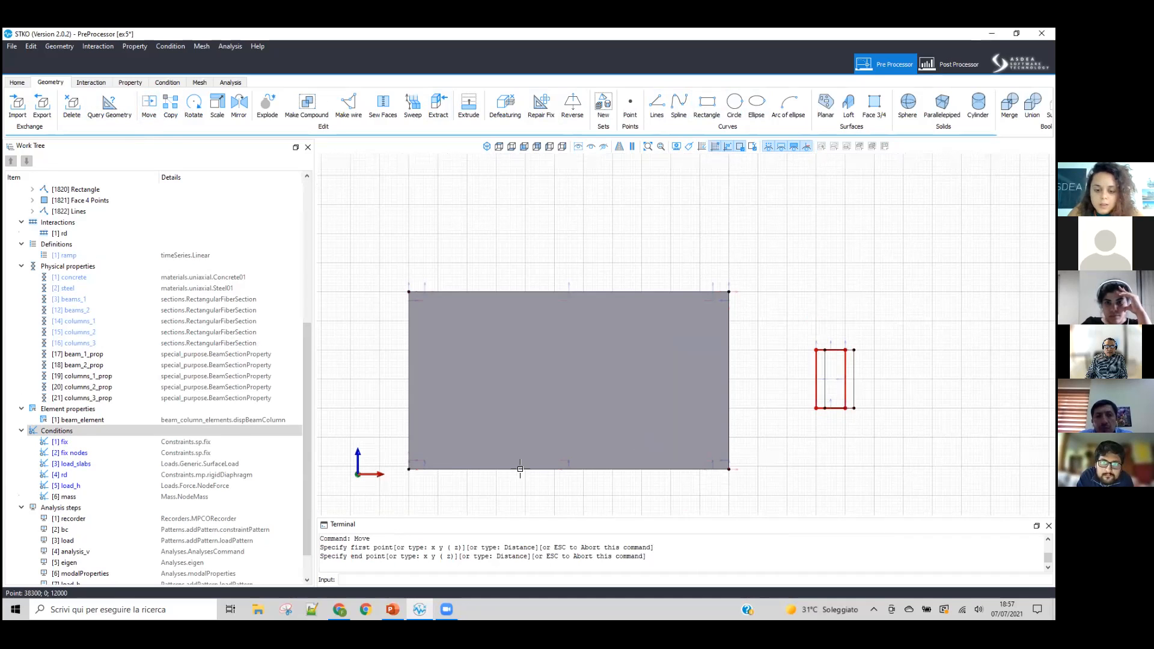
{"action": "left_click", "coordinate": [410, 469]}
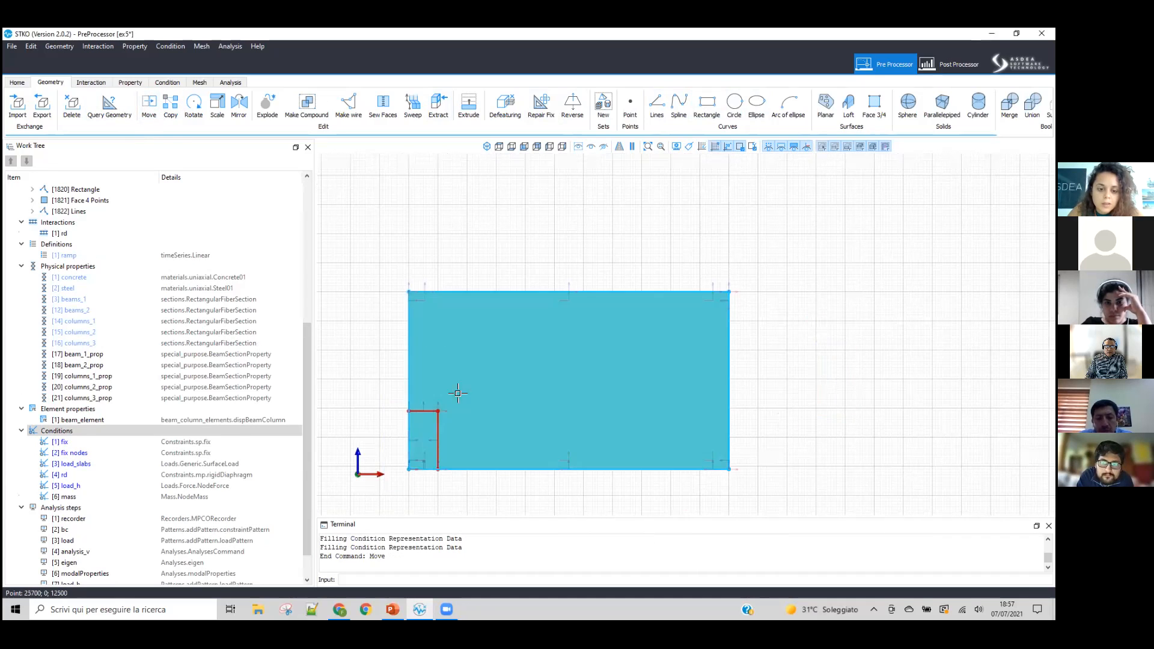
{"action": "left_click", "coordinate": [149, 106]}
{"action": "left_click", "coordinate": [408, 237]}
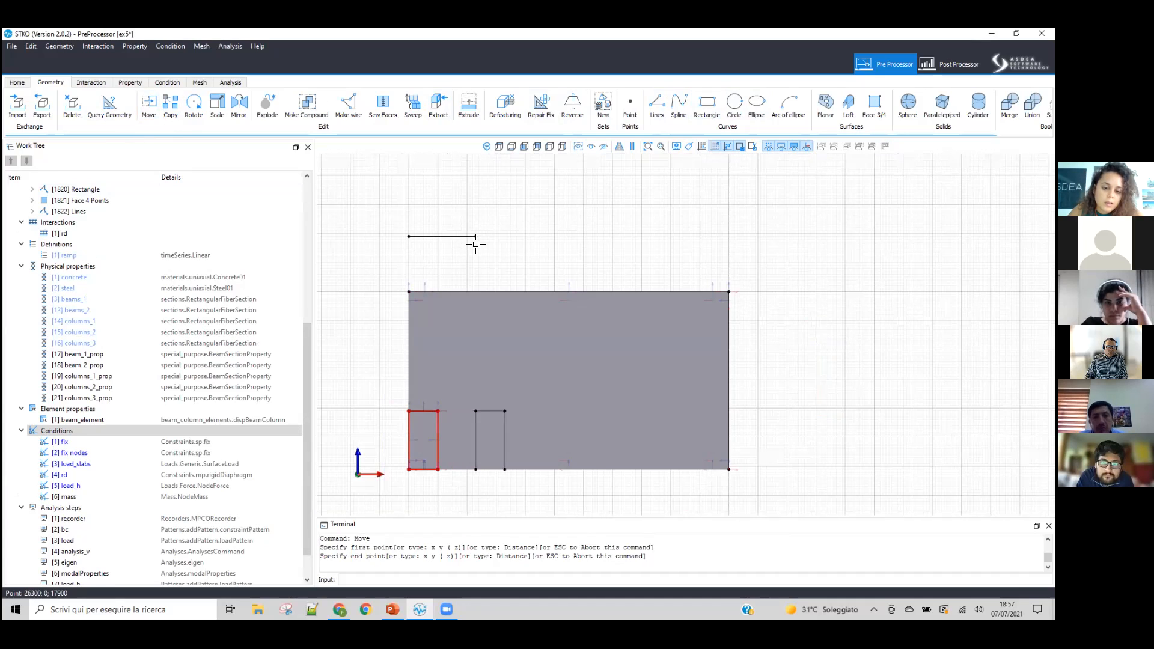
{"action": "left_click", "coordinate": [466, 243]}
Step: Scale the small outline uniformly by a factor of 2 about its lower-left corner
{"action": "left_click", "coordinate": [495, 464]}
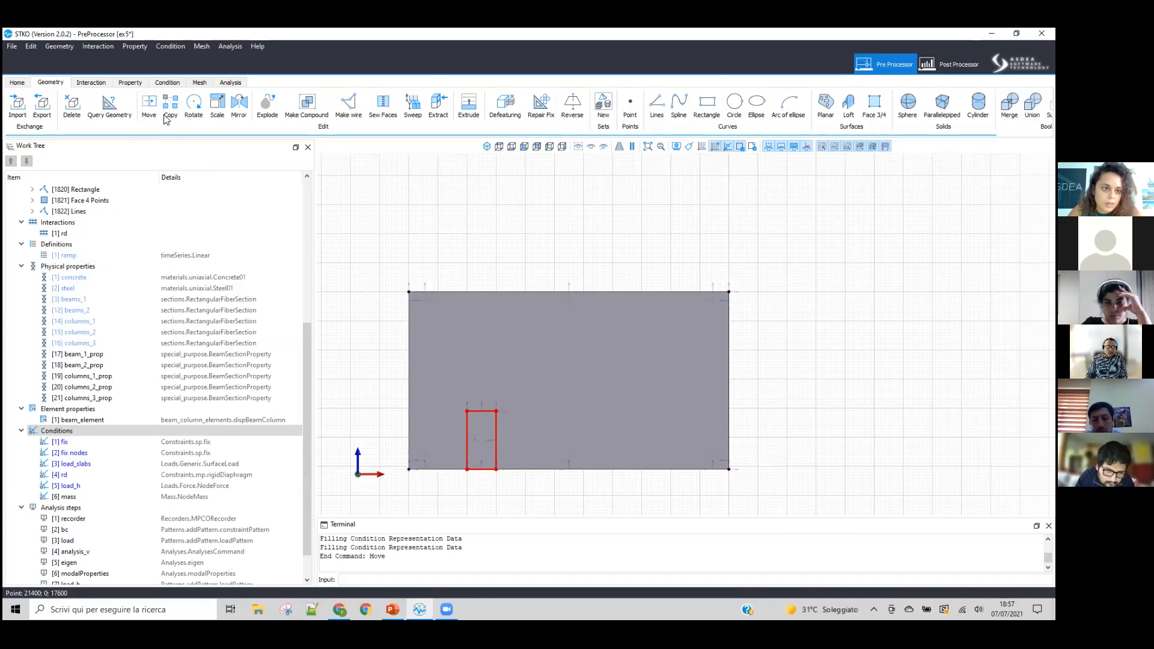
{"action": "left_click", "coordinate": [461, 468]}
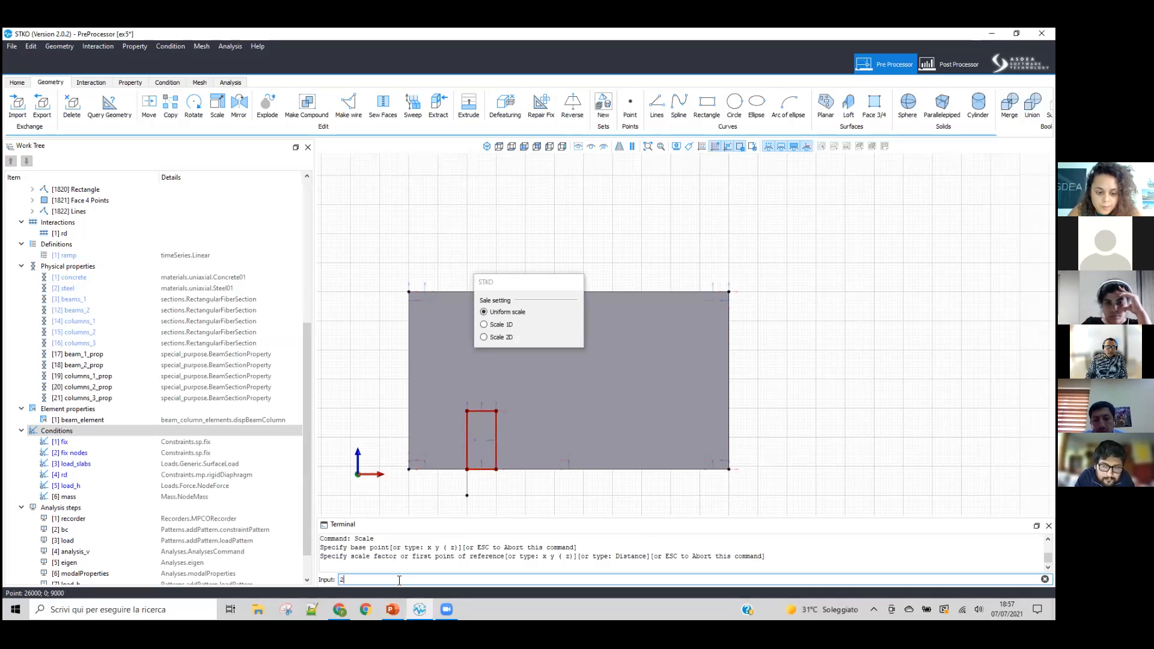
{"action": "key", "text": "Return"}
{"action": "scroll", "coordinate": [523, 291], "scroll_direction": "down", "scroll_amount": 1}
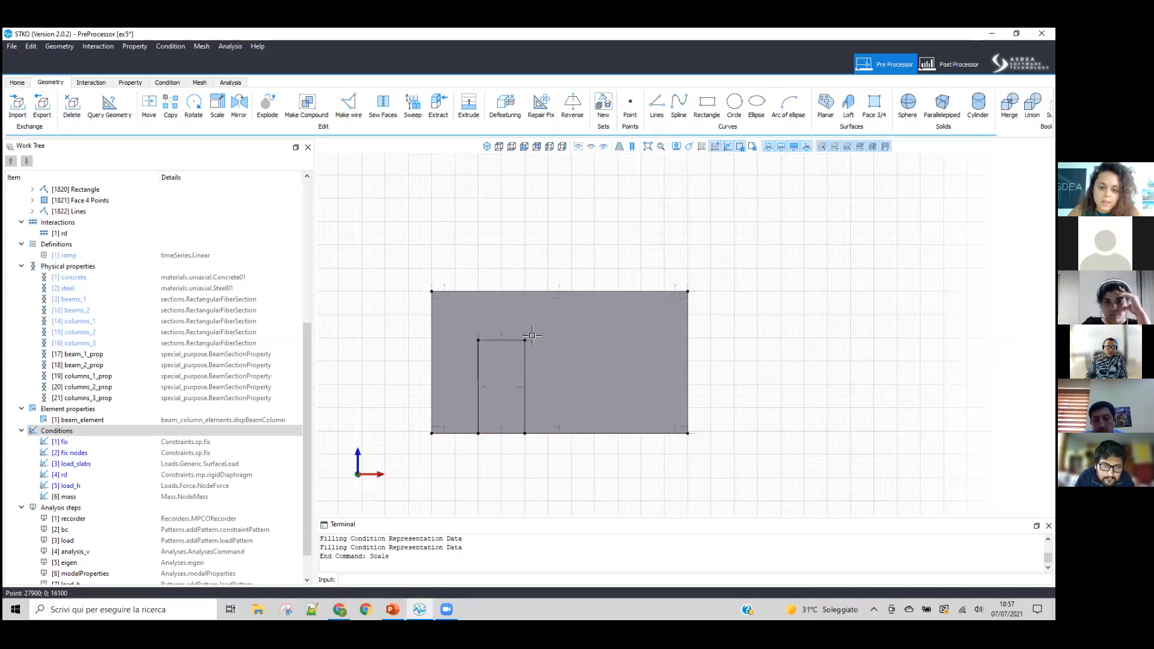
Step: Draw two vertical lines from the outline's upper corners to just above the face's top edge, about 3200 and 3100 units long
{"action": "scroll", "coordinate": [499, 405], "scroll_direction": "up", "scroll_amount": 2}
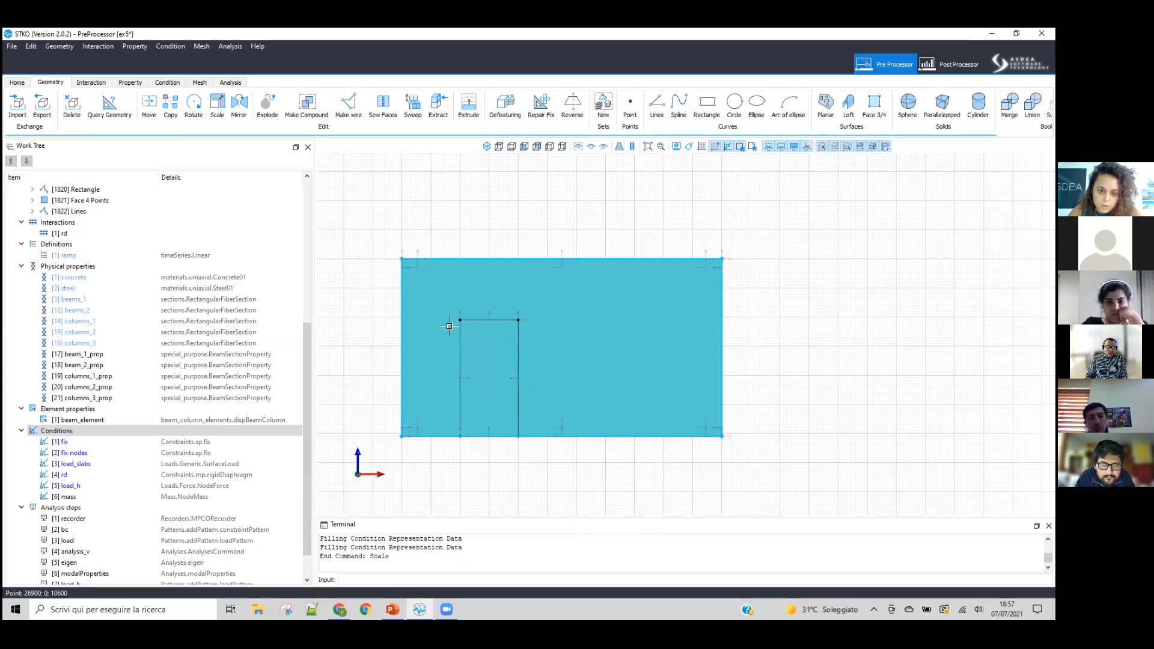
{"action": "left_click", "coordinate": [657, 106]}
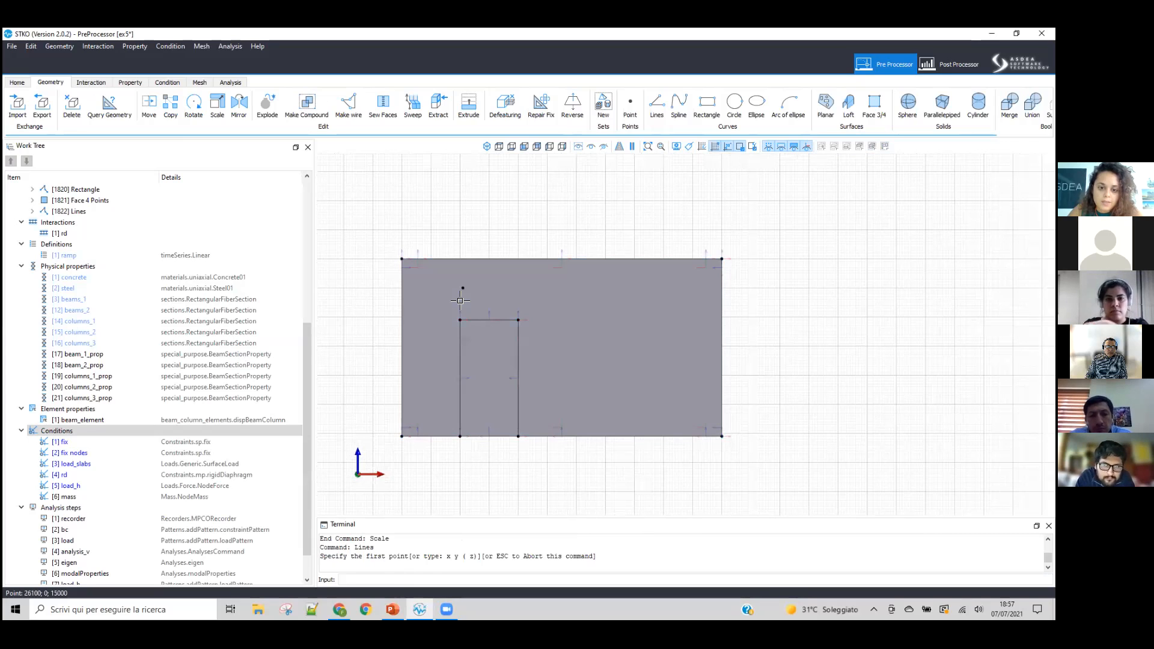
{"action": "left_click", "coordinate": [460, 319]}
{"action": "left_click", "coordinate": [460, 227]}
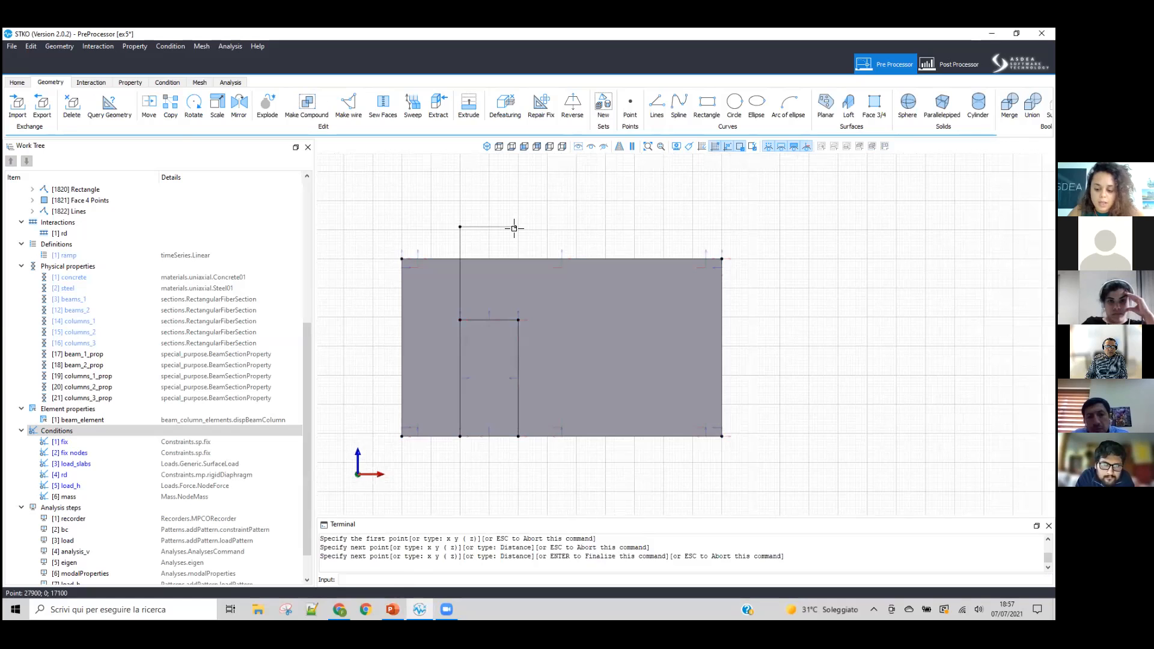
{"action": "key", "text": "Return"}
{"action": "left_click", "coordinate": [518, 320]}
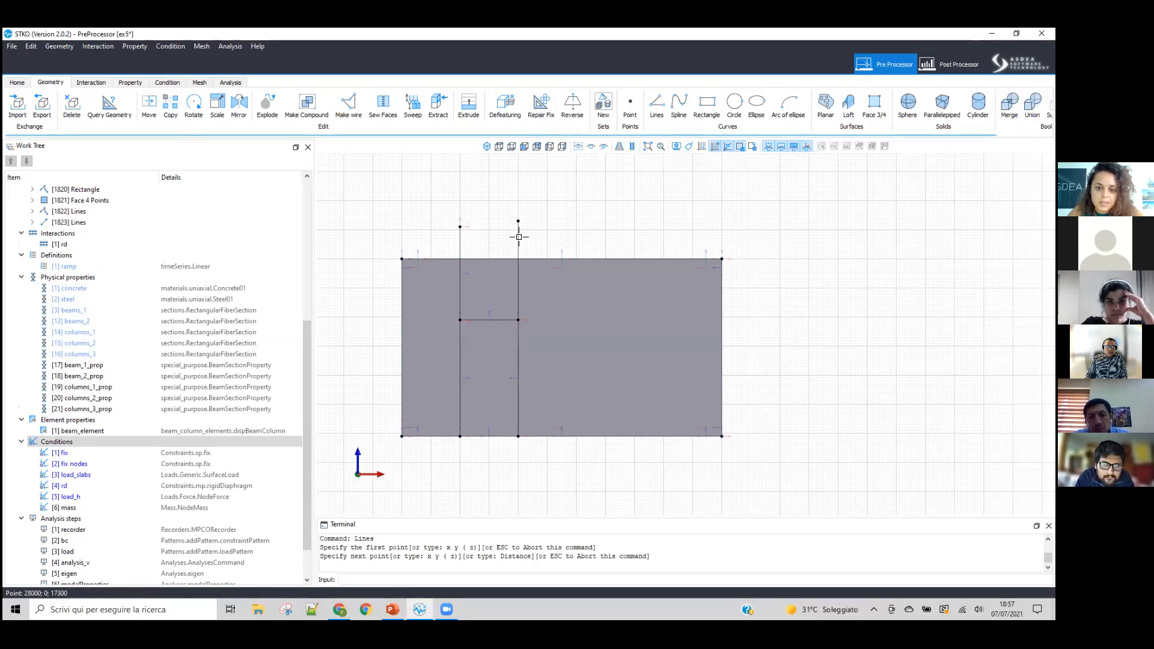
{"action": "left_click", "coordinate": [539, 241]}
{"action": "key", "text": "Return"}
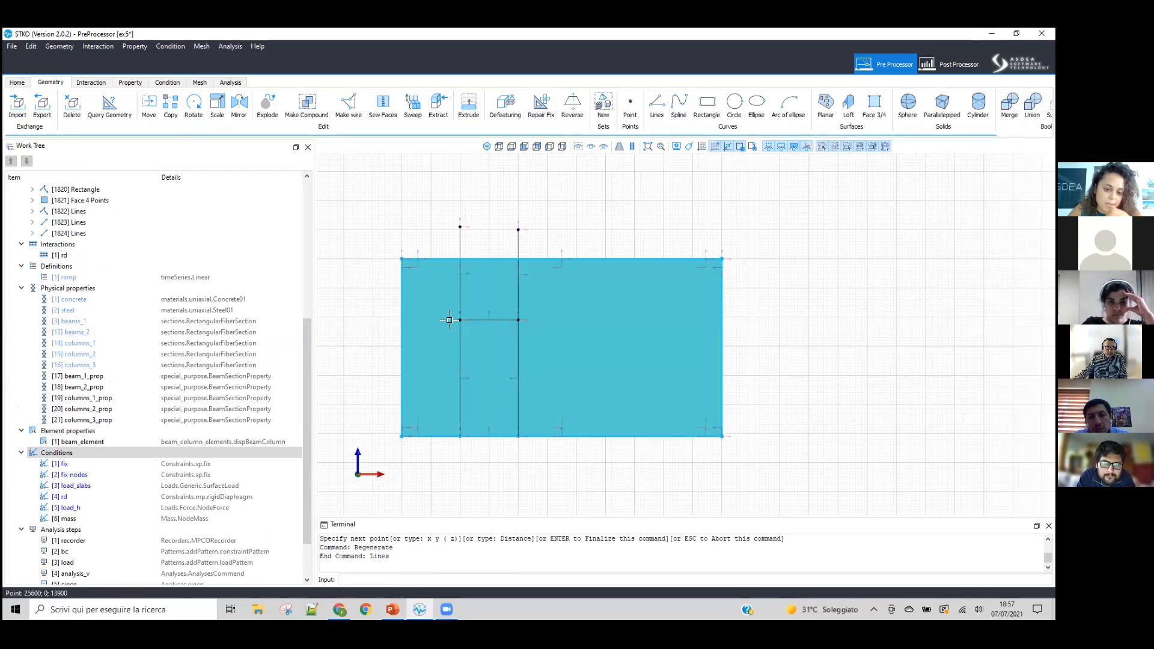
{"action": "left_click", "coordinate": [656, 108]}
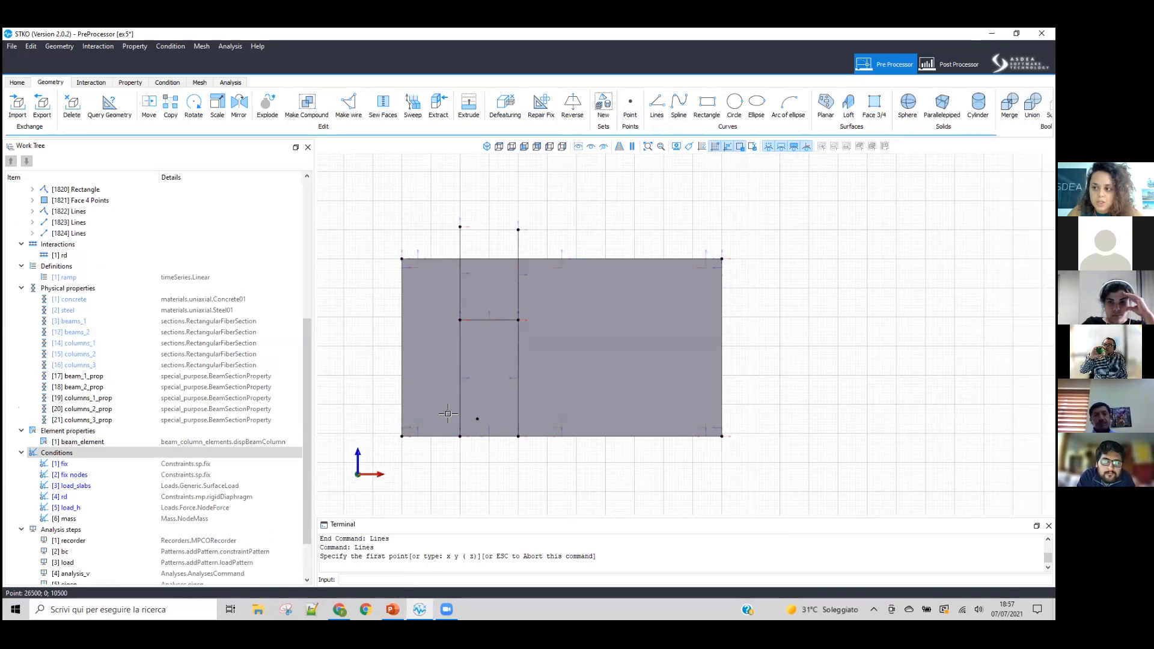
{"action": "left_click", "coordinate": [431, 437]}
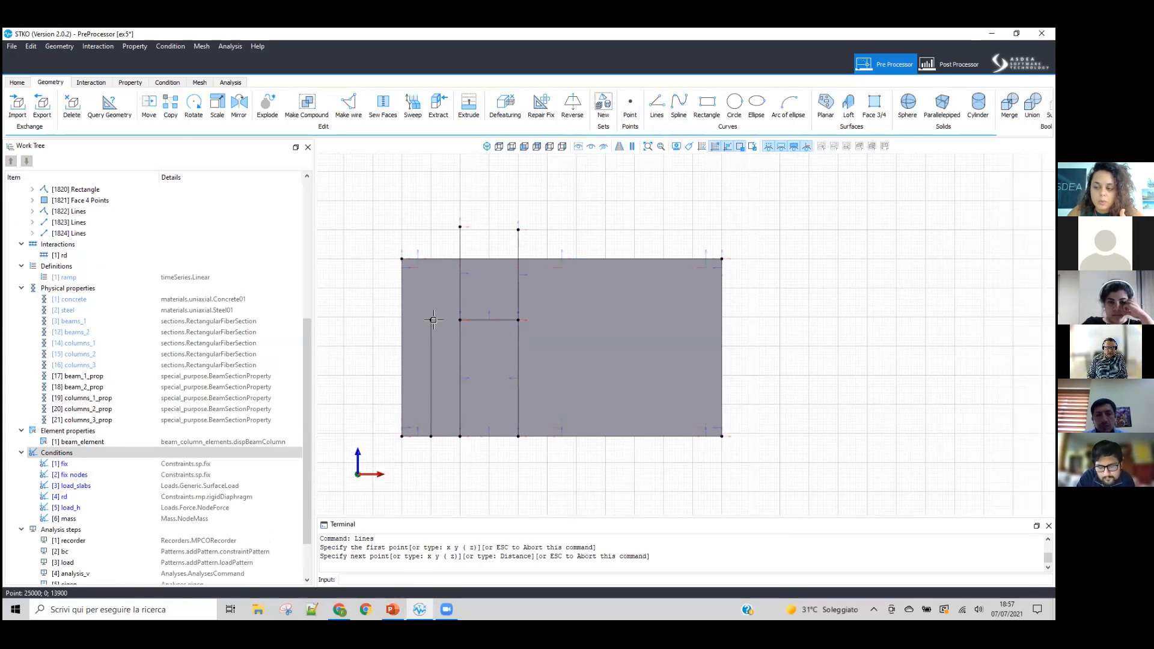
{"action": "scroll", "coordinate": [433, 320], "scroll_direction": "down", "scroll_amount": 3}
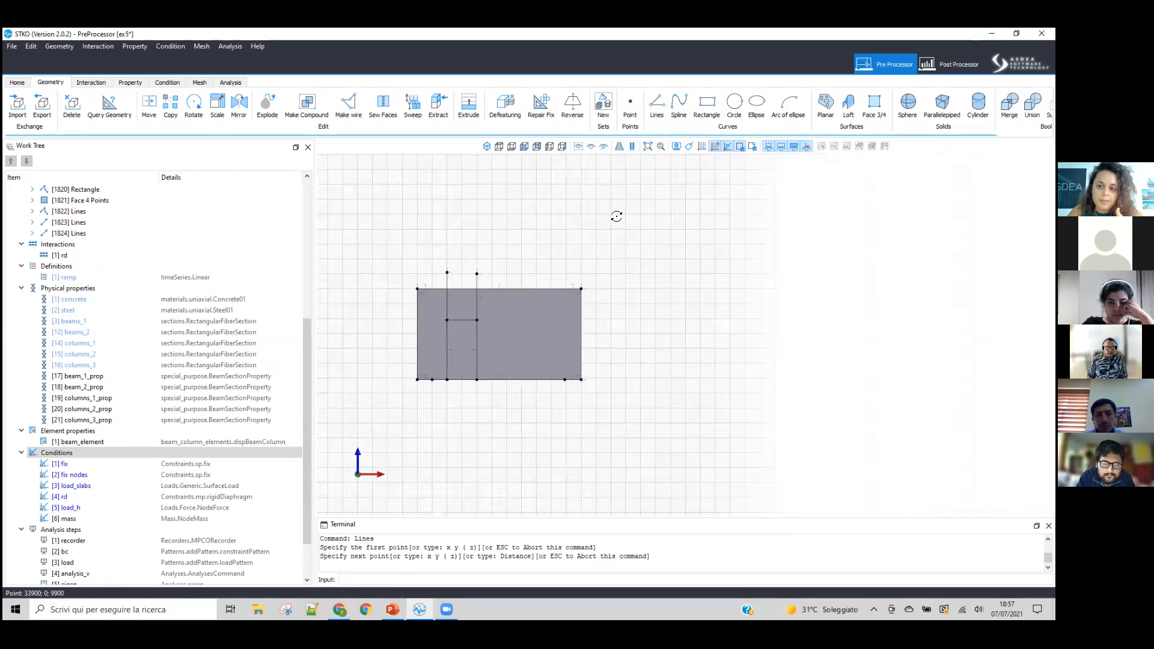
Step: From an isometric view, annotate in red a slab outline extending from the wall's top edge and a second full-height vertical line across the face
{"action": "left_click", "coordinate": [488, 147]}
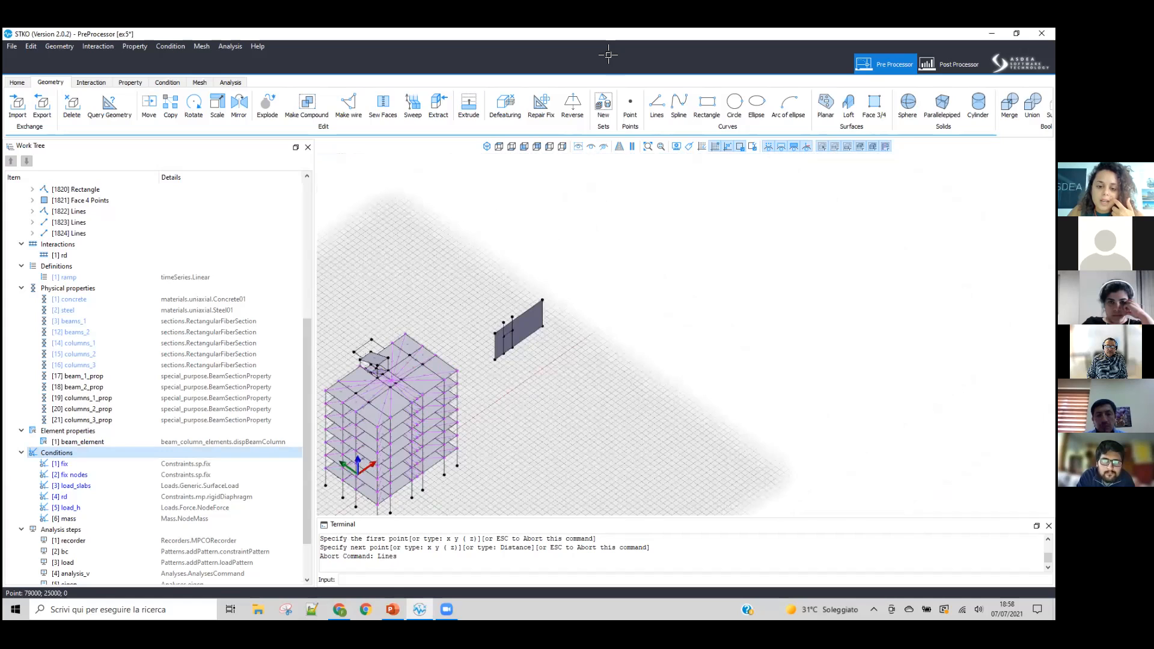
{"action": "scroll", "coordinate": [504, 223], "scroll_direction": "up", "scroll_amount": 3}
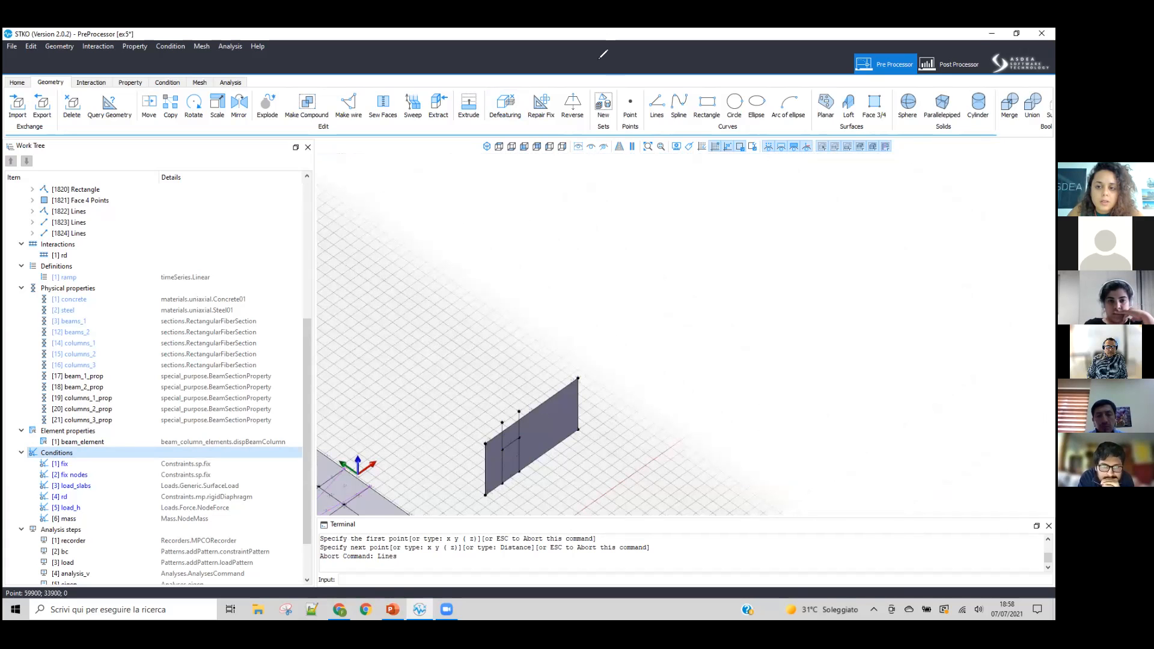
{"action": "scroll", "coordinate": [551, 240], "scroll_direction": "up", "scroll_amount": 3}
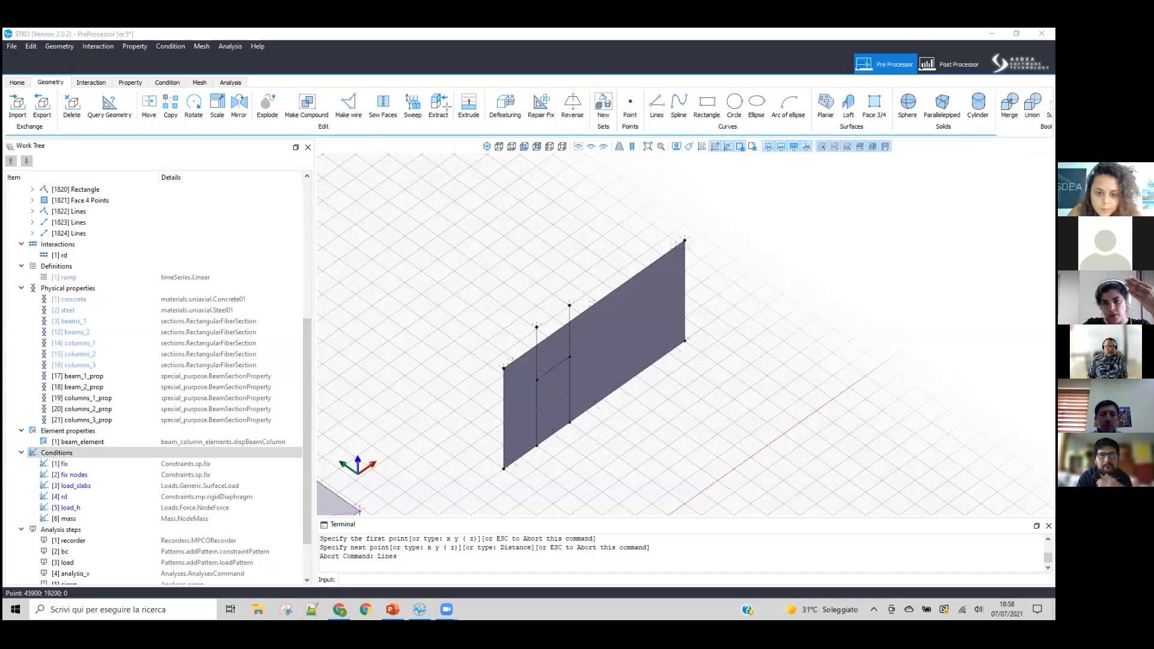
{"action": "left_click", "coordinate": [684, 241]}
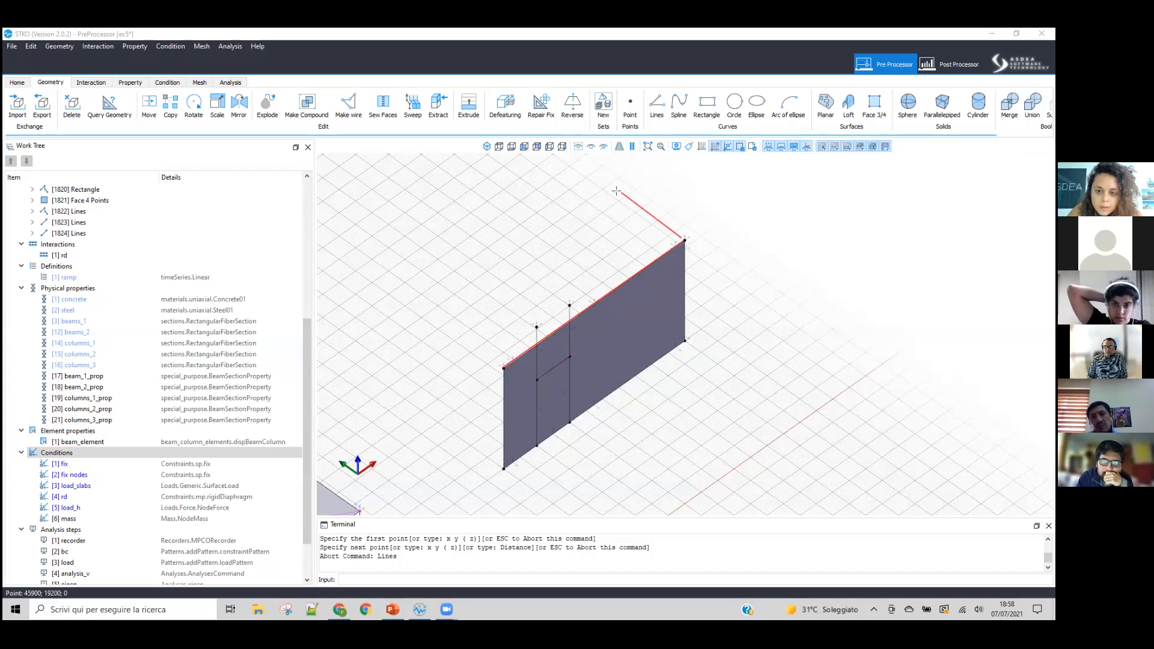
{"action": "left_click", "coordinate": [608, 187]}
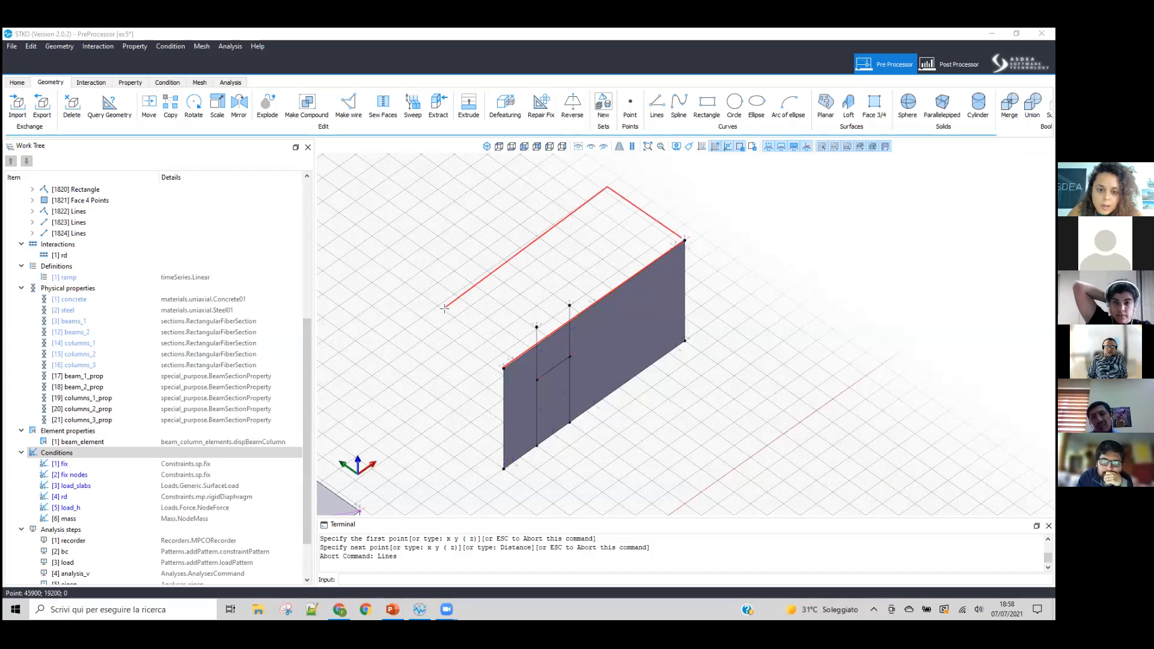
{"action": "left_click", "coordinate": [433, 311]}
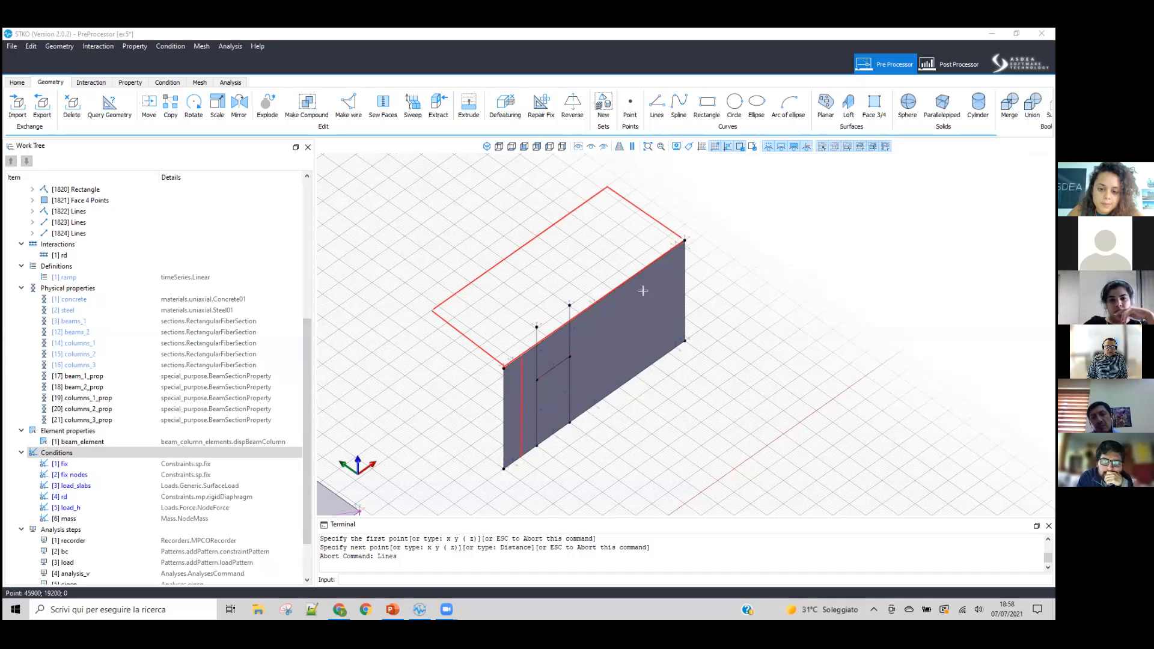
{"action": "left_click_drag", "start_coordinate": [632, 378], "coordinate": [633, 278]}
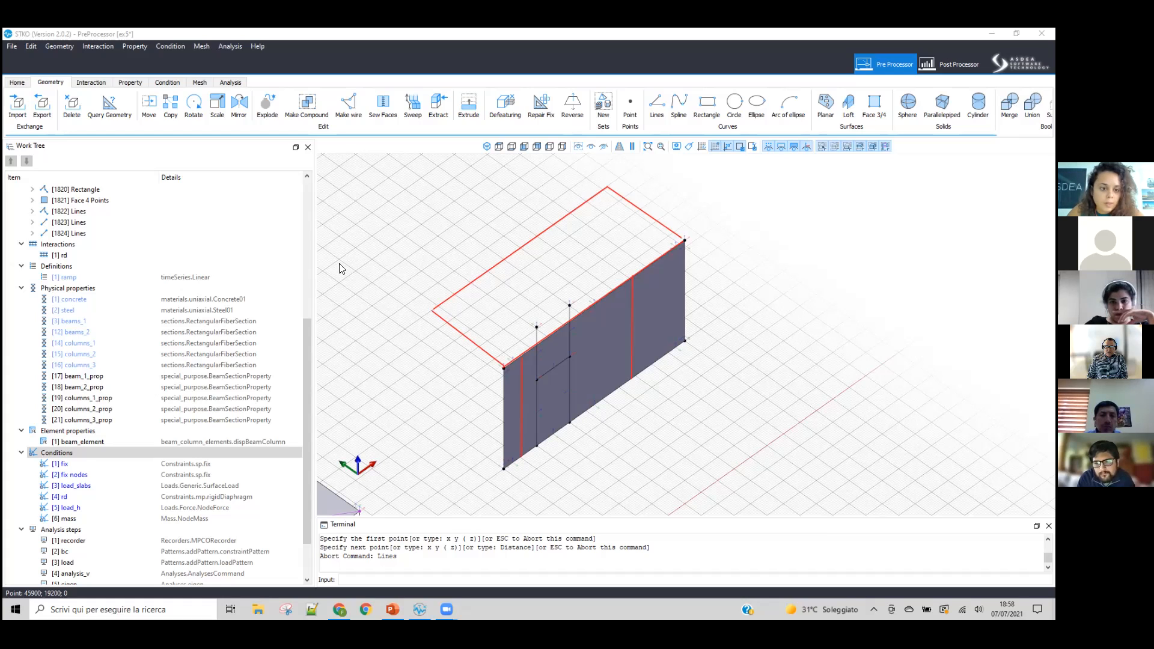
Step: Examine the E and h attributes of a new ElasticMembranePlateSection physical property, and close the editor without creating it
{"action": "double_click", "coordinate": [121, 289]}
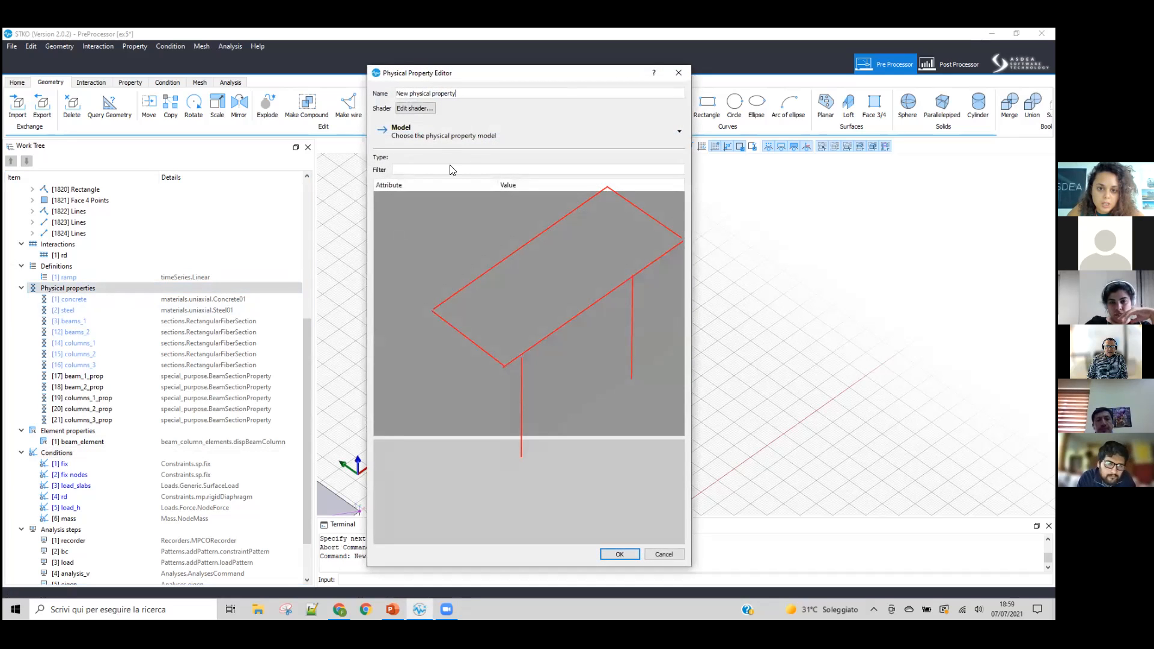
{"action": "left_click", "coordinate": [457, 132]}
{"action": "mouse_move", "coordinate": [421, 165]}
{"action": "left_click", "coordinate": [513, 201]}
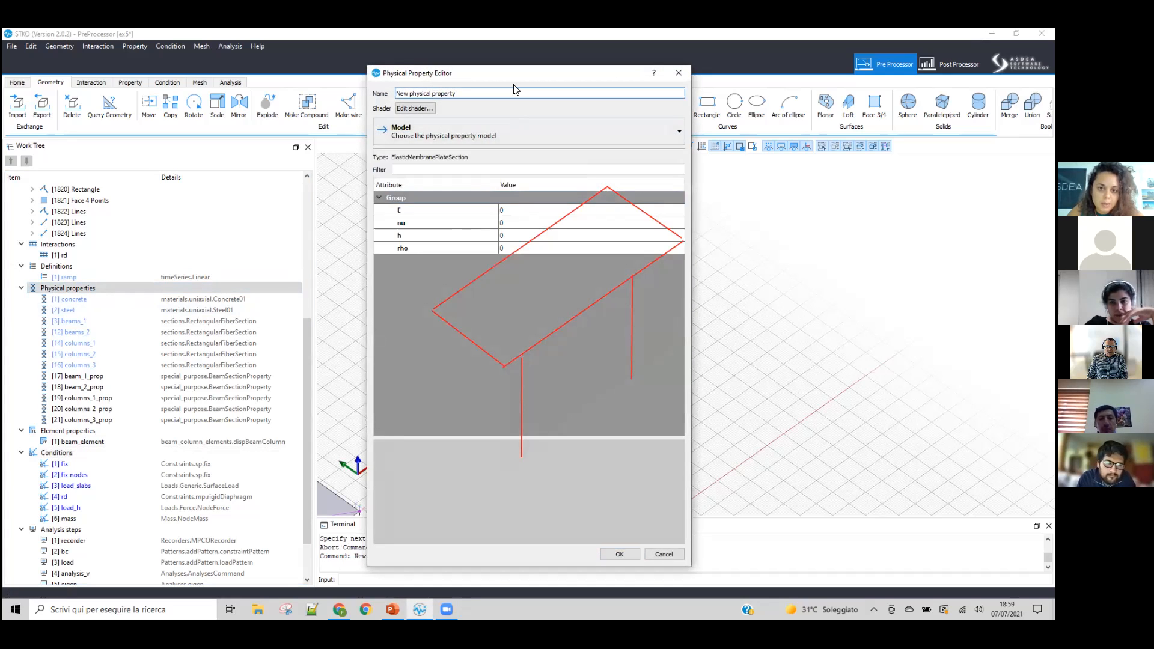
{"action": "left_click_drag", "start_coordinate": [453, 81], "coordinate": [189, 177]}
{"action": "left_click", "coordinate": [222, 315]}
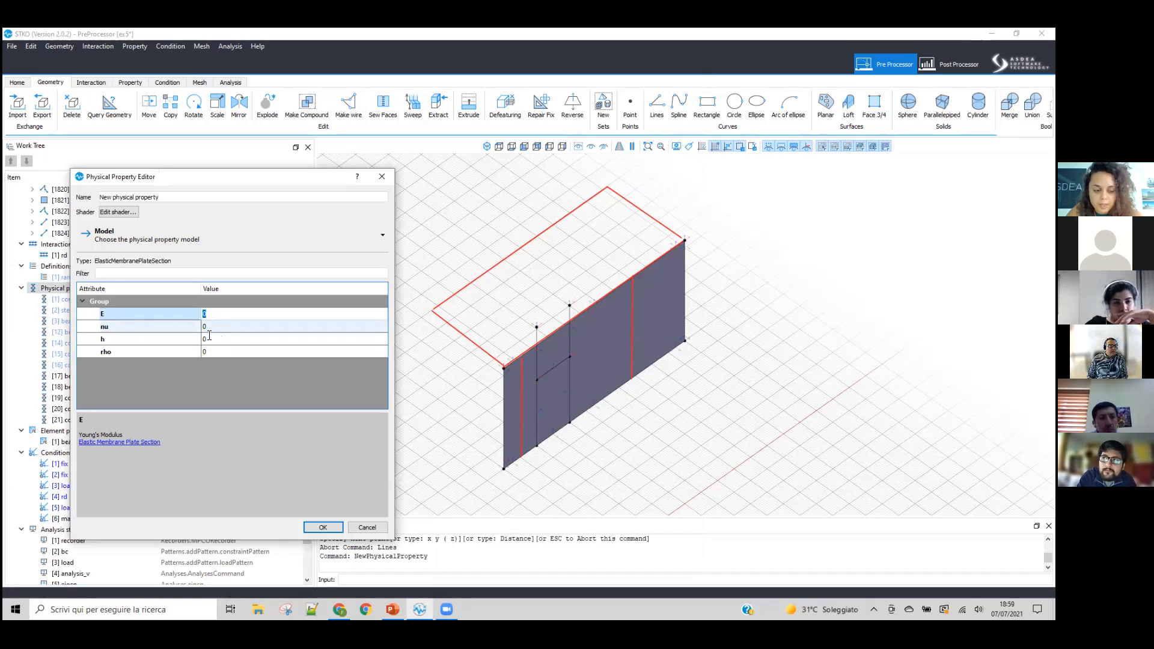
{"action": "left_click", "coordinate": [215, 338]}
{"action": "left_click", "coordinate": [382, 176]}
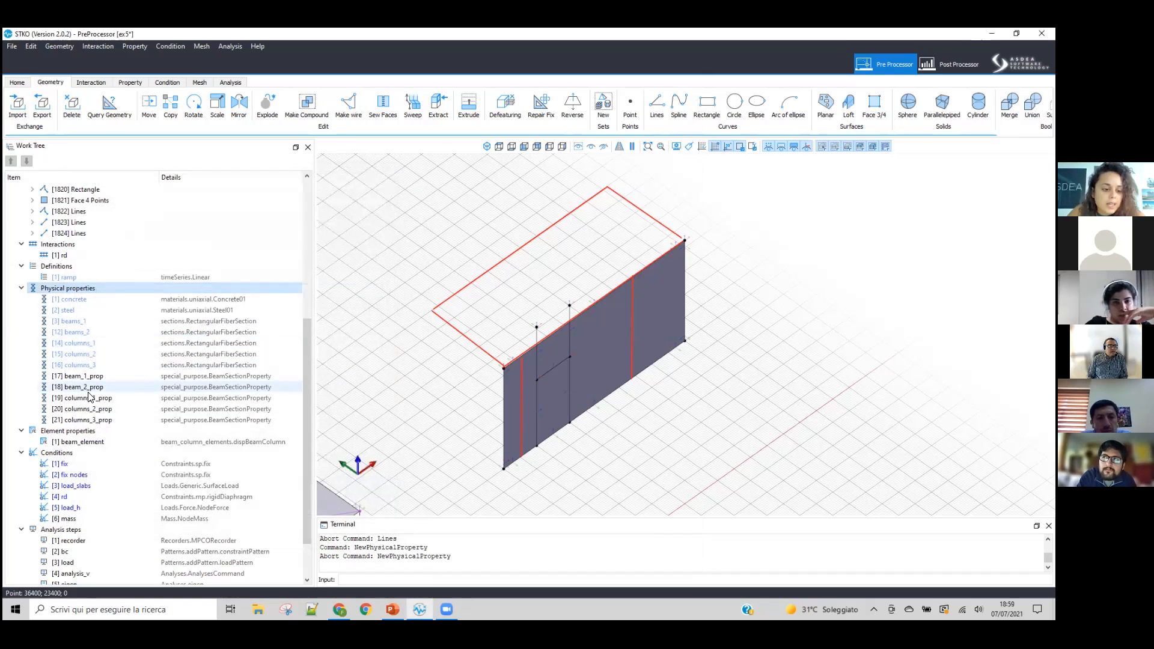
Step: Create a new shell element property of type ASDShellQ4 with Linear kinematics
{"action": "left_click", "coordinate": [89, 431]}
{"action": "double_click", "coordinate": [87, 431]}
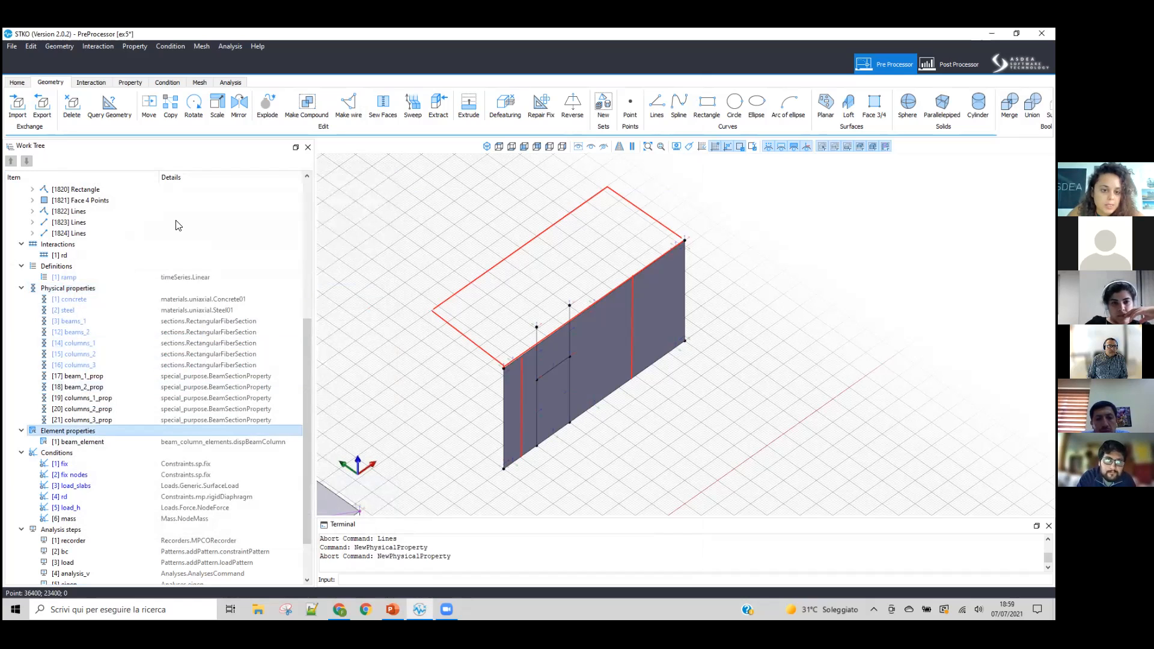
{"action": "left_click", "coordinate": [191, 241]}
{"action": "mouse_move", "coordinate": [199, 393]}
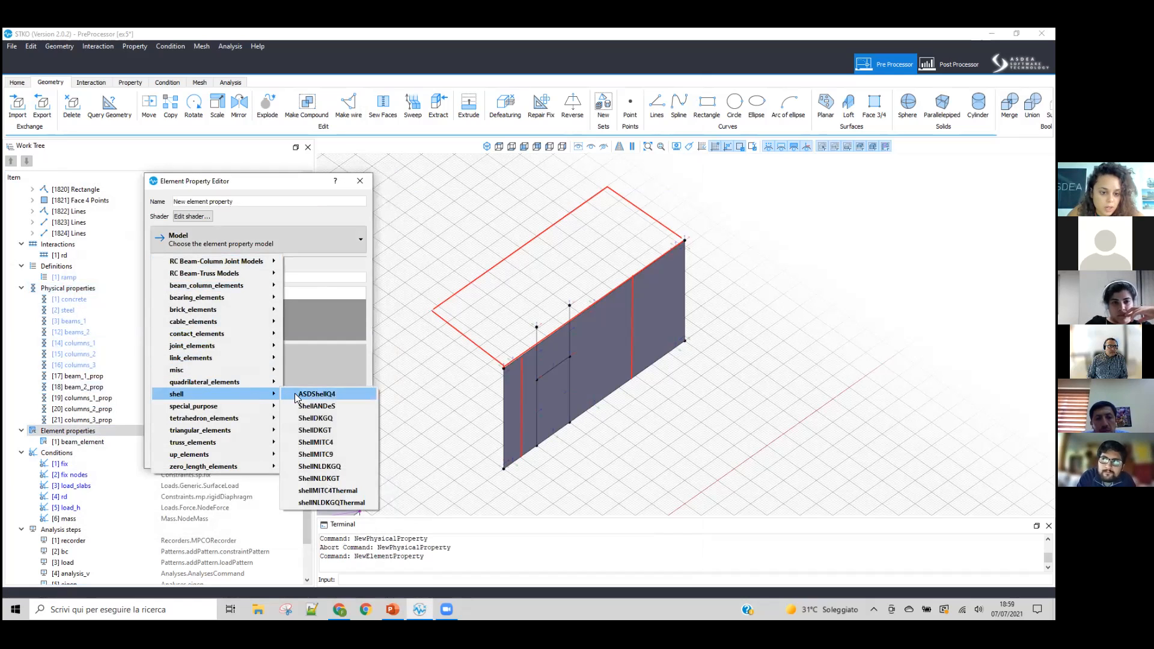
{"action": "left_click", "coordinate": [319, 394]}
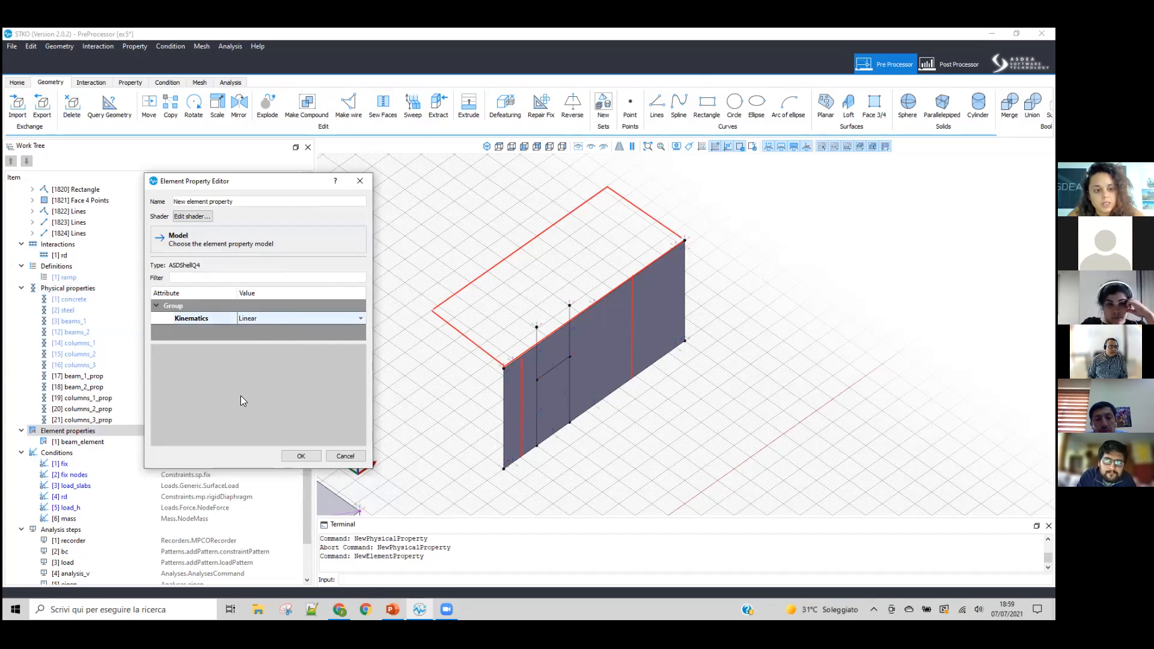
{"action": "left_click", "coordinate": [296, 457]}
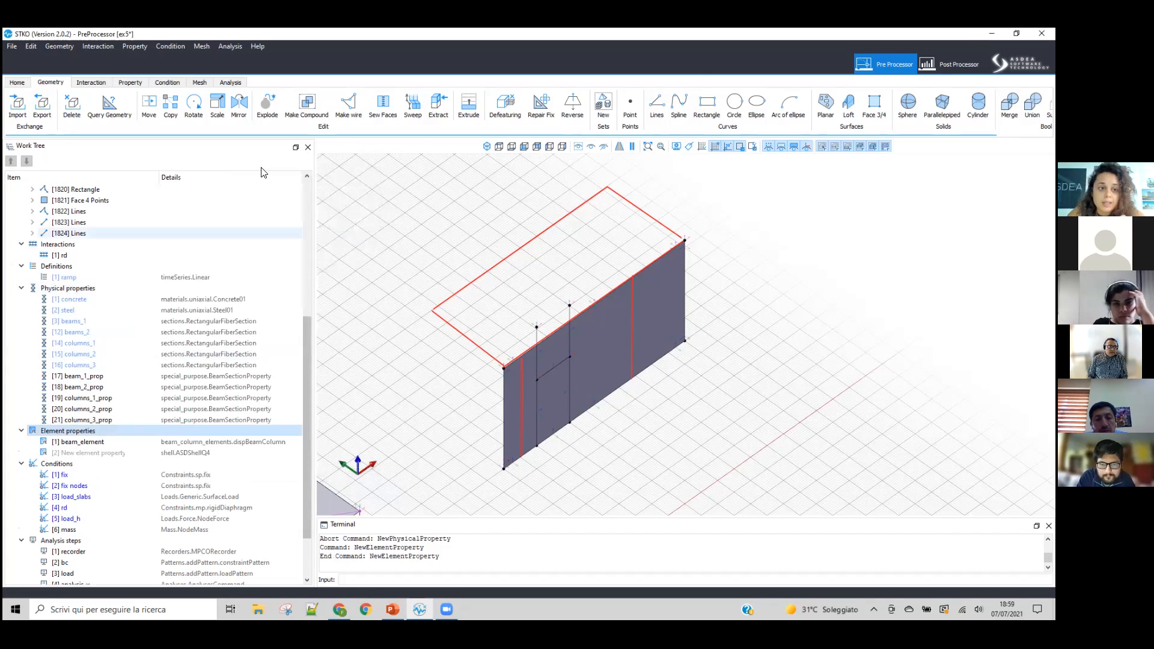
Step: Show the mesh controls for faces with the Structured algorithm, Quad topology and Linear order, and close them without assigning
{"action": "left_click", "coordinate": [155, 115]}
{"action": "left_click", "coordinate": [510, 240]}
{"action": "left_click_drag", "start_coordinate": [506, 212], "coordinate": [221, 179]}
{"action": "scroll", "coordinate": [319, 251], "scroll_direction": "down", "scroll_amount": 1}
{"action": "scroll", "coordinate": [318, 266], "scroll_direction": "down", "scroll_amount": 1}
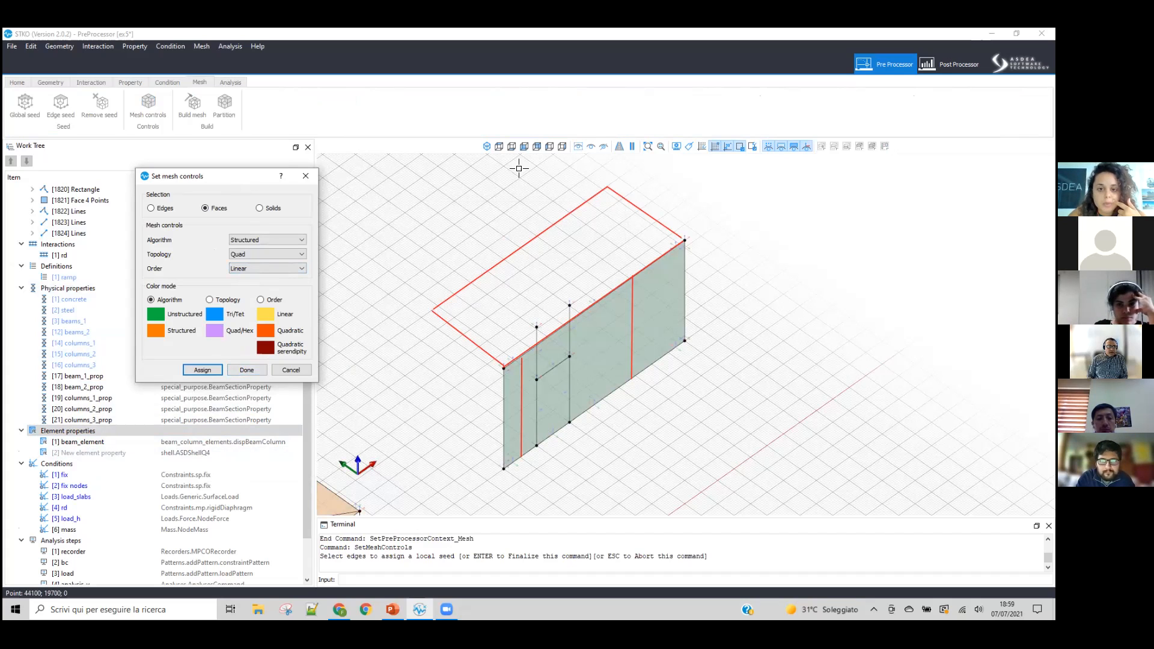
{"action": "left_click", "coordinate": [306, 175]}
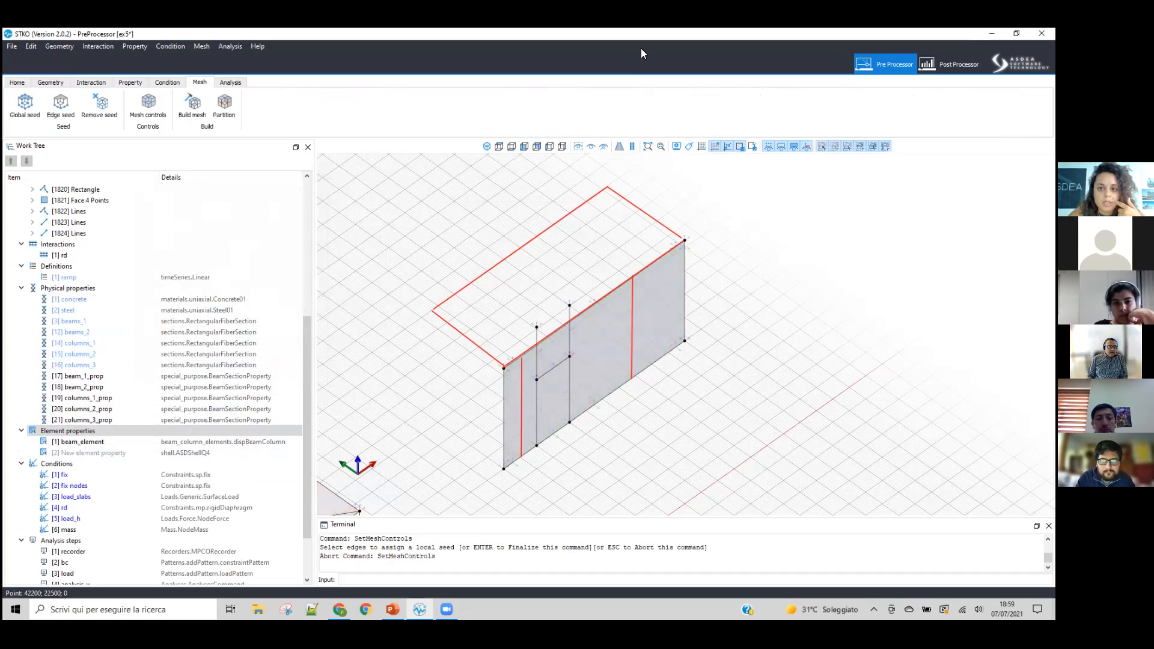
{"action": "left_click", "coordinate": [640, 48]}
{"action": "left_click_drag", "start_coordinate": [455, 306], "coordinate": [521, 354]}
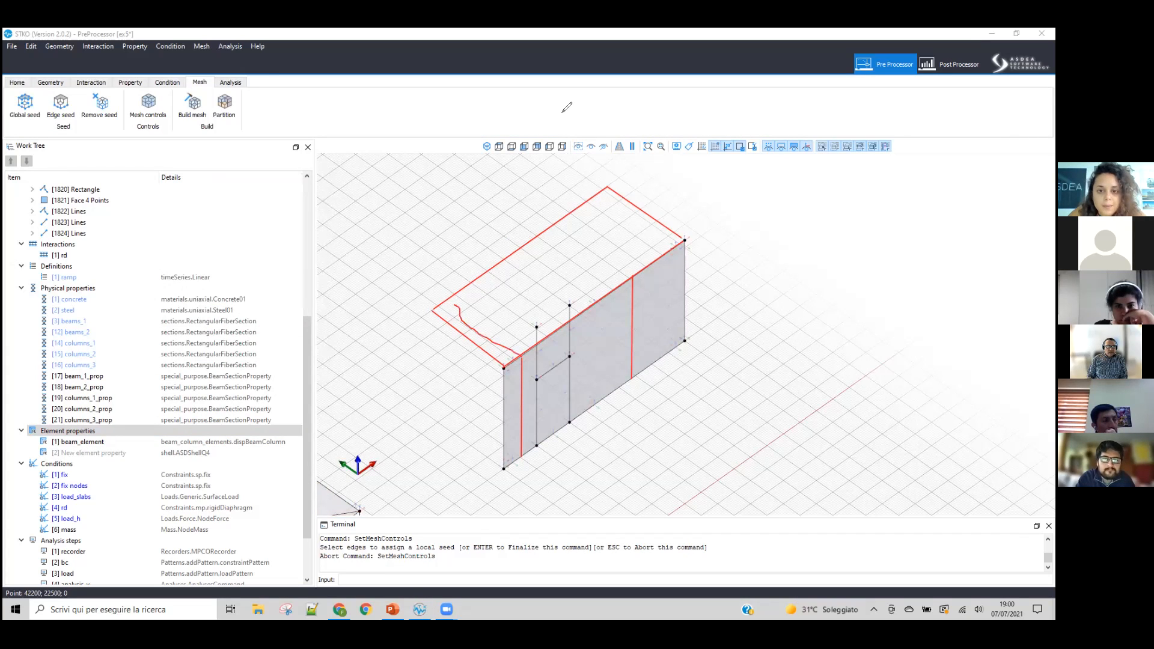
{"action": "left_click_drag", "start_coordinate": [473, 330], "coordinate": [455, 302]}
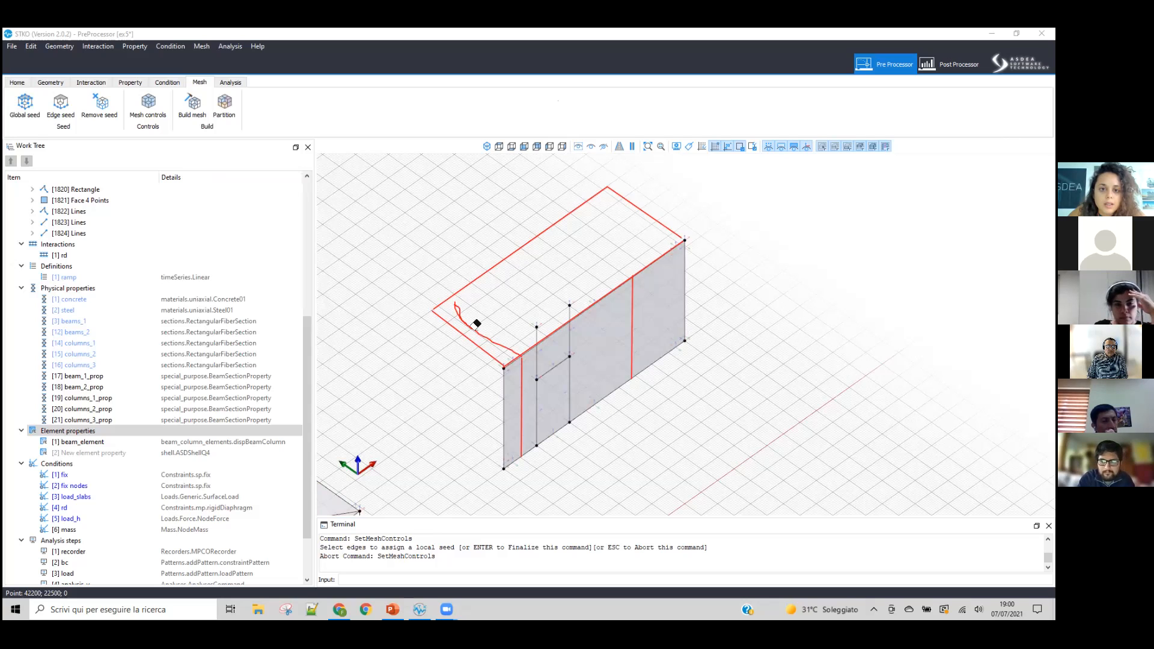
{"action": "left_click", "coordinate": [518, 355]}
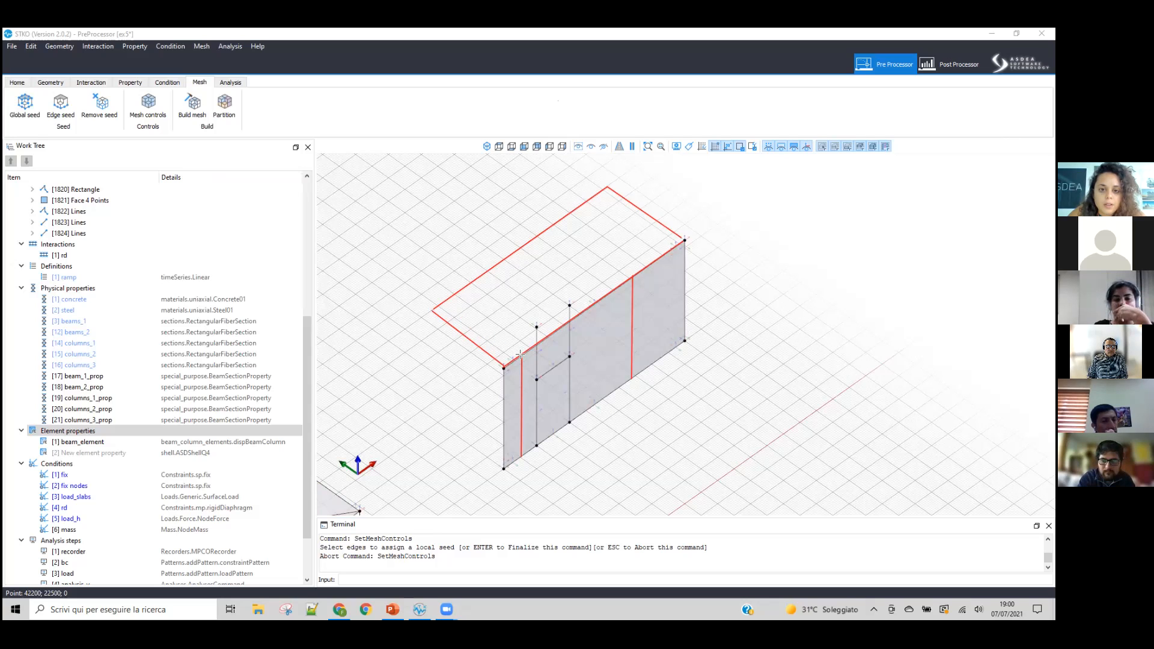
Step: Annotate a red mesh grid on the sketched slab, with two crosswise lines from the wall's vertical marks and four lines parallel to the wall's top edge
{"action": "left_click_drag", "start_coordinate": [521, 355], "coordinate": [446, 301]}
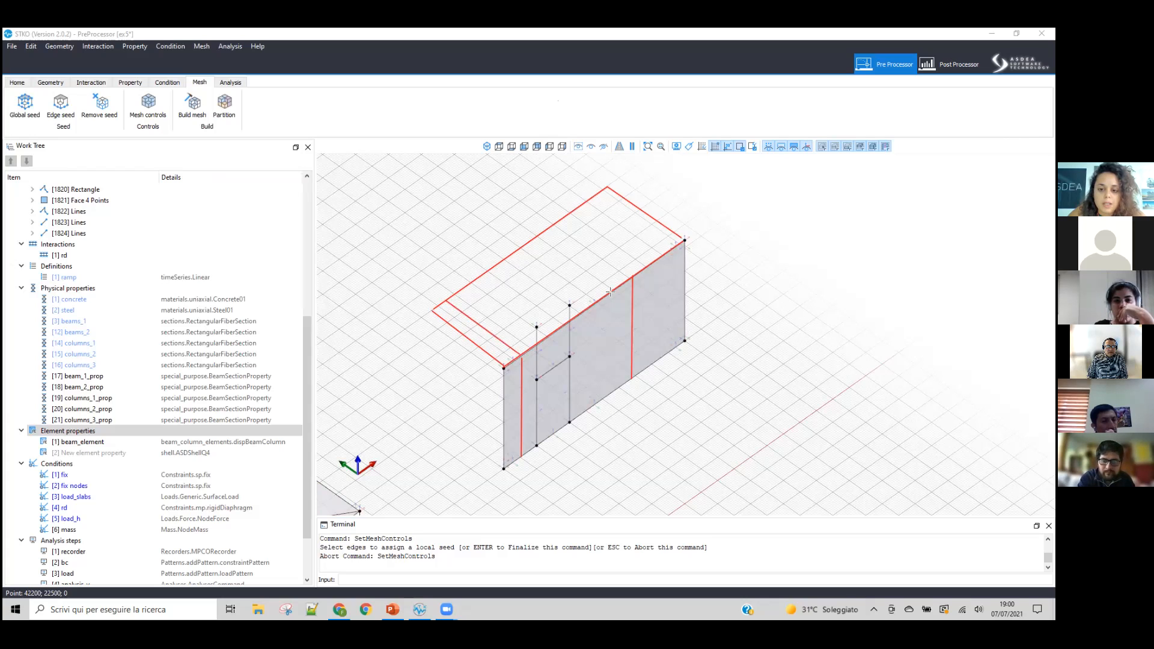
{"action": "left_click_drag", "start_coordinate": [633, 275], "coordinate": [558, 221]}
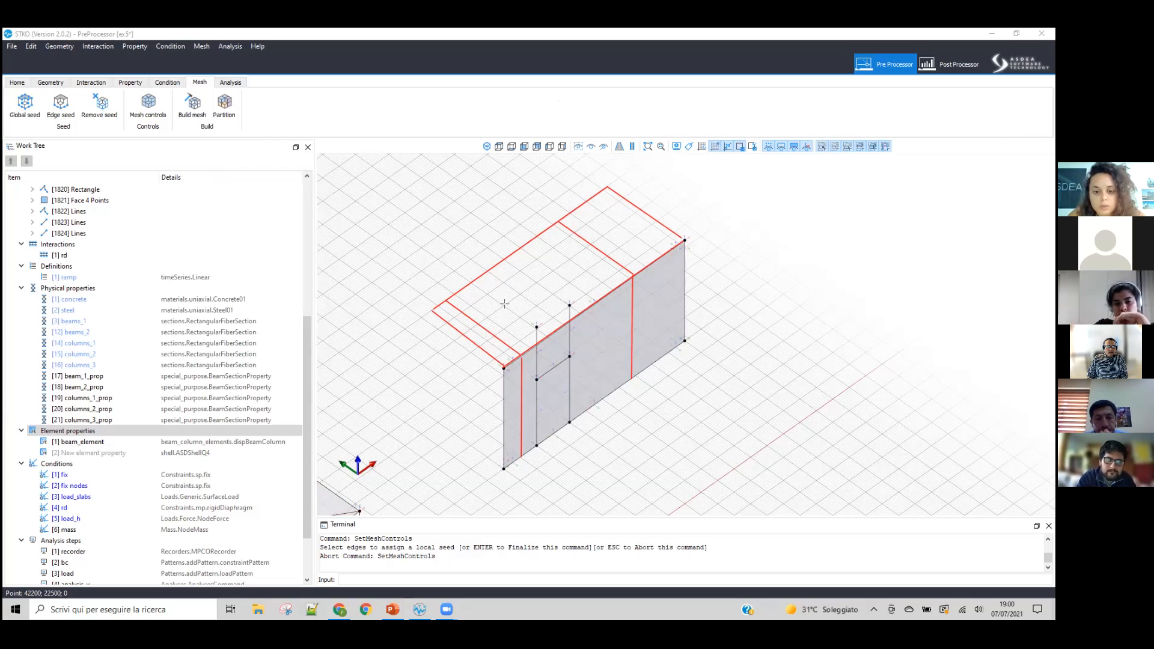
{"action": "left_click_drag", "start_coordinate": [555, 265], "coordinate": [622, 200]}
{"action": "mouse_move", "coordinate": [464, 334]}
{"action": "left_mouse_down"}
{"action": "mouse_move", "coordinate": [646, 241]}
{"action": "mouse_move", "coordinate": [653, 206]}
{"action": "mouse_move", "coordinate": [640, 209]}
{"action": "left_mouse_up"}
{"action": "left_click_drag", "start_coordinate": [472, 352], "coordinate": [656, 221]}
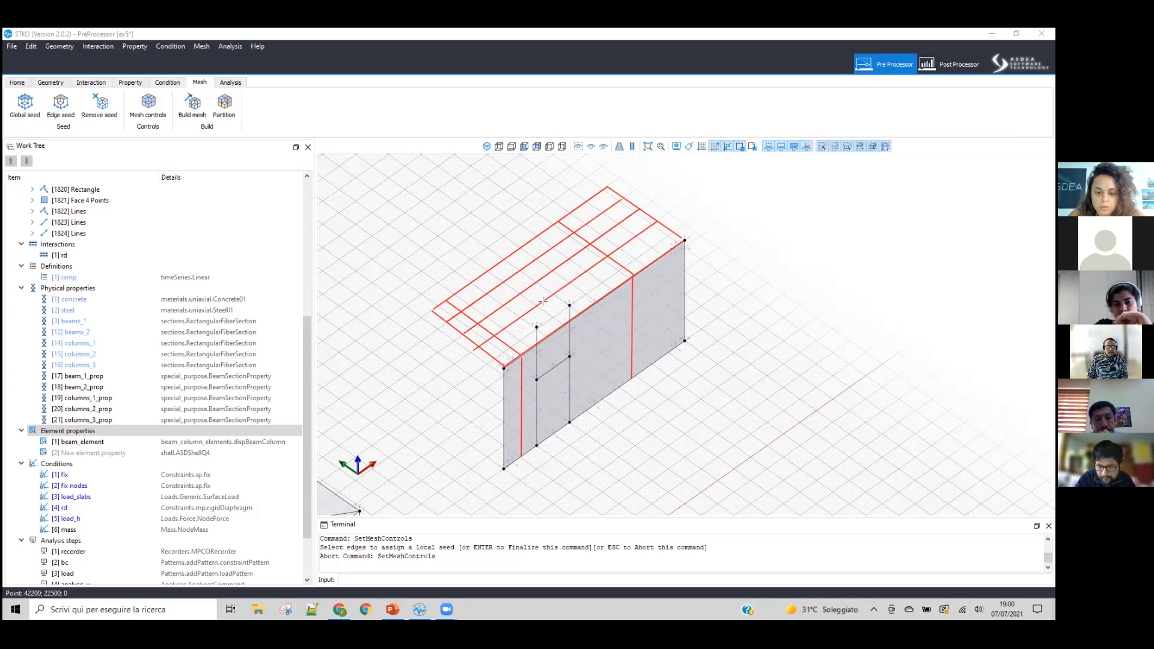
{"action": "left_click_drag", "start_coordinate": [510, 348], "coordinate": [674, 233]}
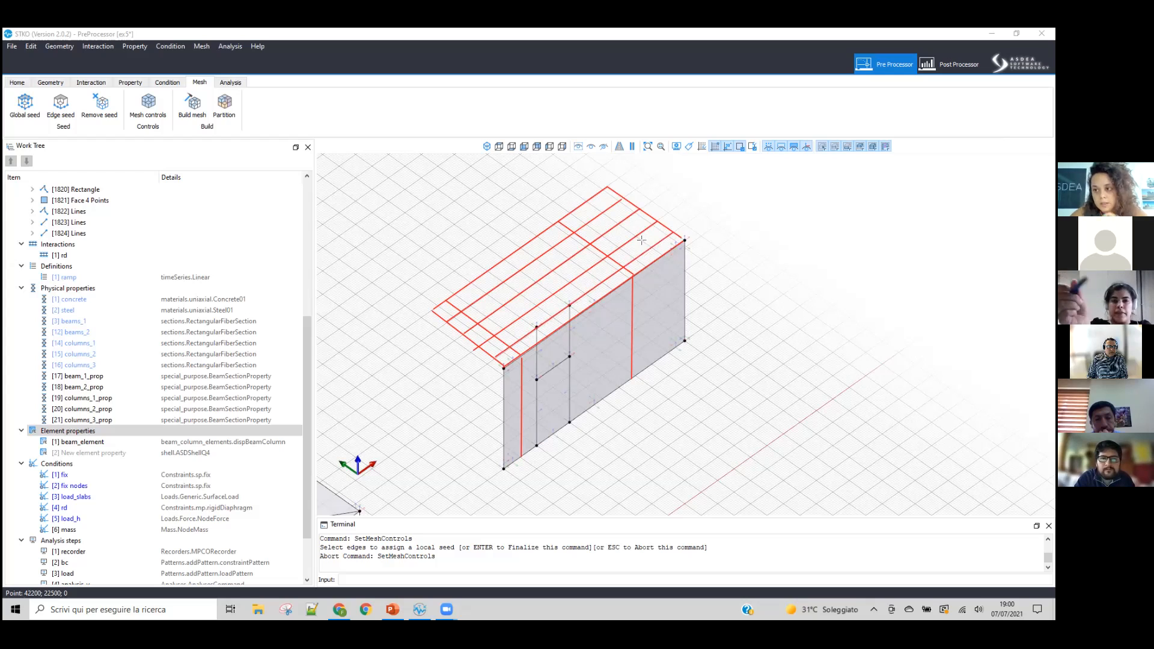